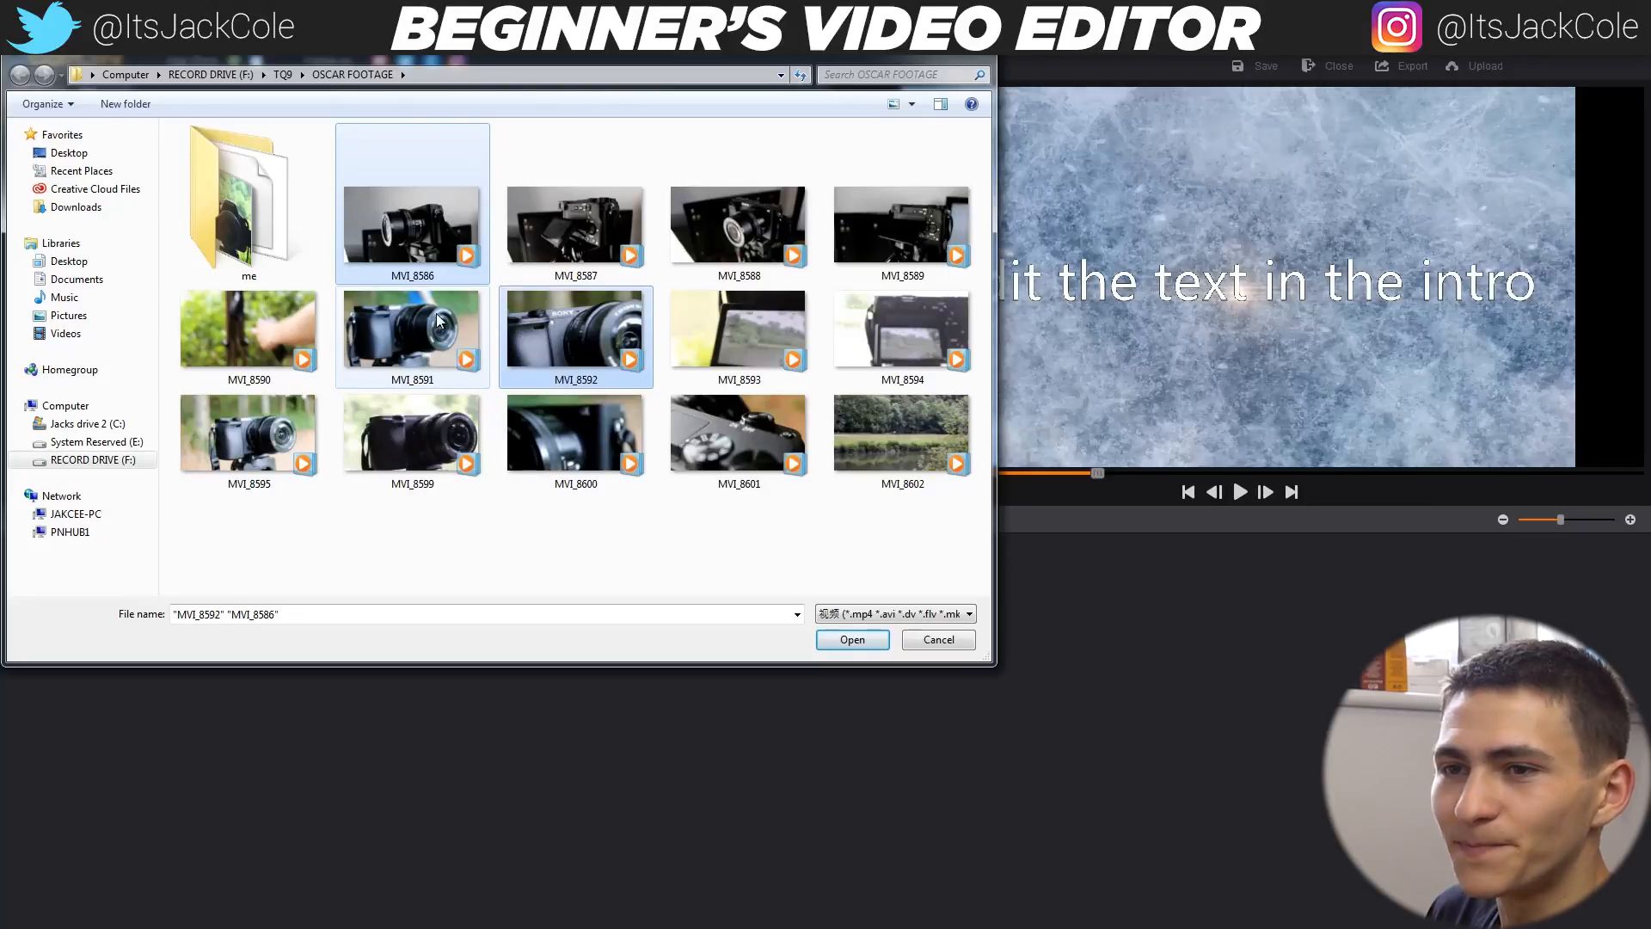
- Import the clips MVI_8586, MVI_8592, MVI_8600 and MVI_8601 from the OSCAR FOOTAGE folder
left_click(591, 406, "ctrl")
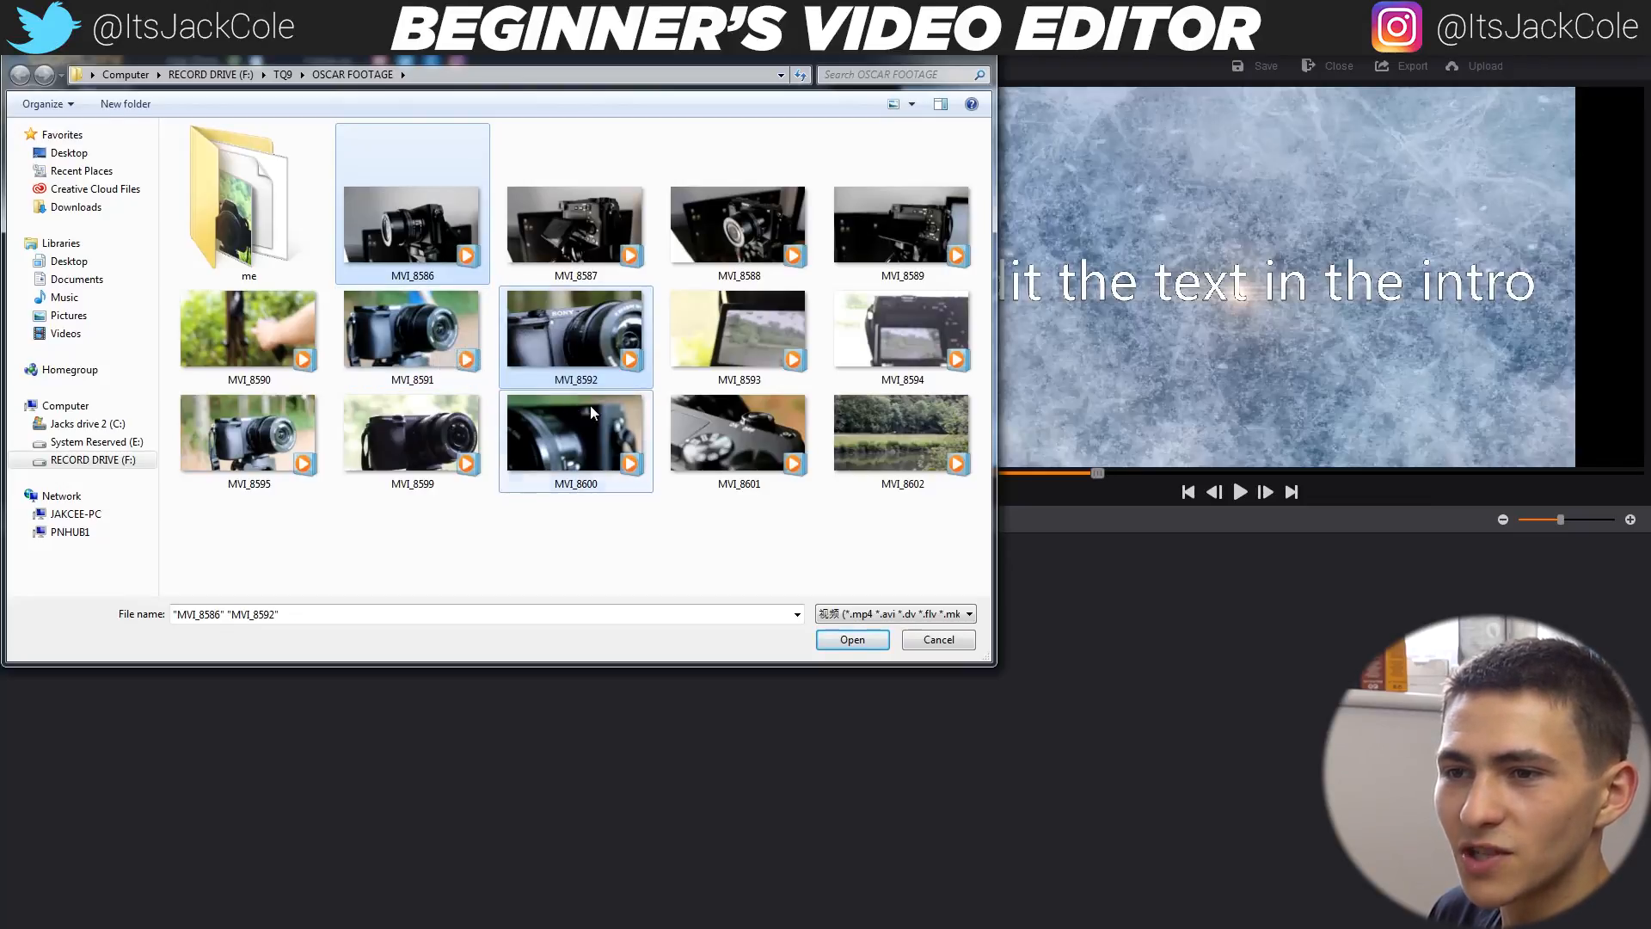
left_click(590, 406, "ctrl")
left_click(755, 448, "ctrl")
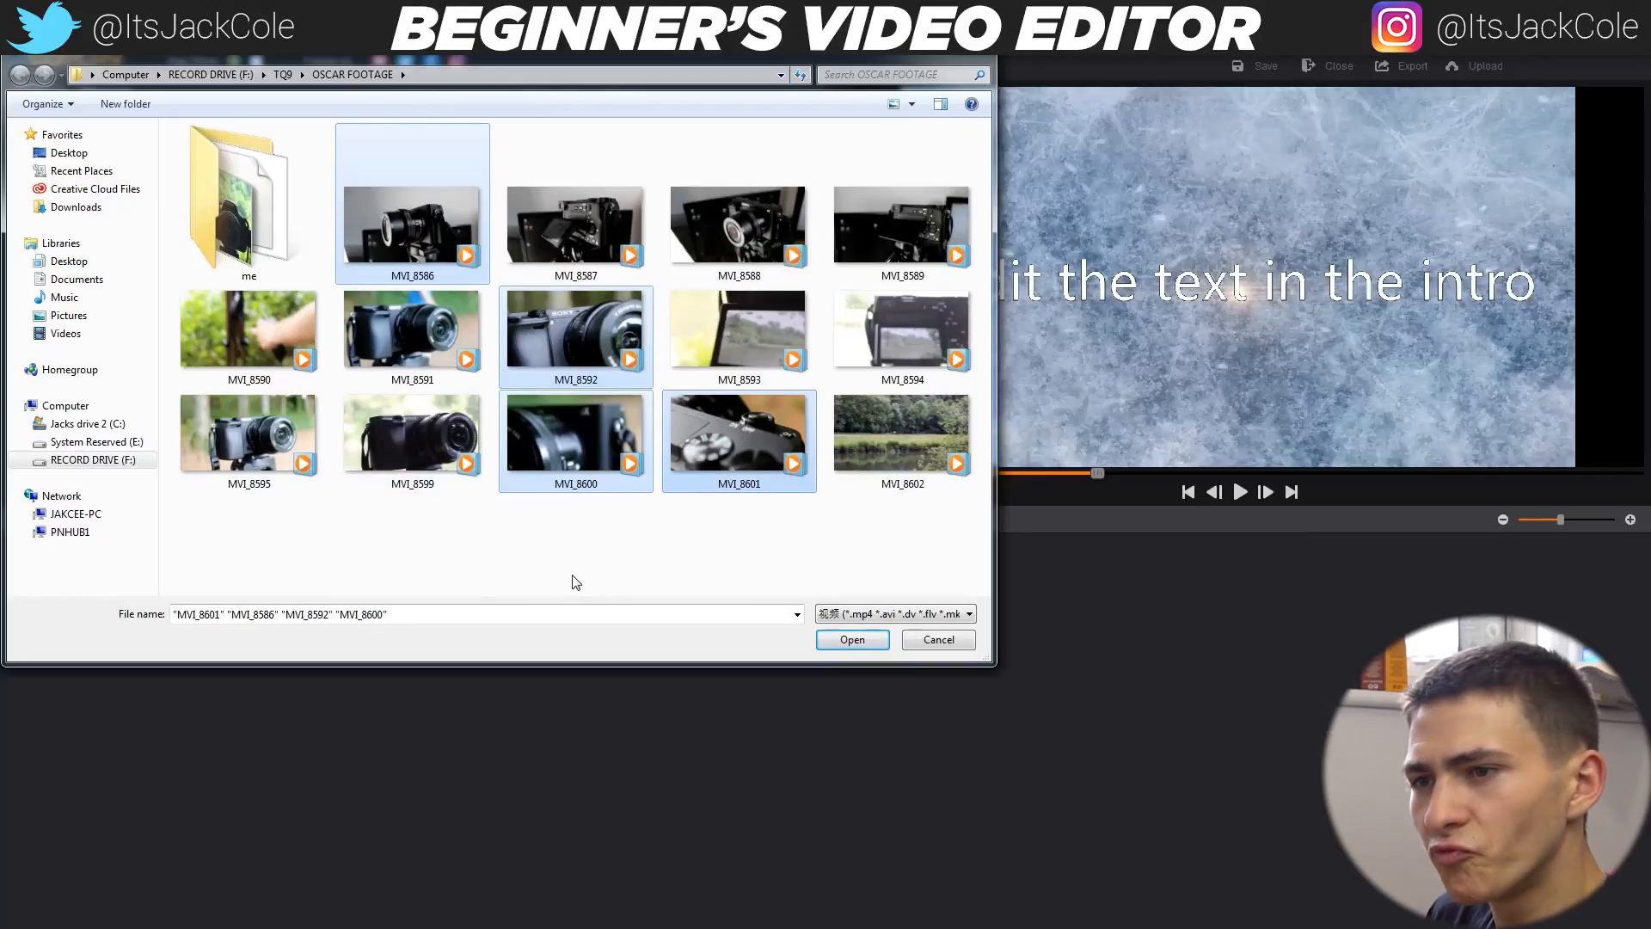
left_click(853, 640)
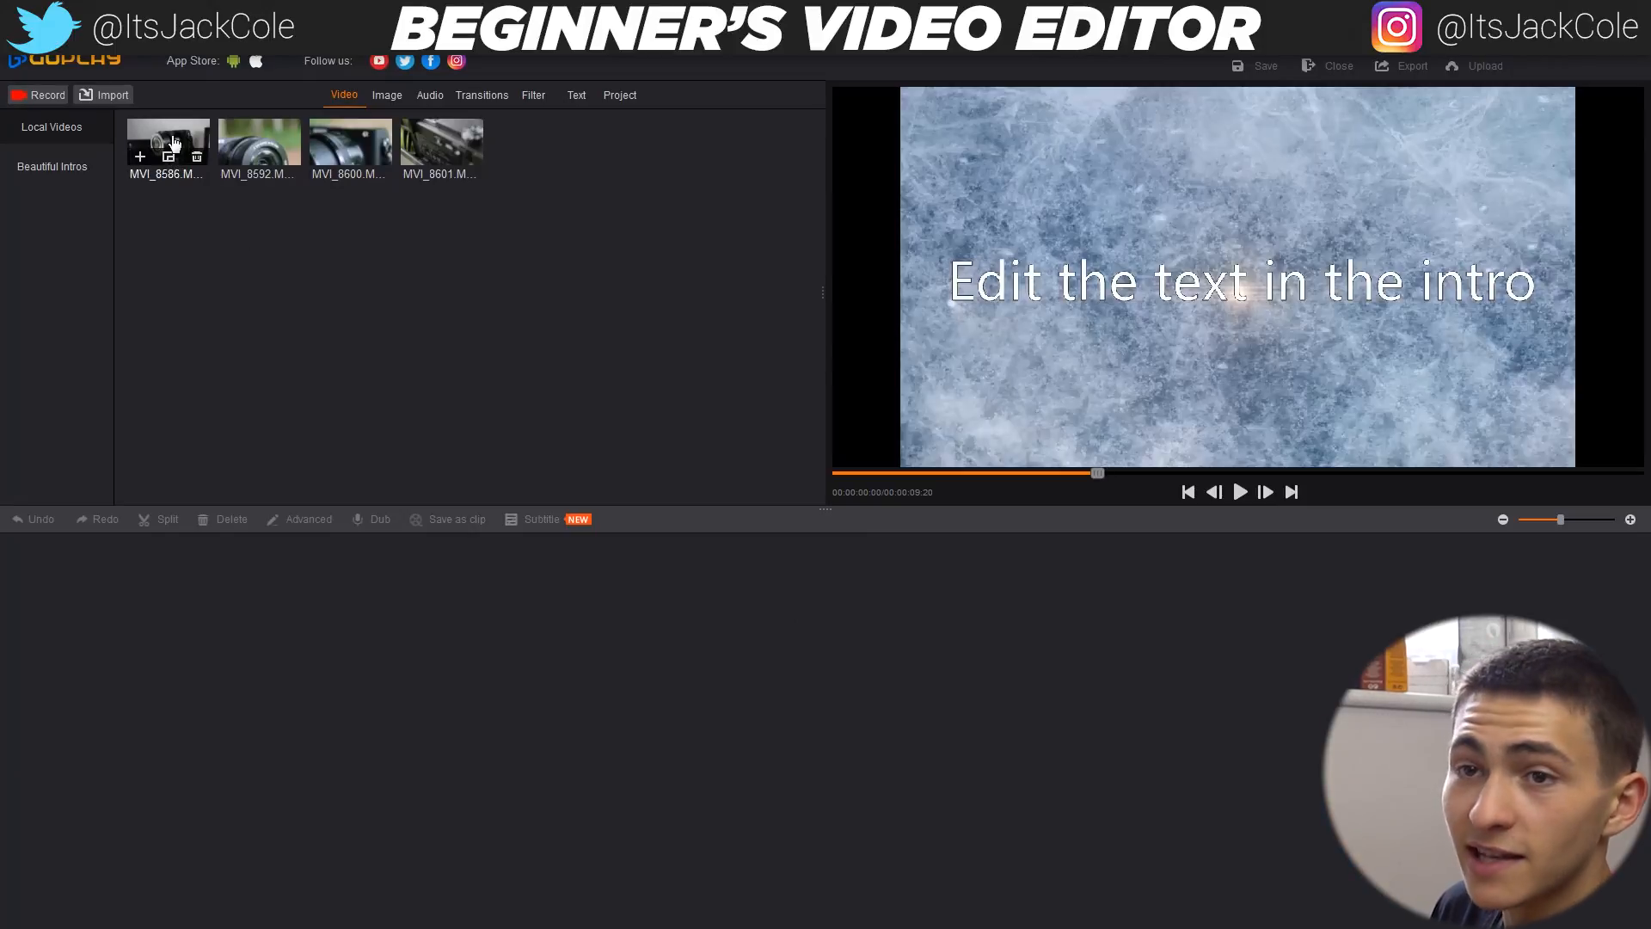
- Place MVI_8586 at the start of the video track and preview it from the beginning
left_click_drag(171, 136, 203, 212)
left_click_drag(164, 615, 162, 615)
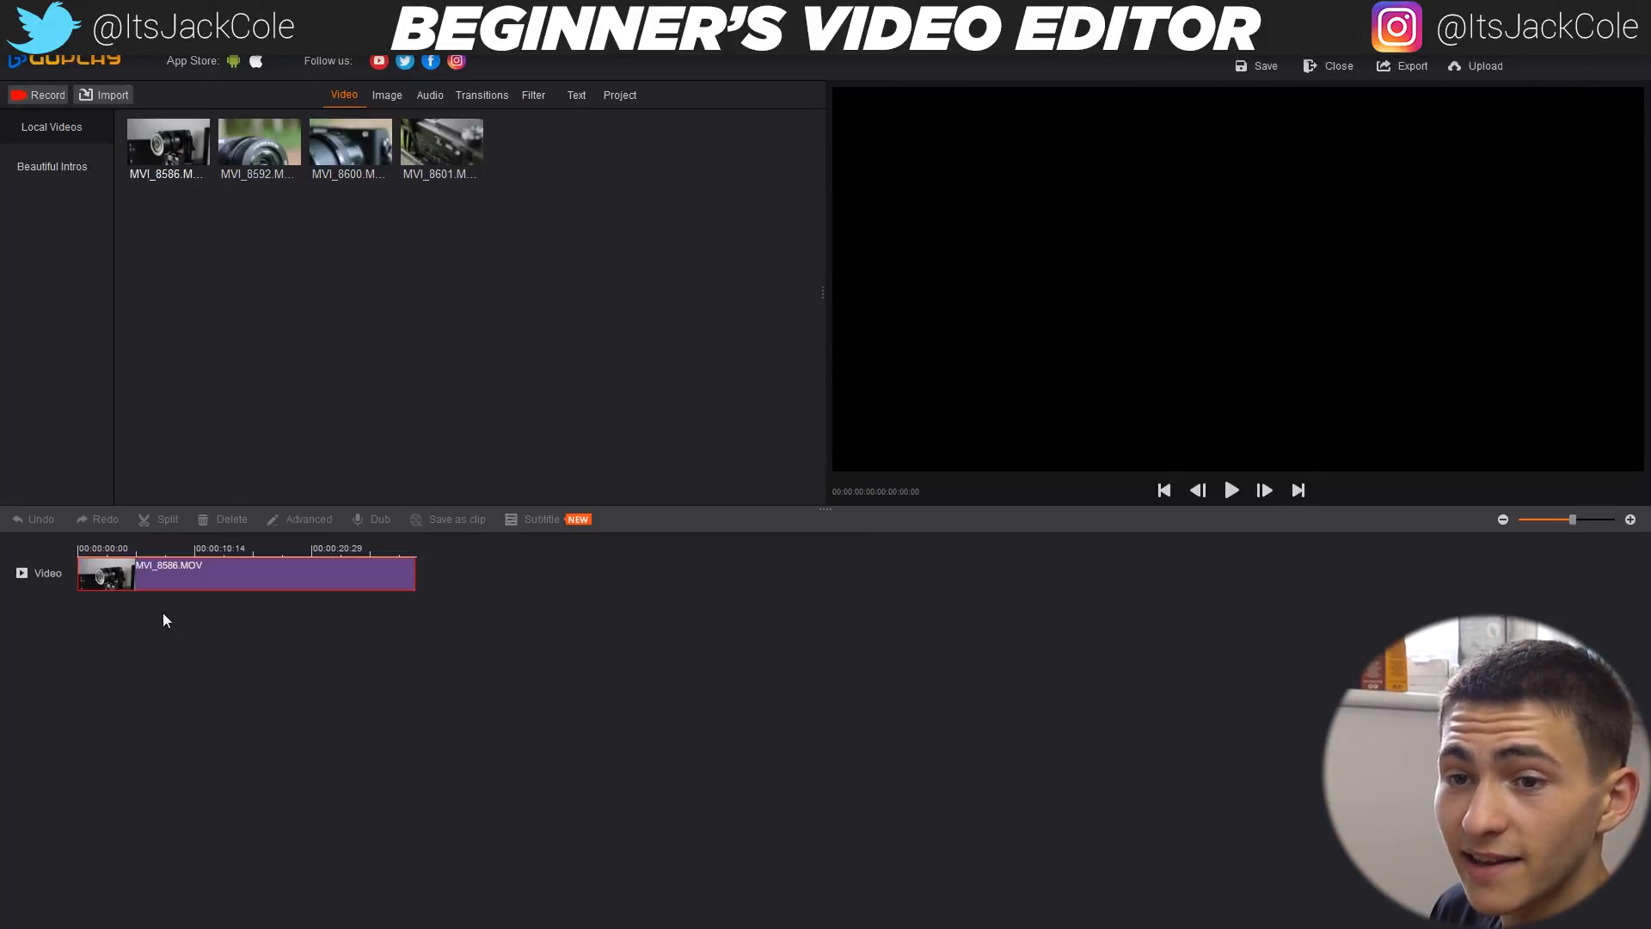
left_click(107, 549)
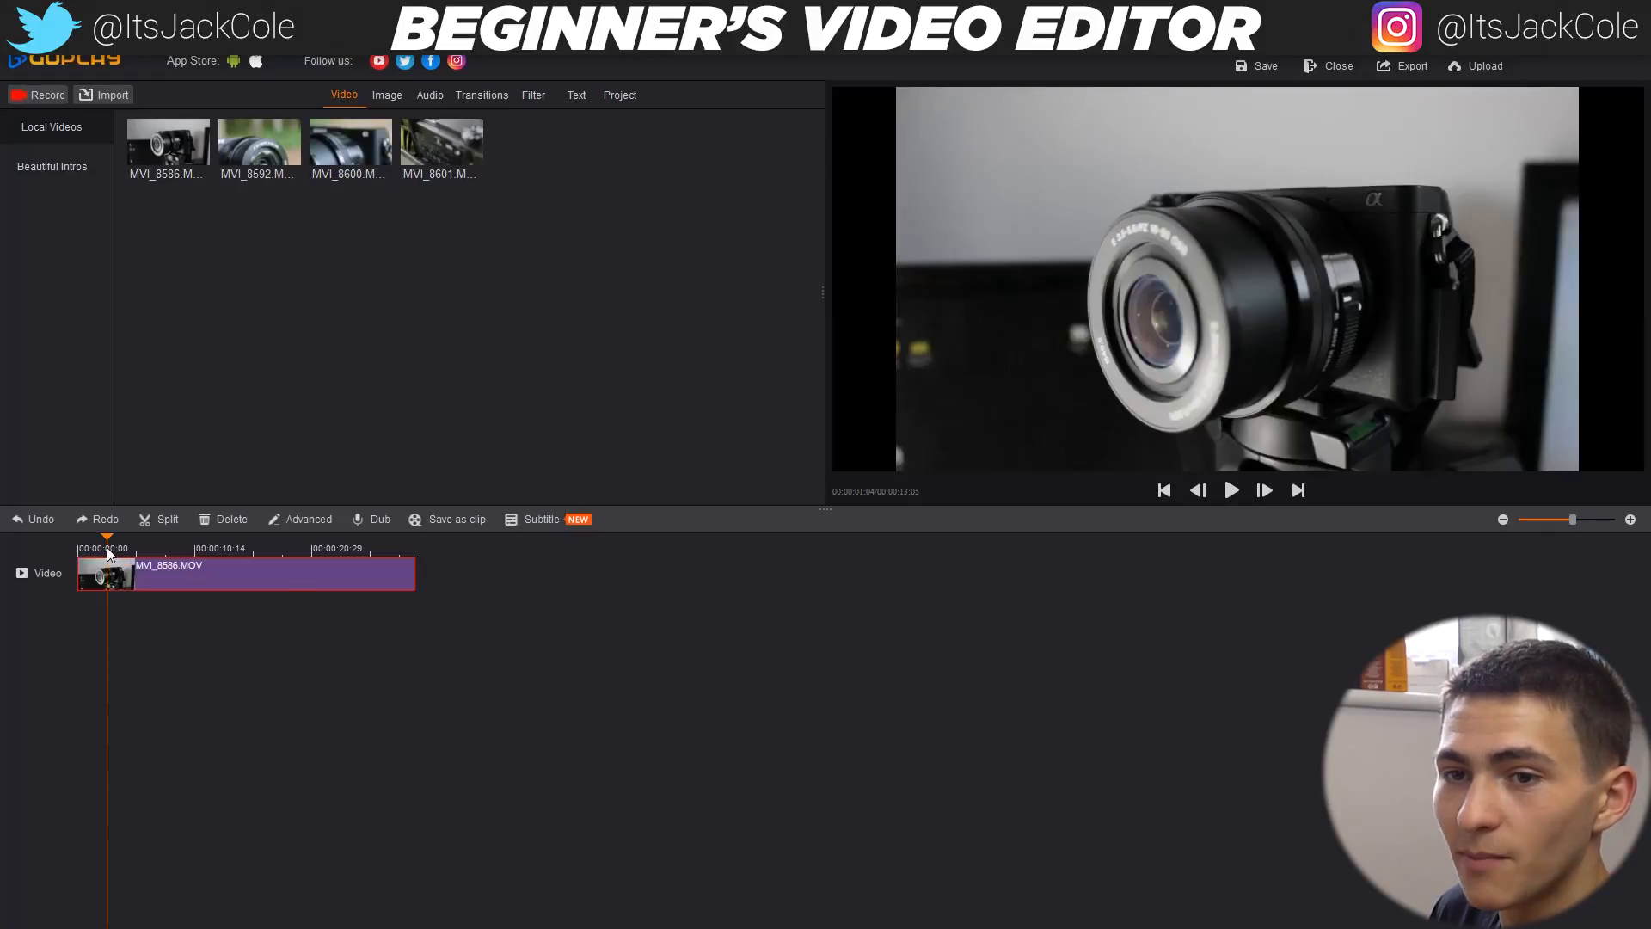
left_click_drag(103, 538, 27, 549)
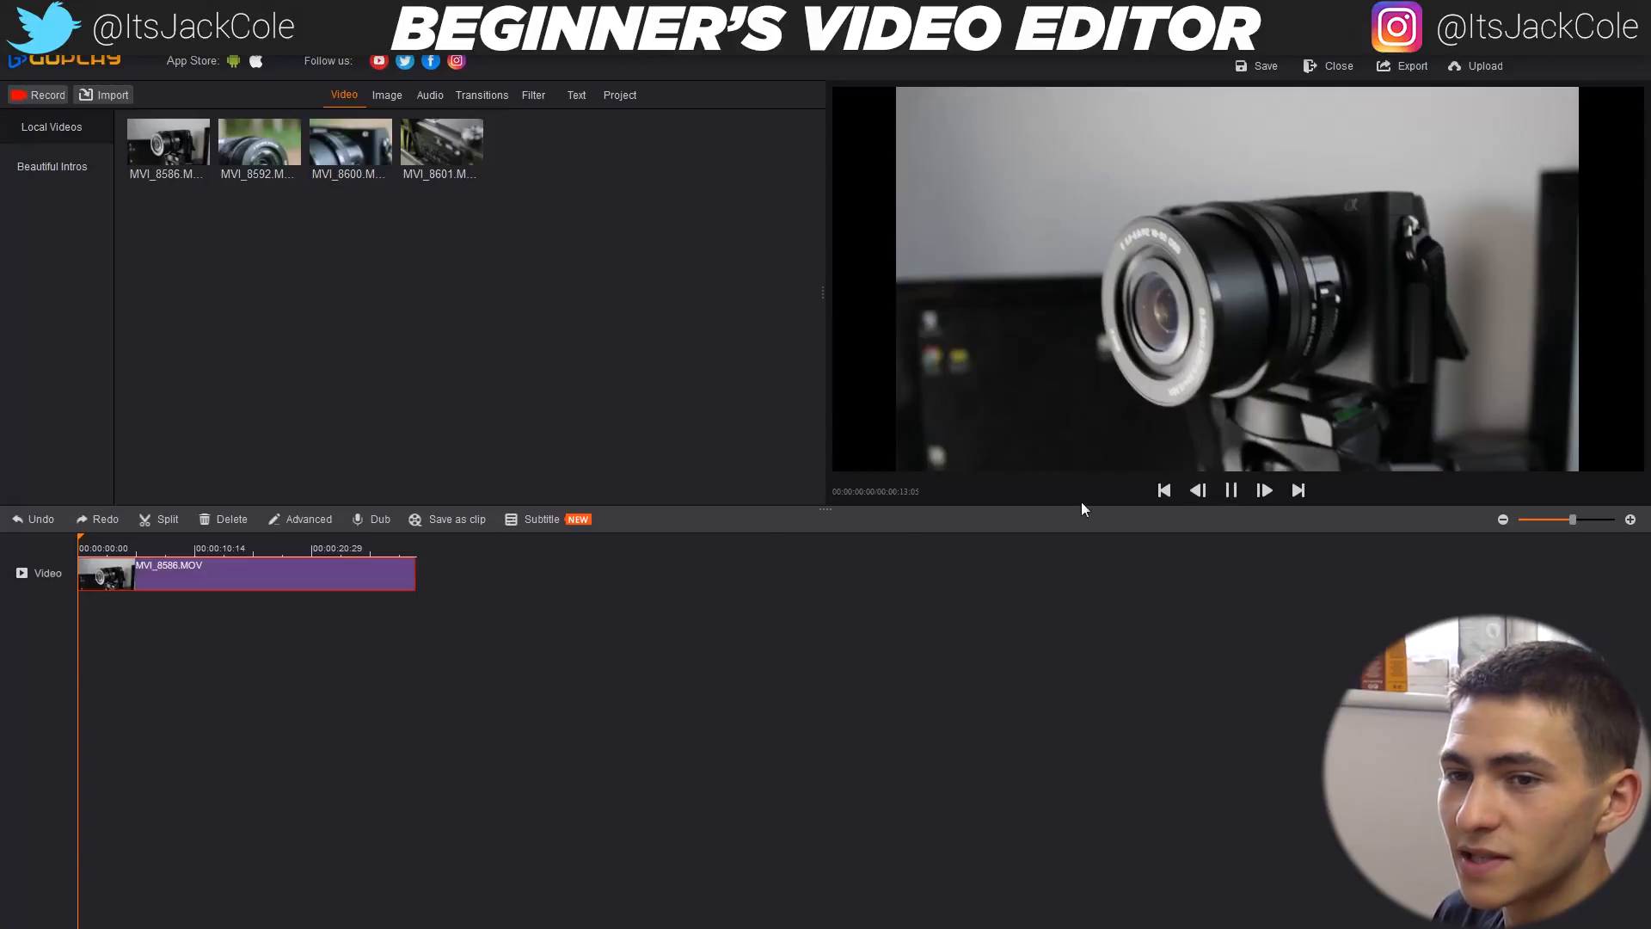
key("space")
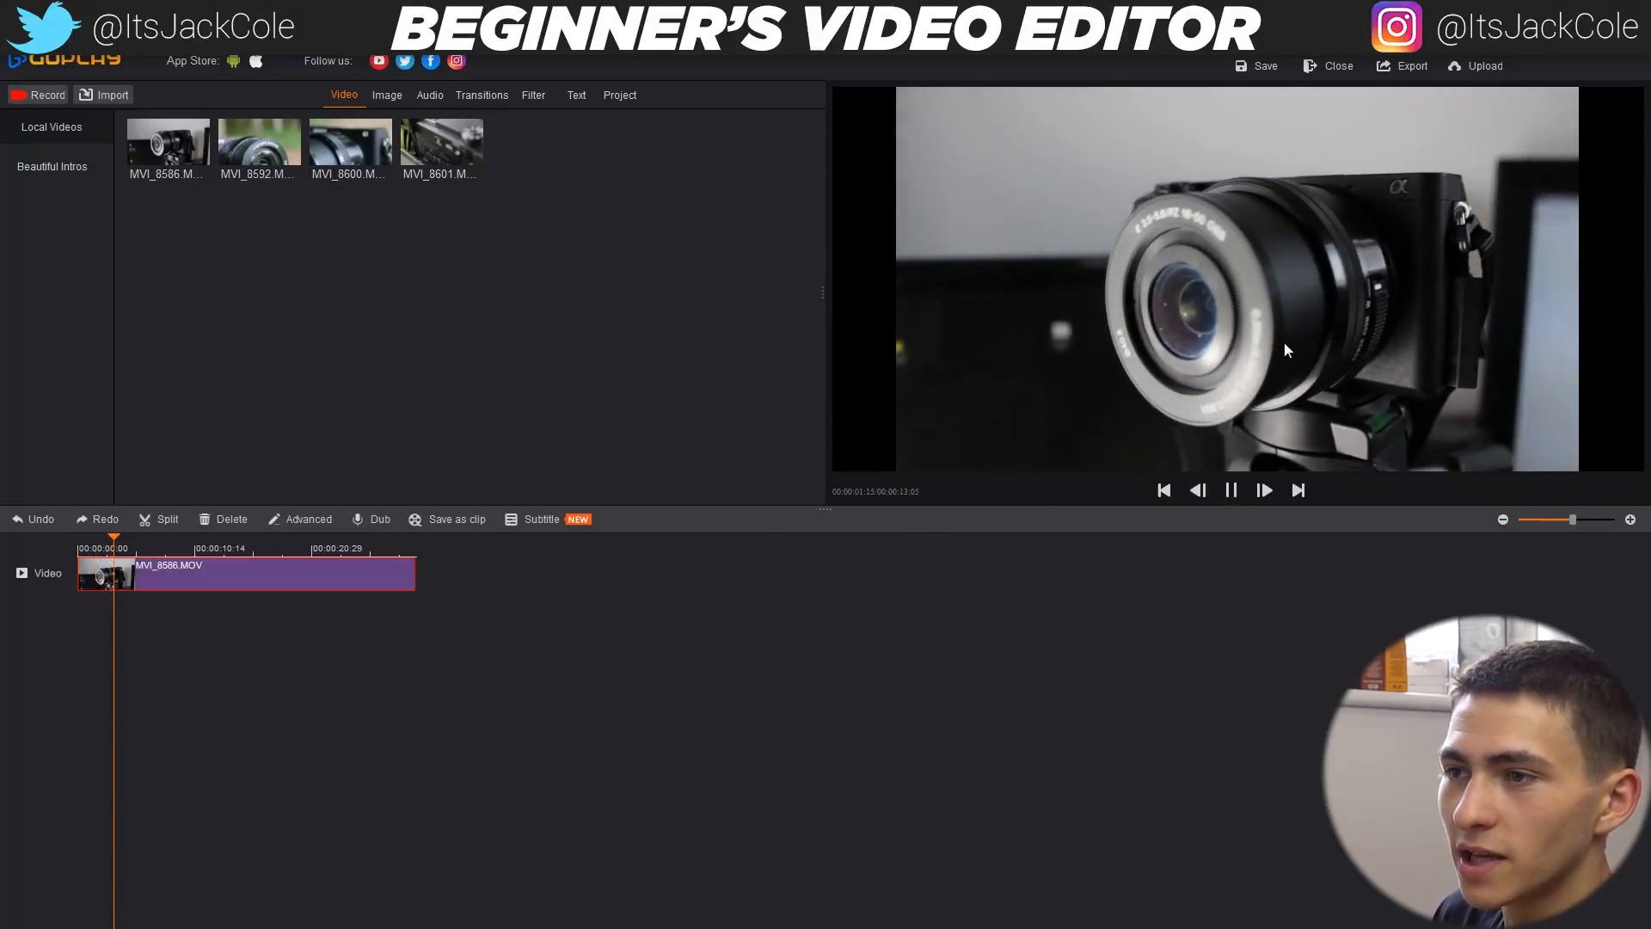
key("space")
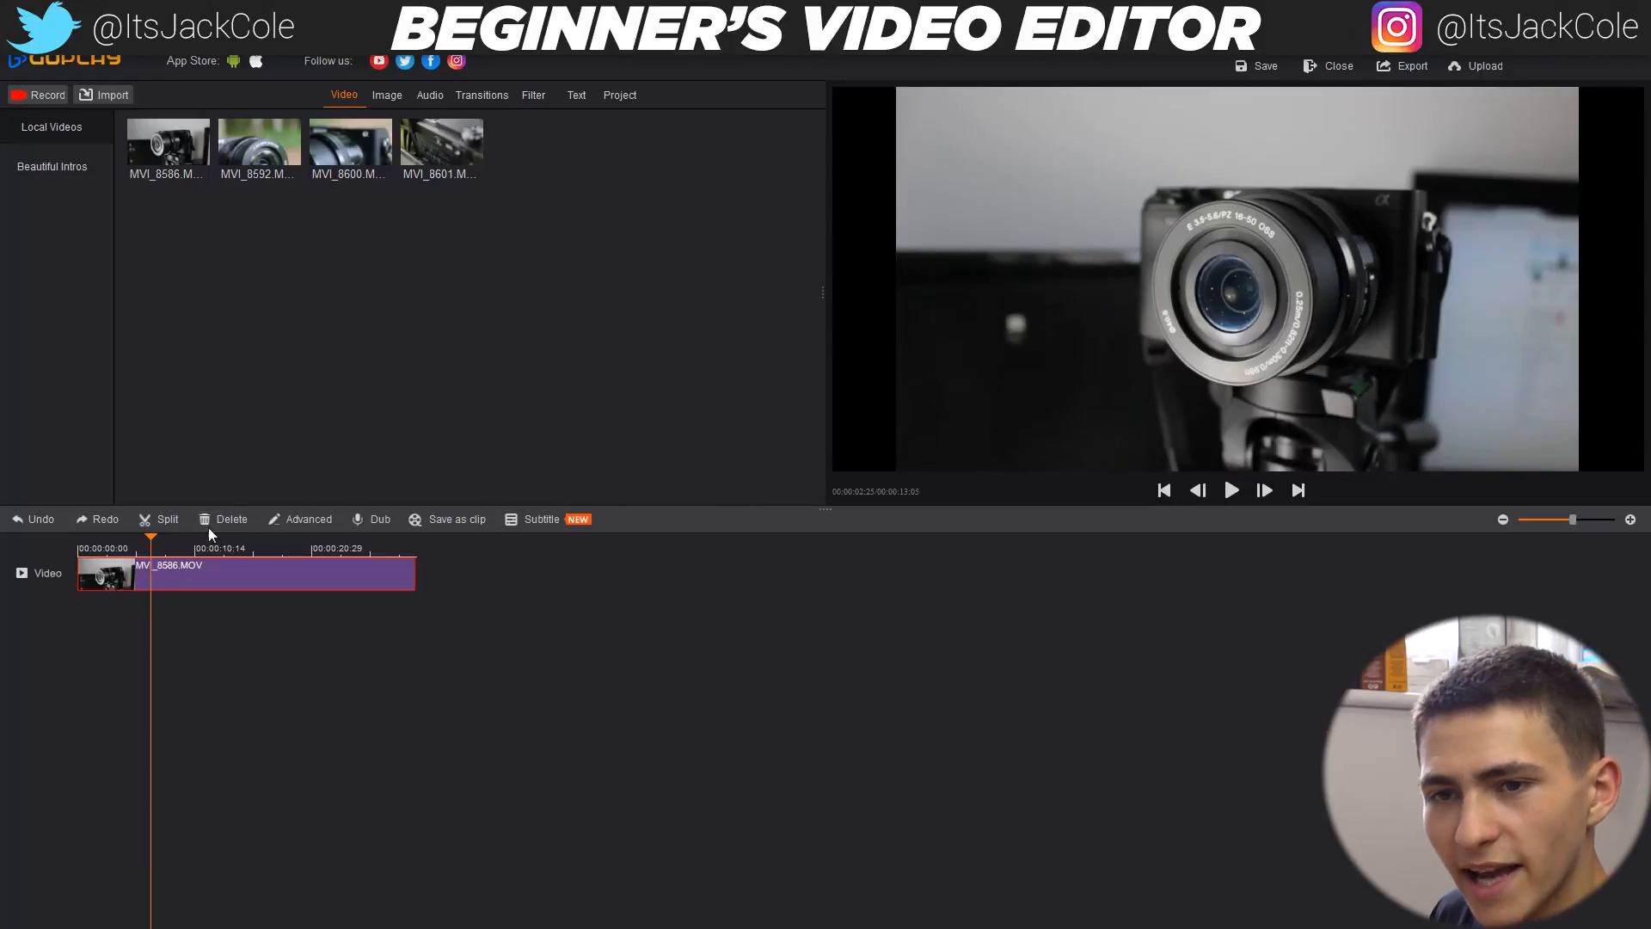
- Split MVI_8586 on the timeline at about 00:00:03:28 and delete the part before the cut
left_click_drag(153, 542, 182, 572)
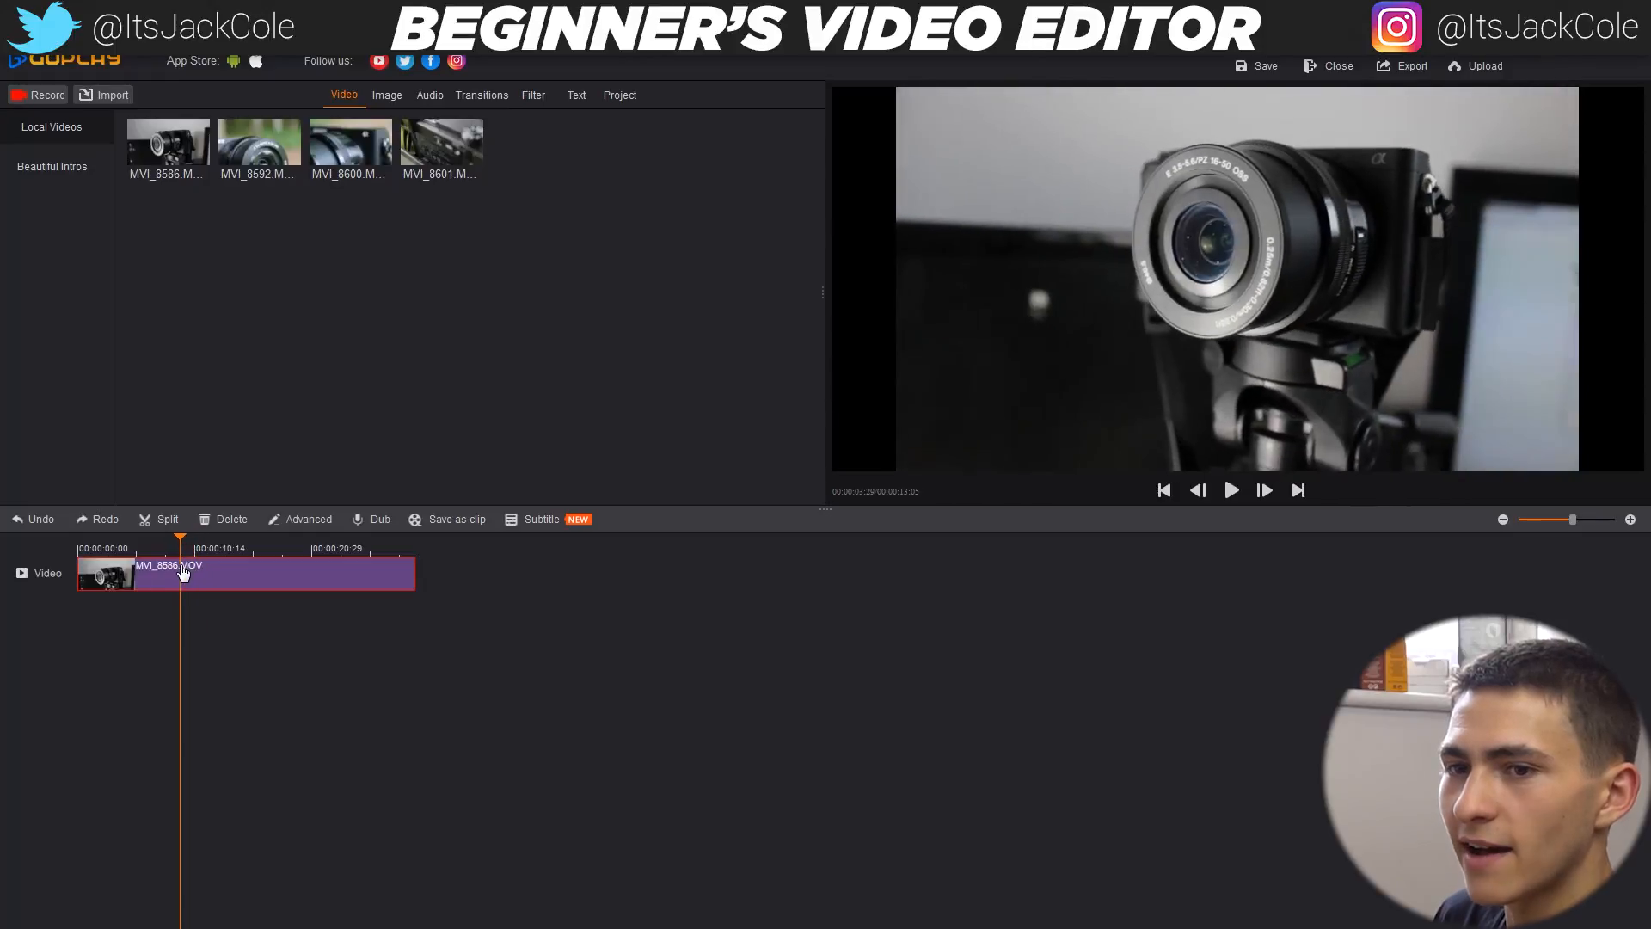
left_click(163, 520)
left_click(194, 578)
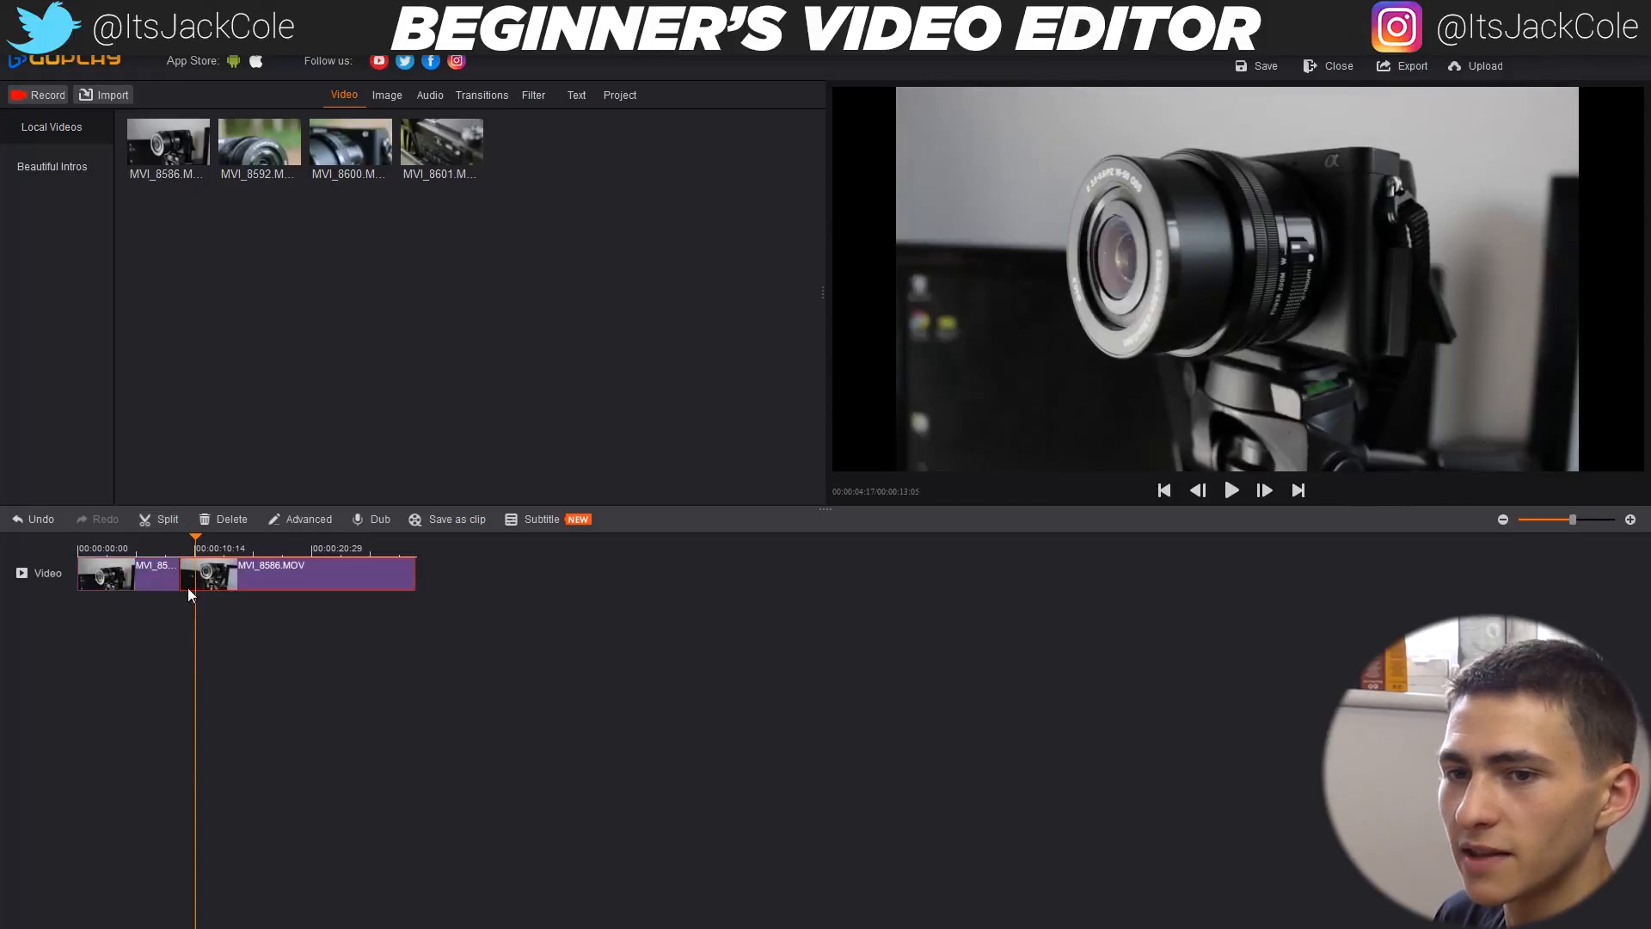
key("Delete")
left_click(80, 535)
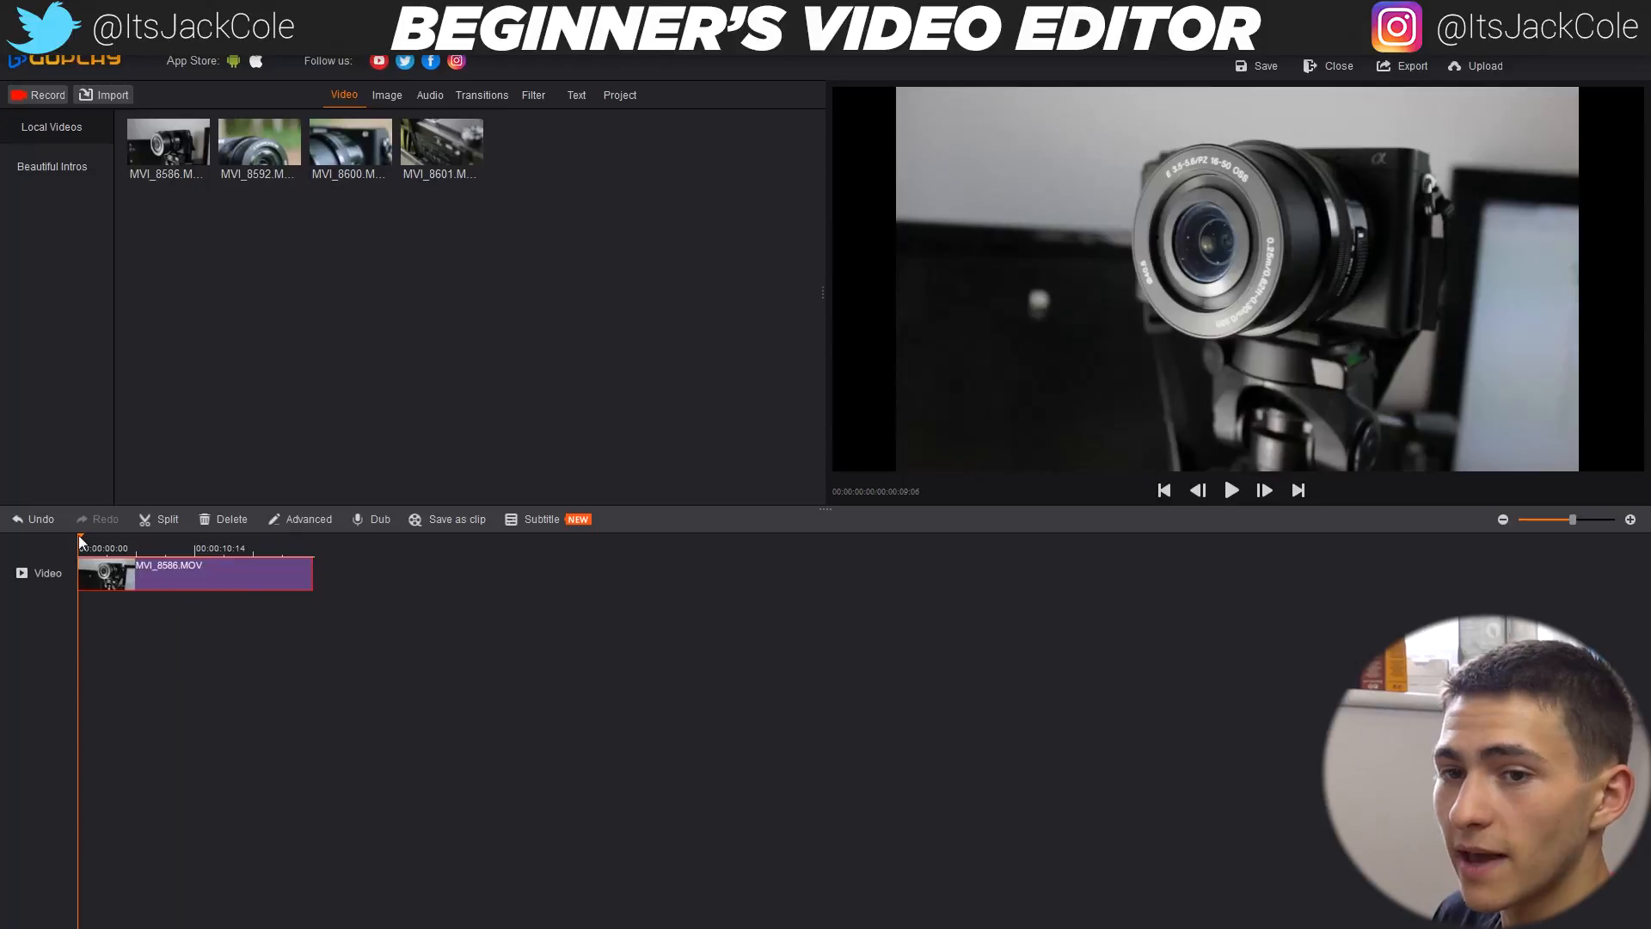
- Split the remaining MVI_8586 clip at about 00:00:02:14, delete the part after the cut and play back the result
key("space")
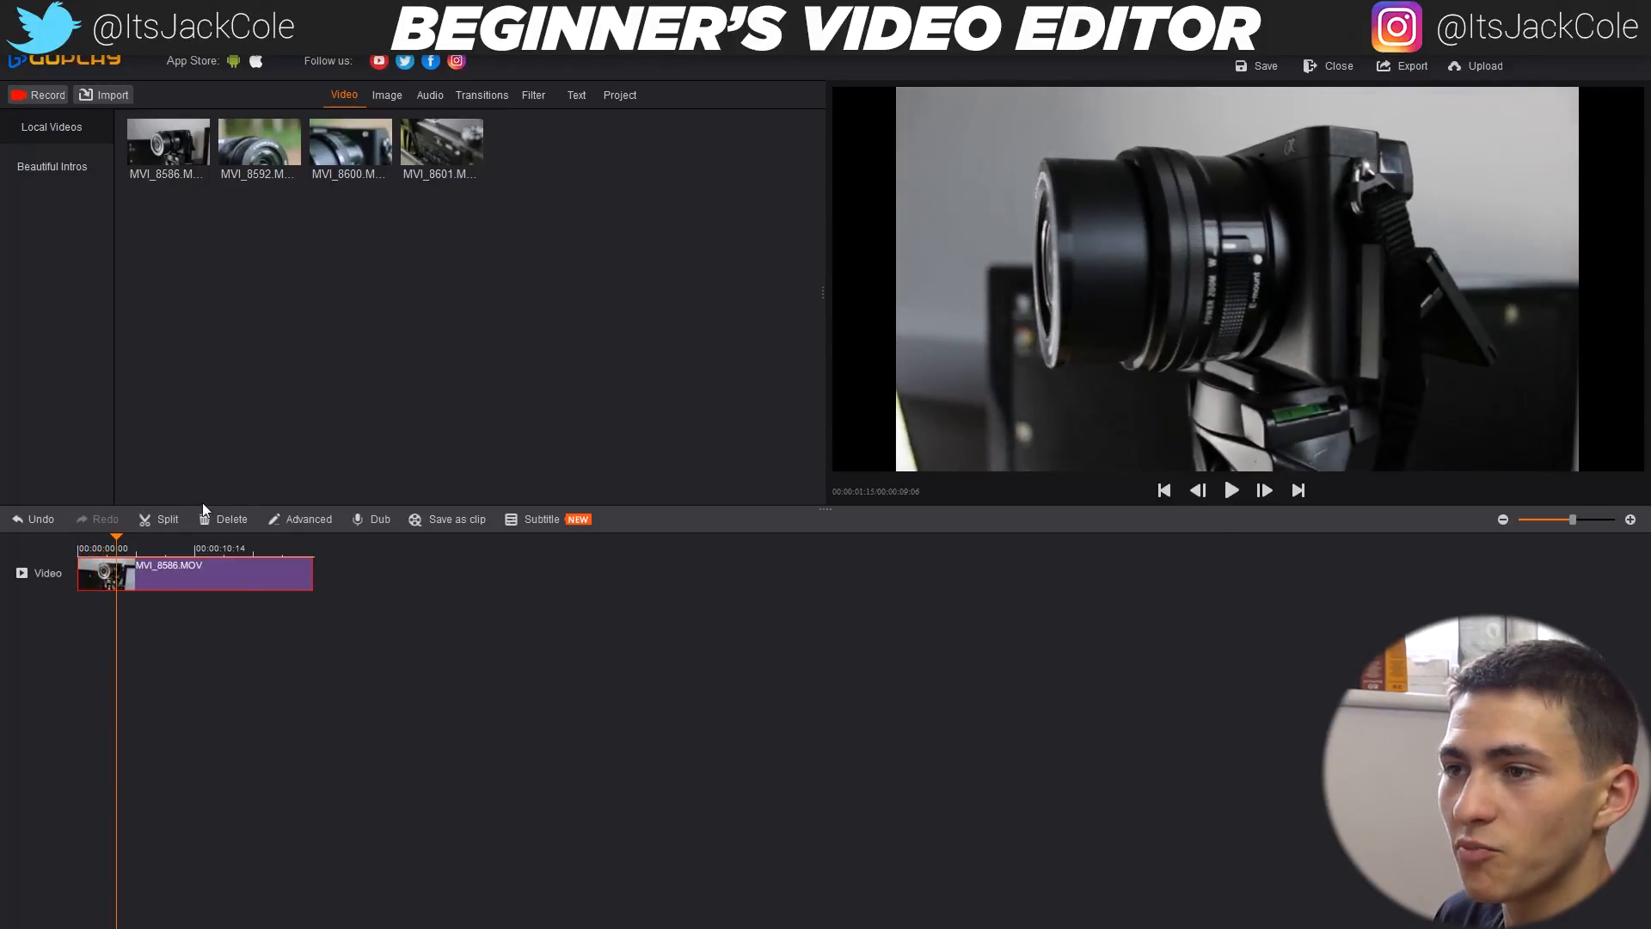
key("space")
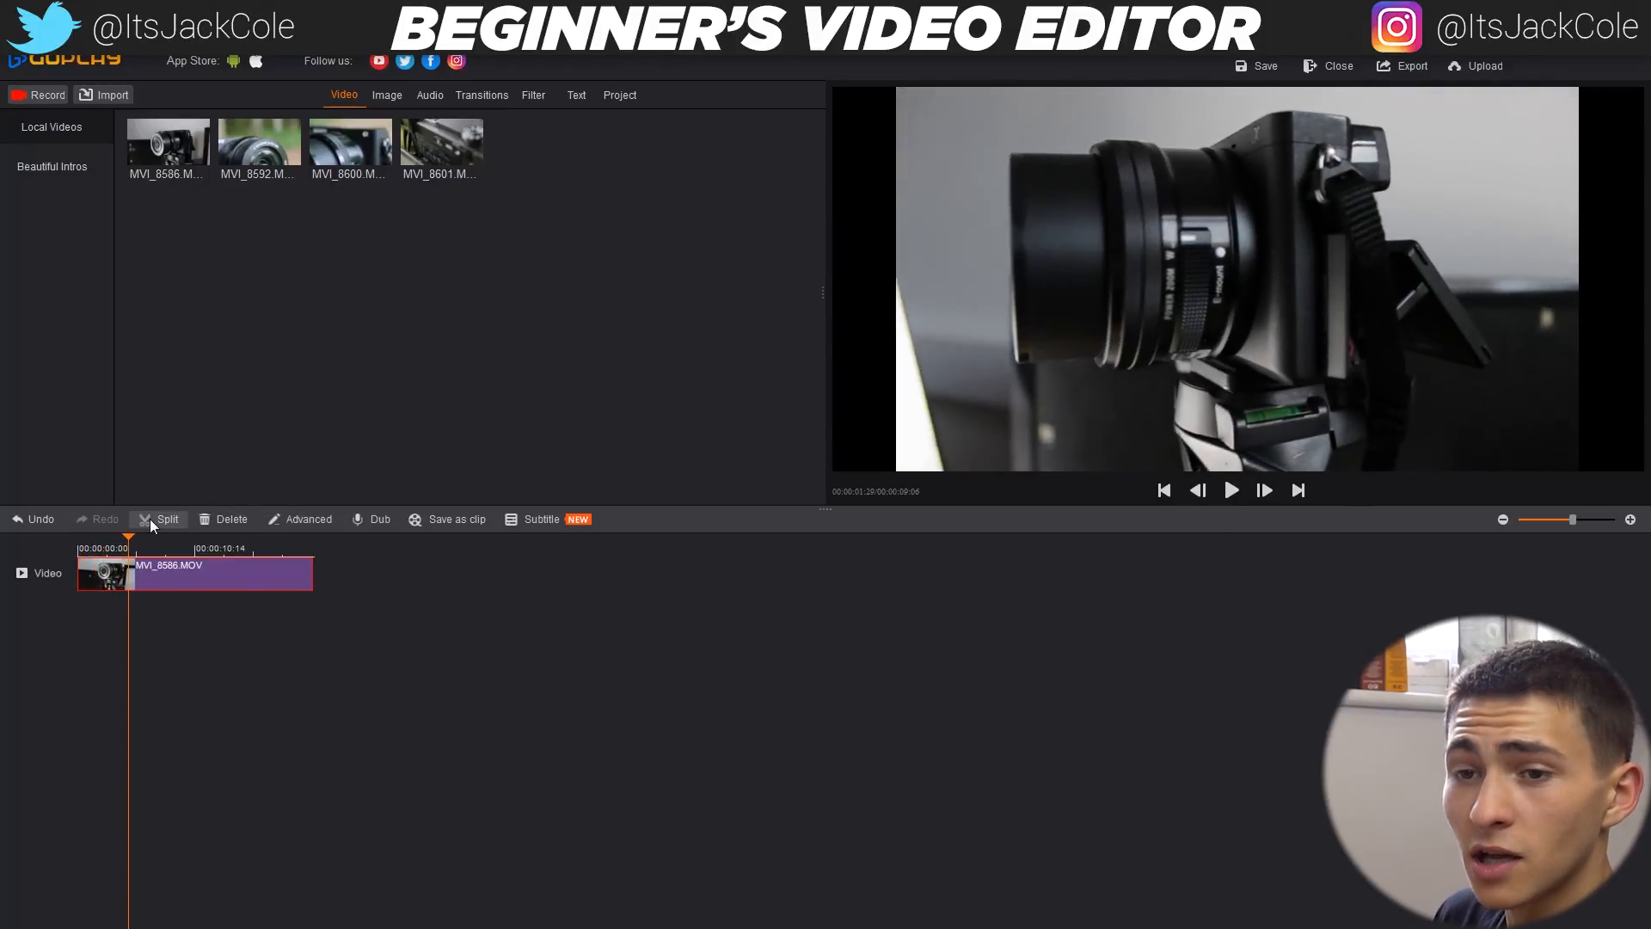
left_click(163, 612)
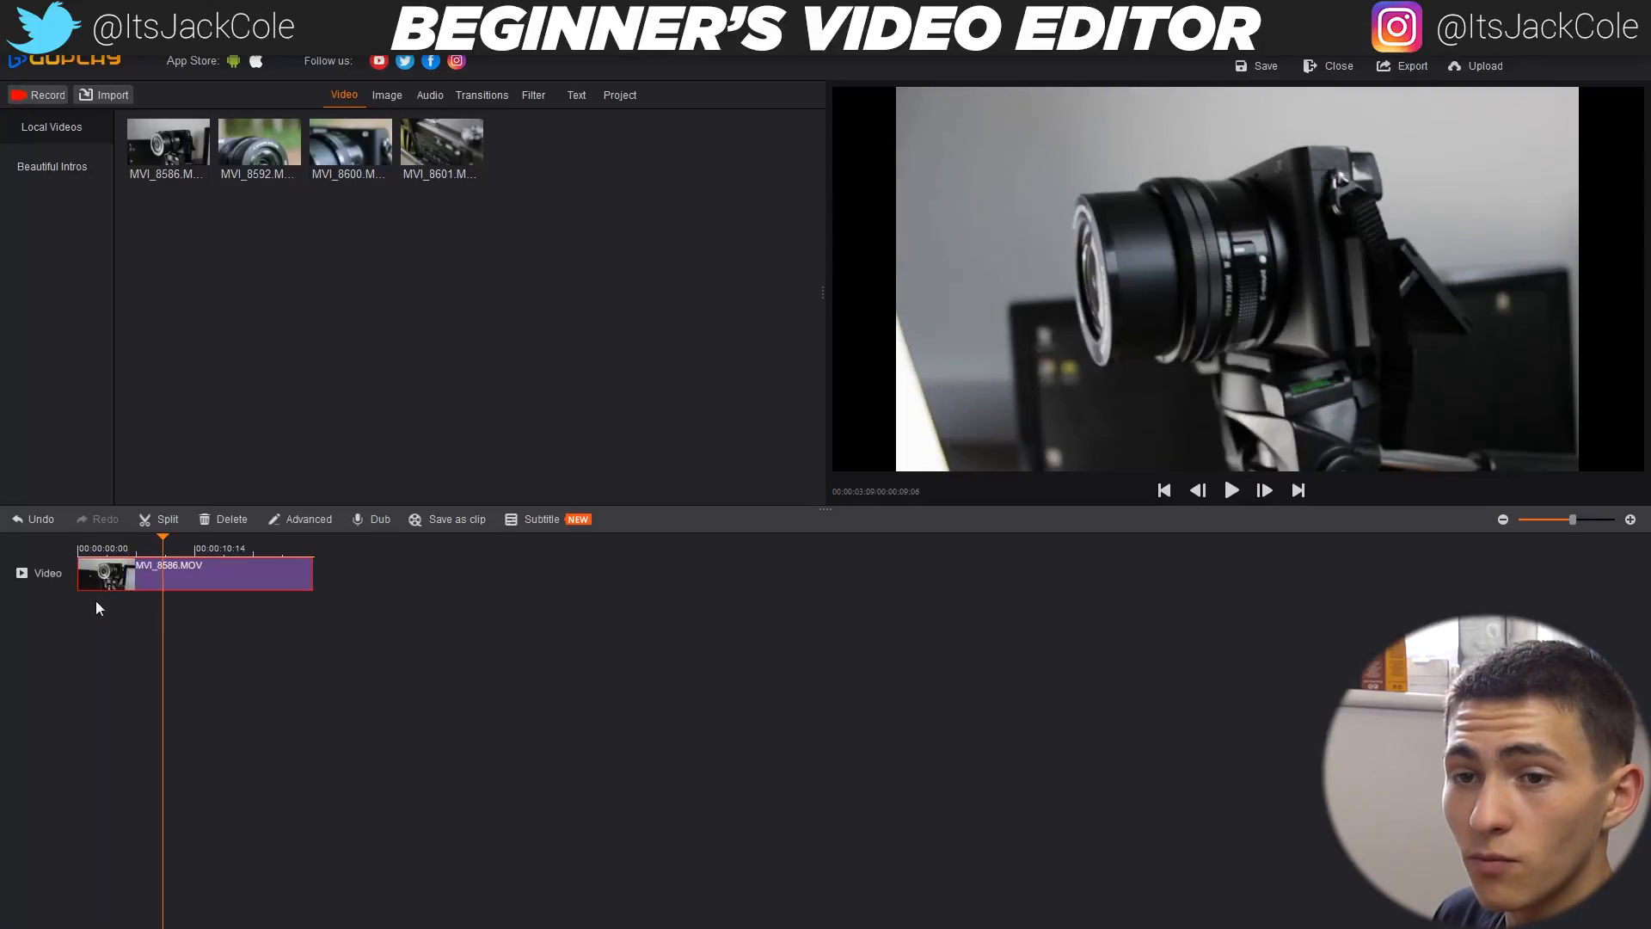
left_click_drag(163, 544, 29, 537)
key("space")
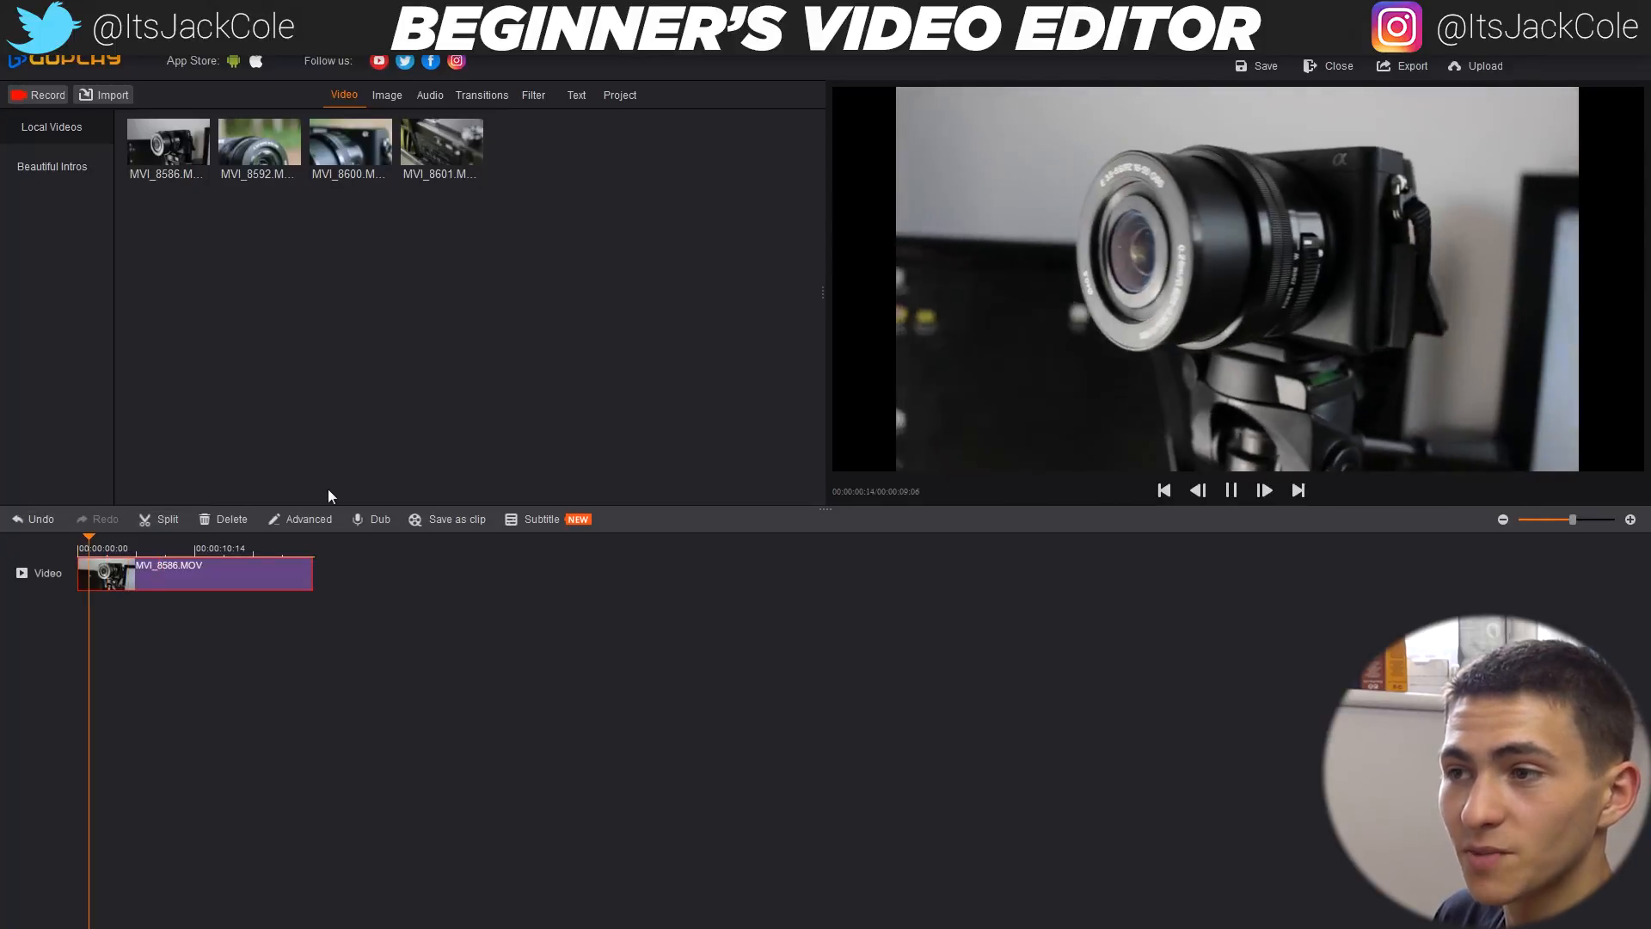
key("space")
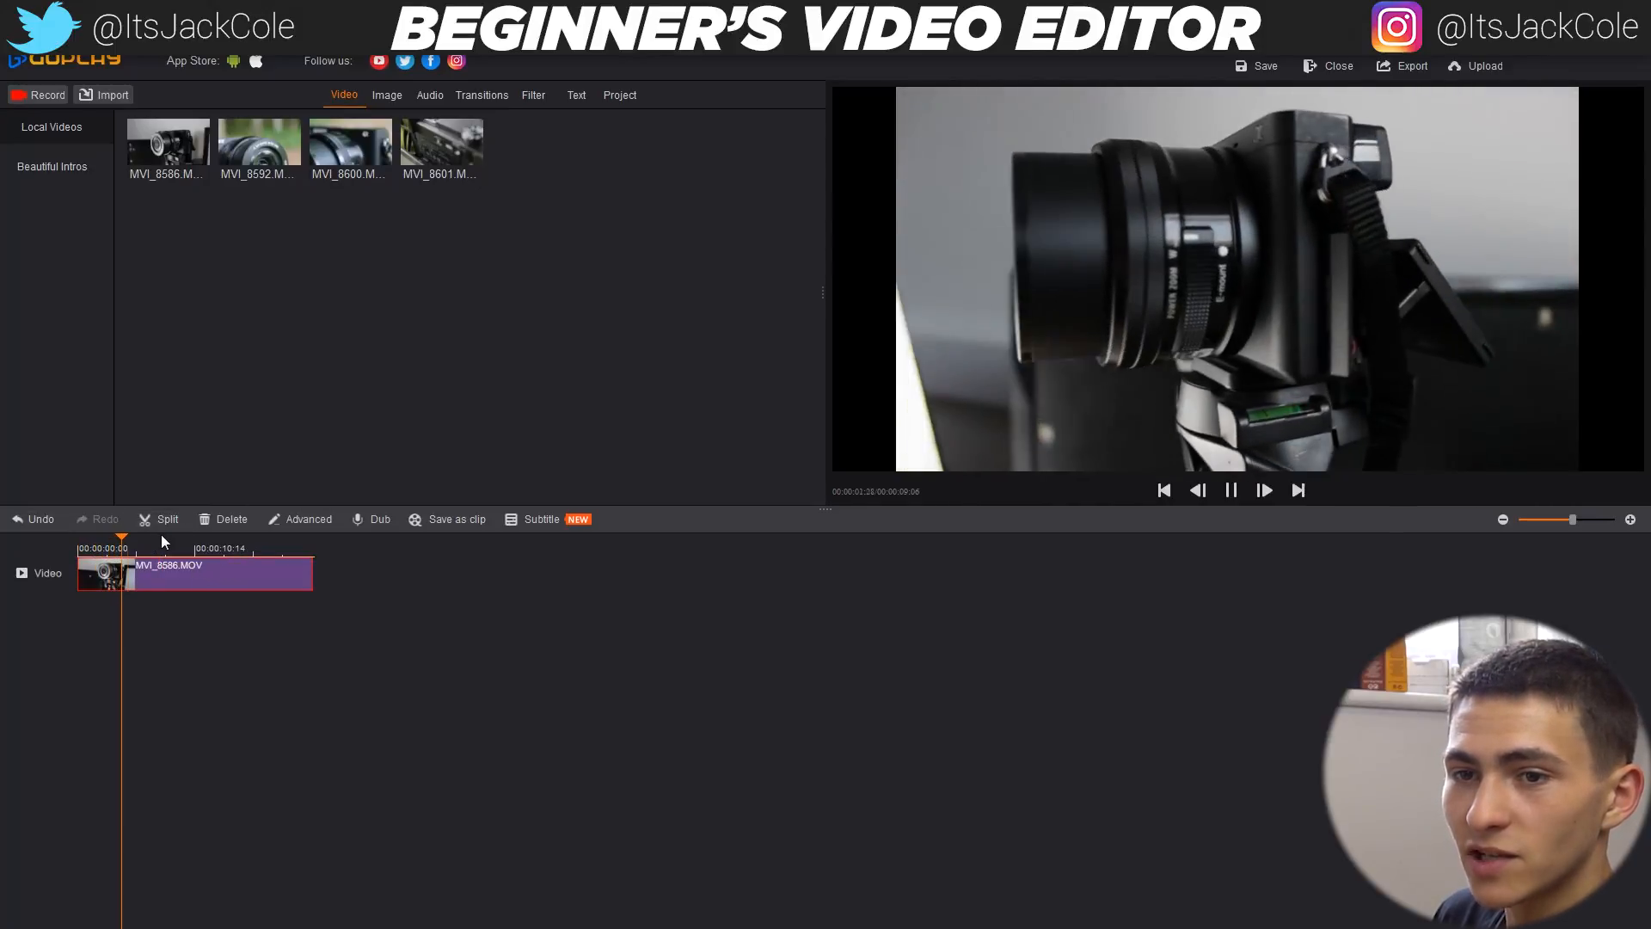
left_click(161, 521)
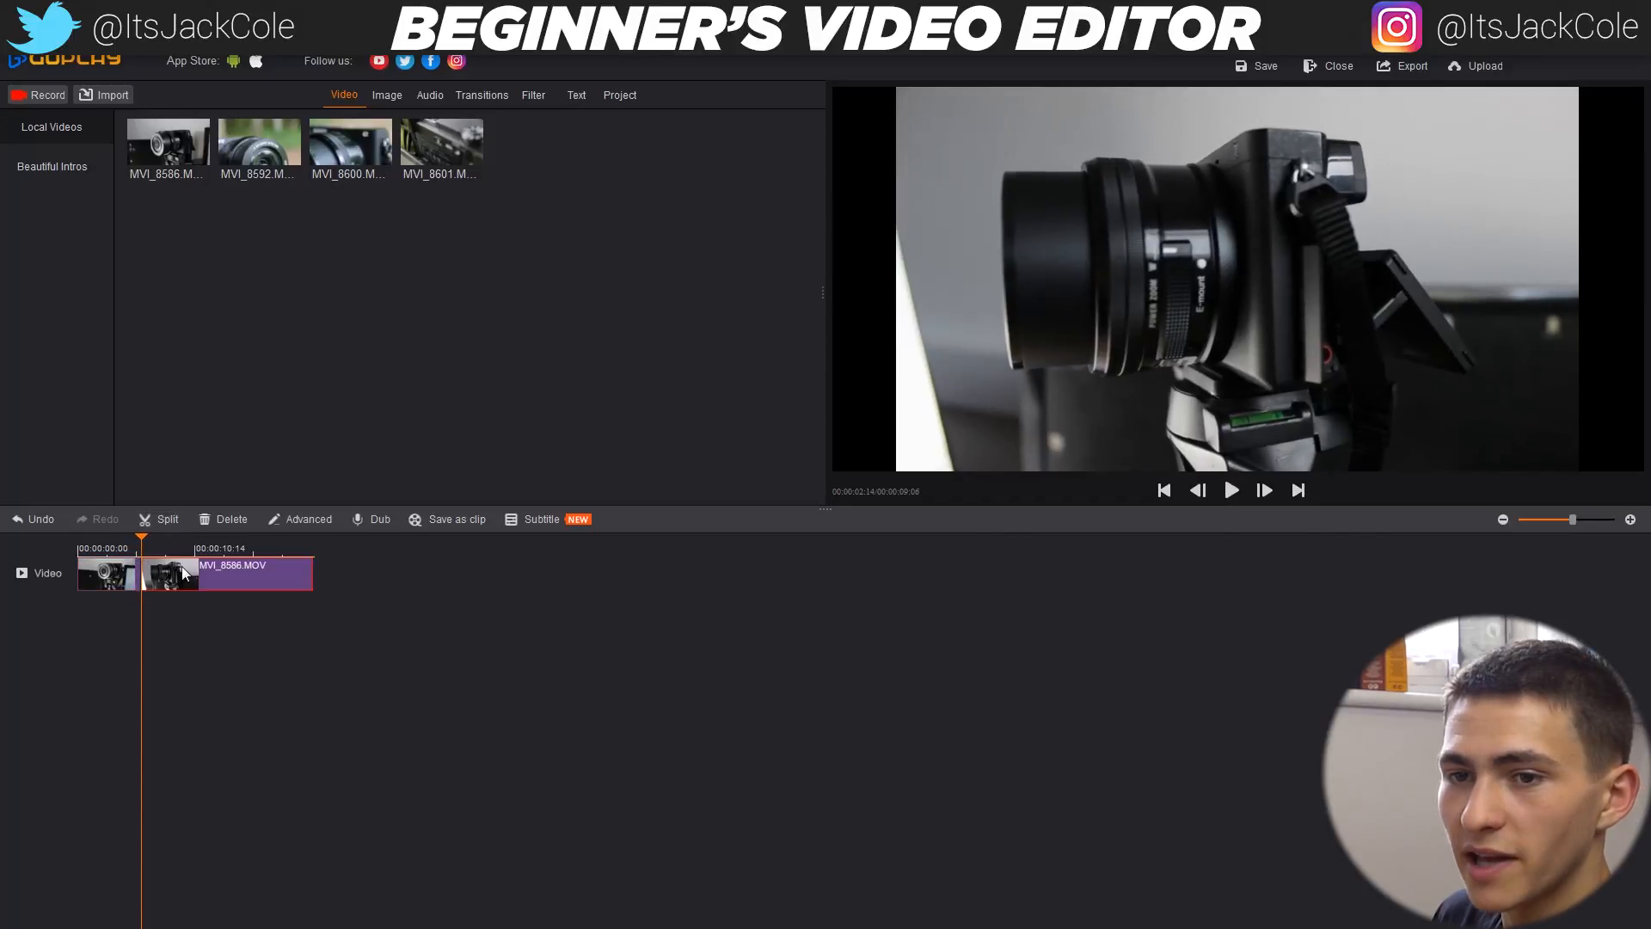
key("Delete")
left_click_drag(140, 534, 39, 534)
key("space")
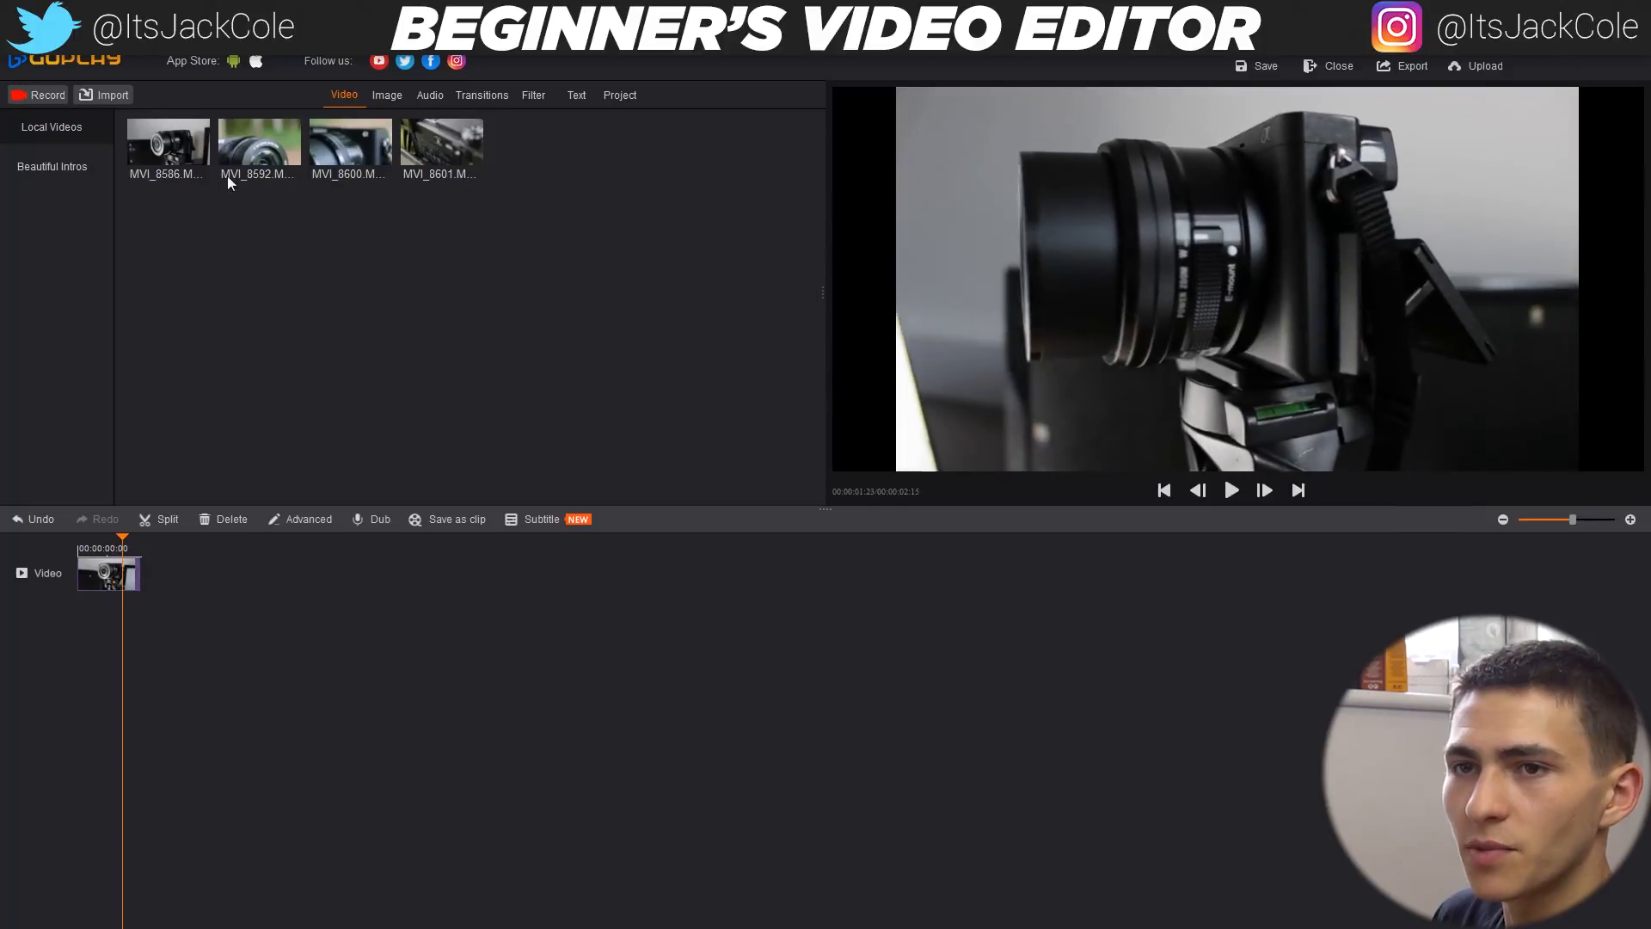
- Place MVI_8592 directly after the trimmed MVI_8586 clip on the video track and play it
mouse_move(259, 139)
left_click_drag(259, 139, 188, 585)
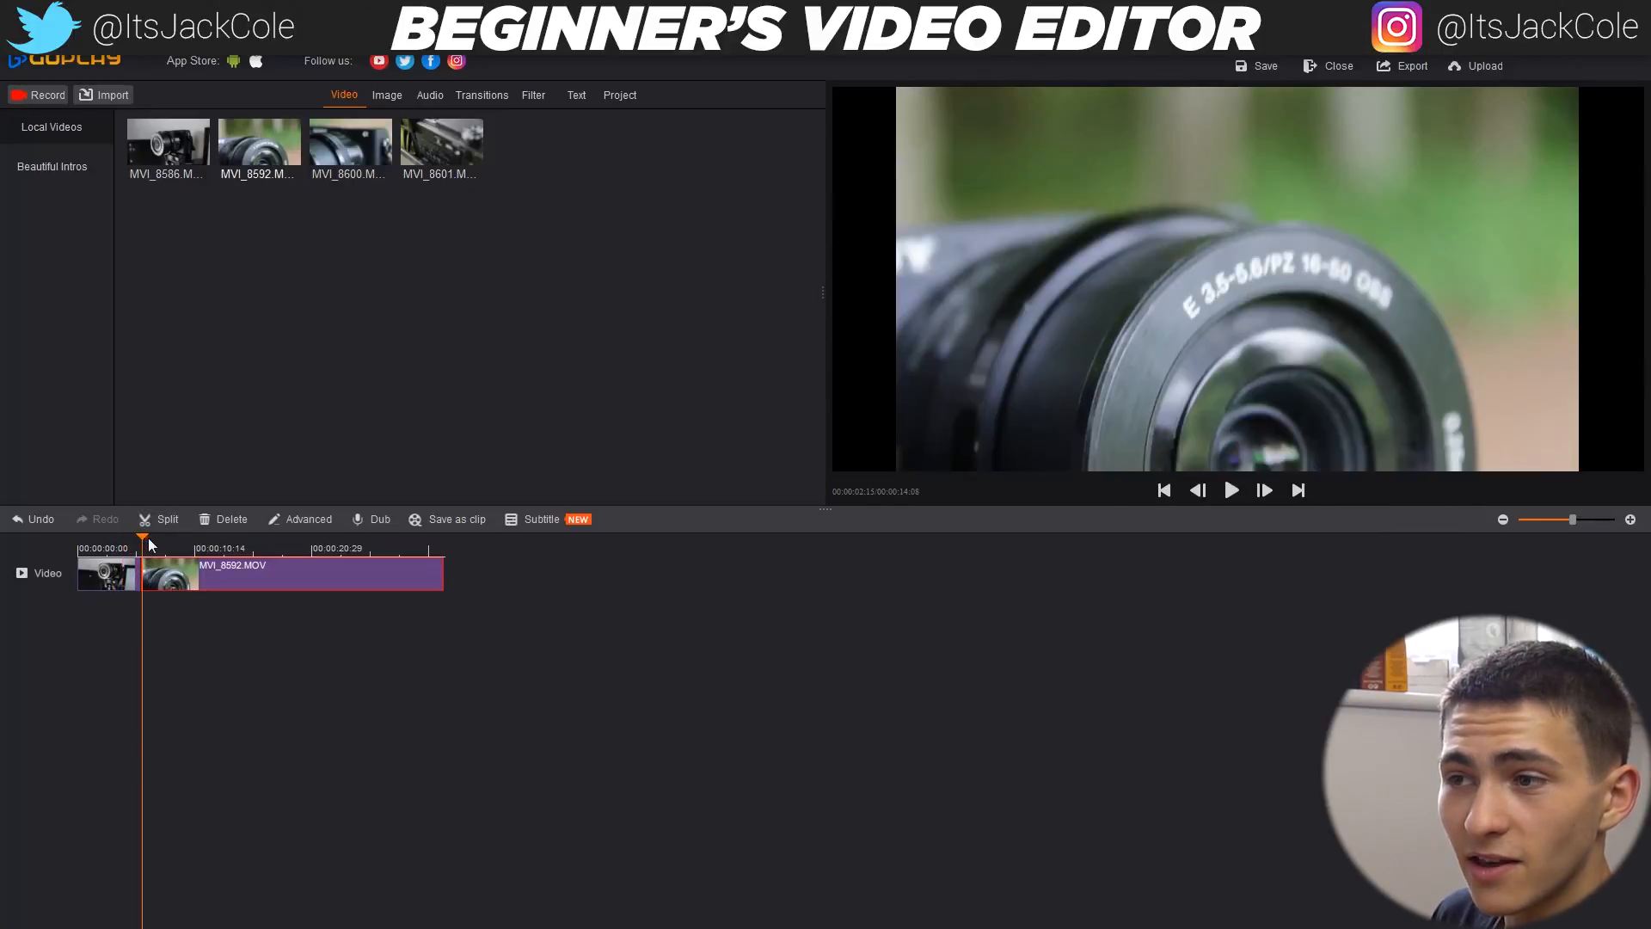
left_click(1229, 492)
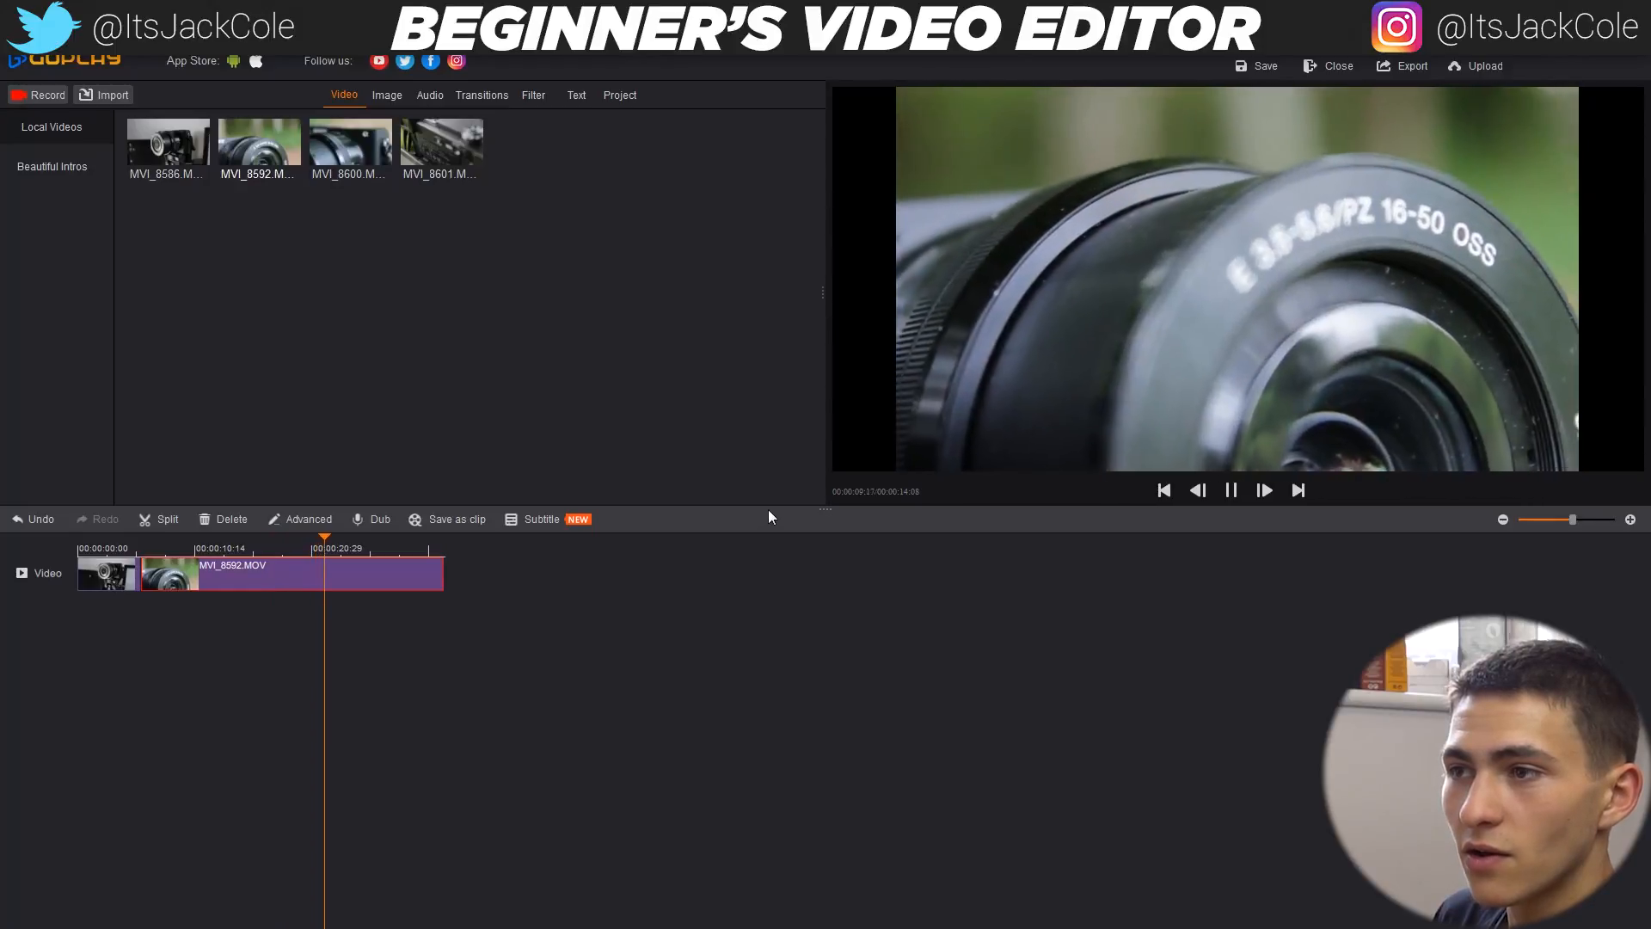
- Try cutting MVI_8592 at about 00:00:08:14 and removing the part before the cut, play it back, and undo the edit
key("space")
left_click_drag(358, 538, 324, 547)
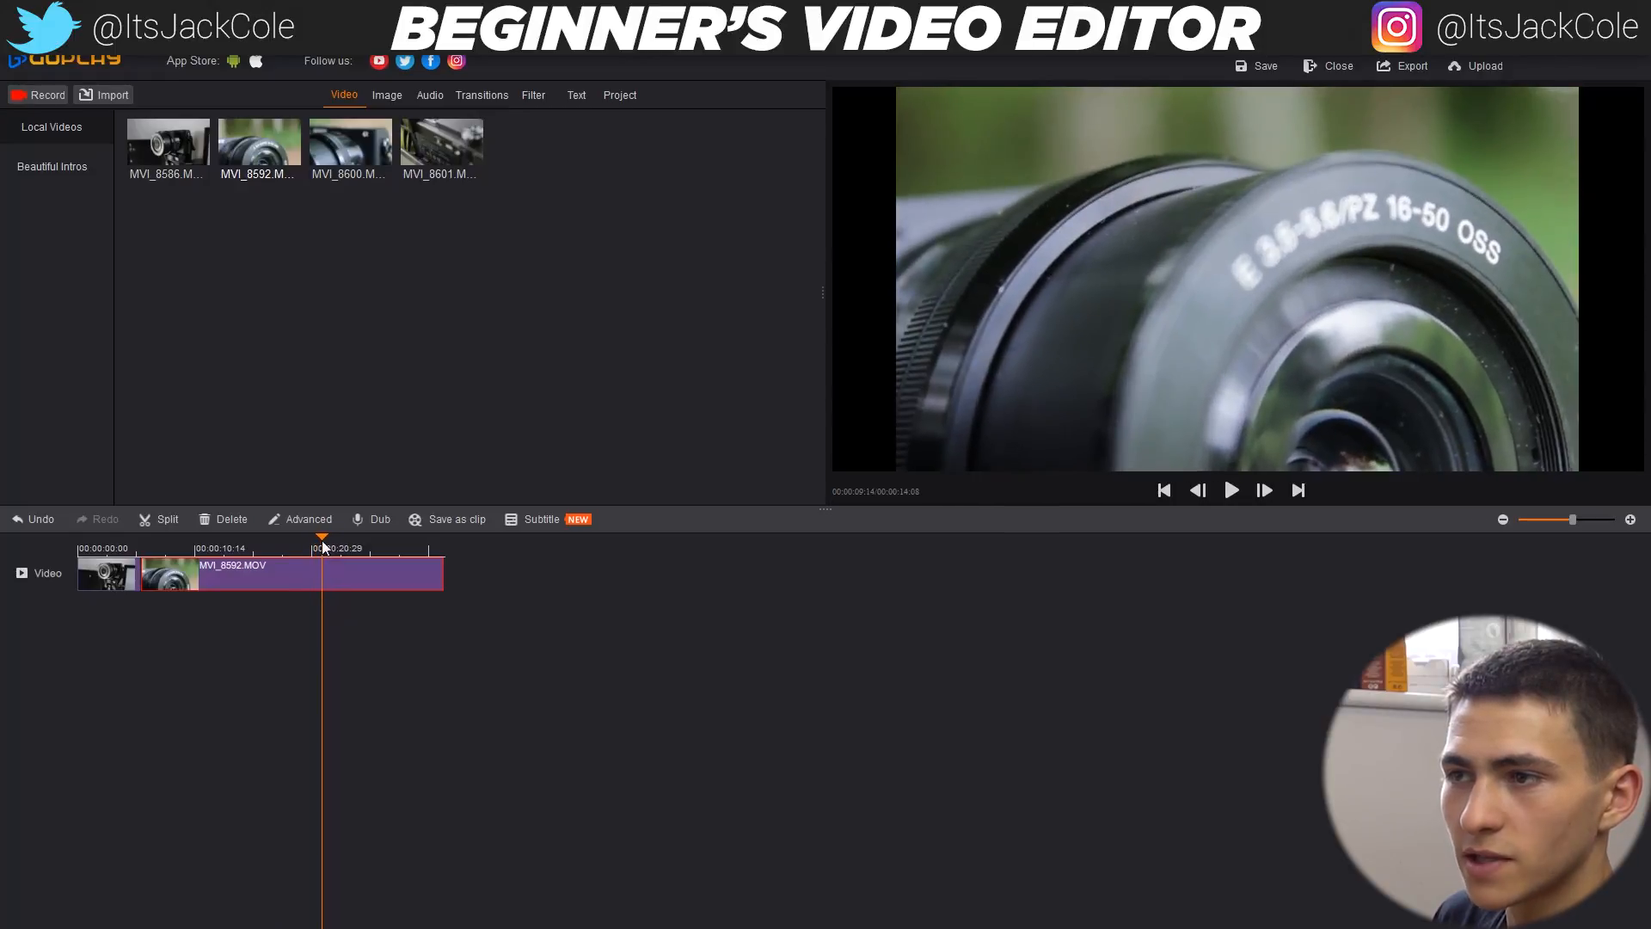
left_click(152, 522)
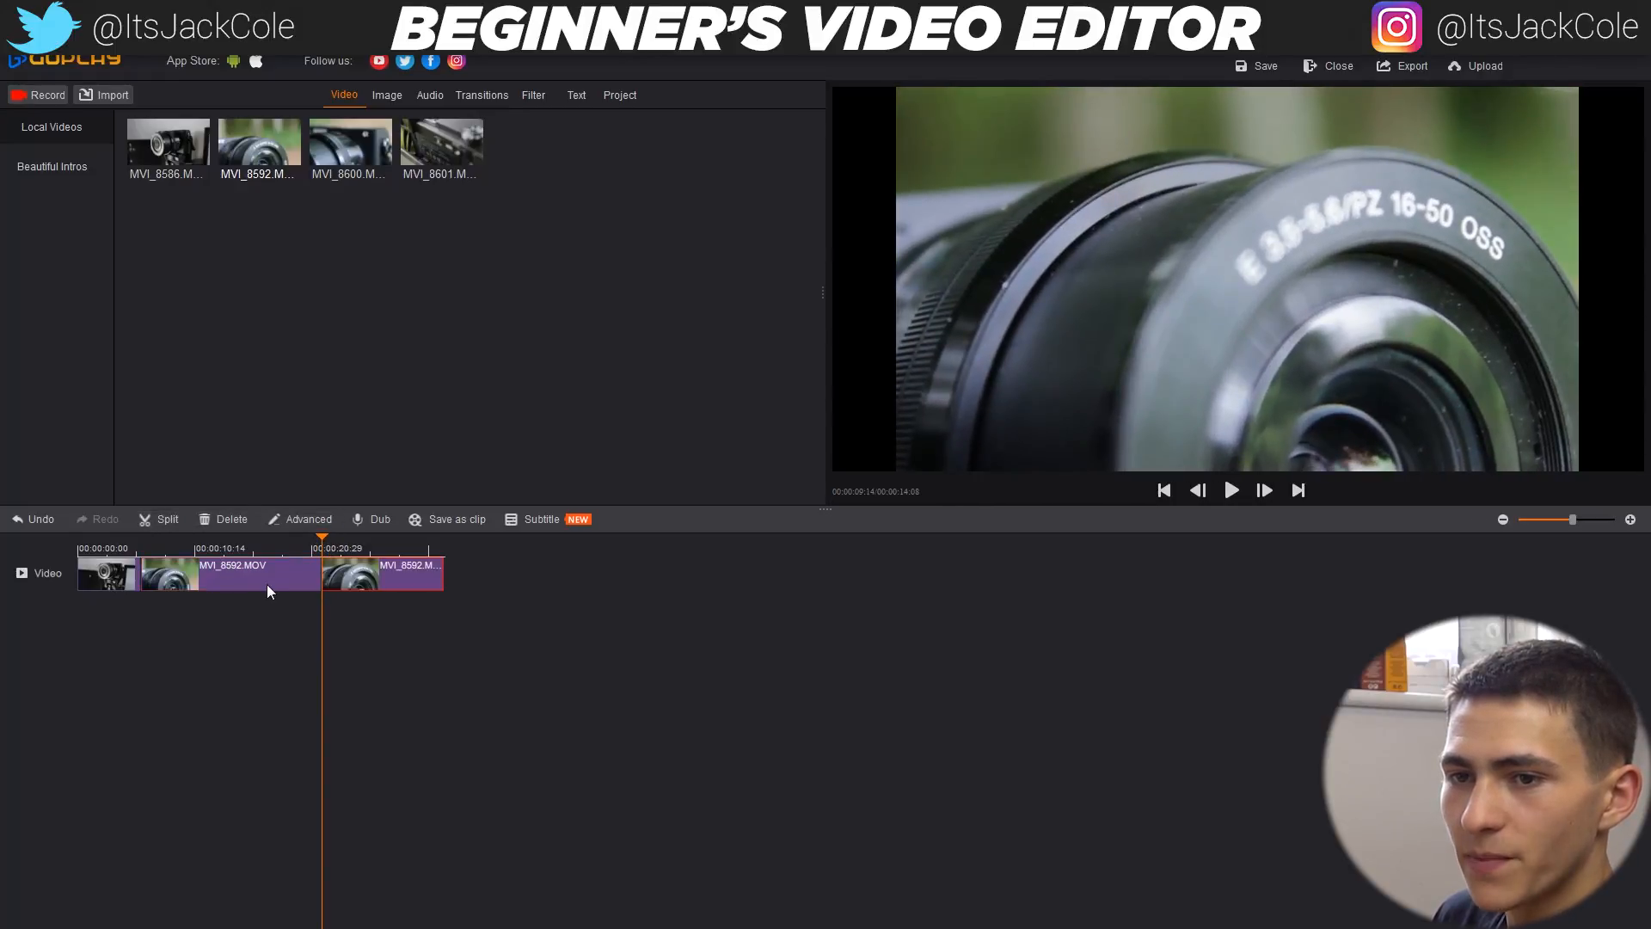
left_click(257, 577)
key("Delete")
key("space")
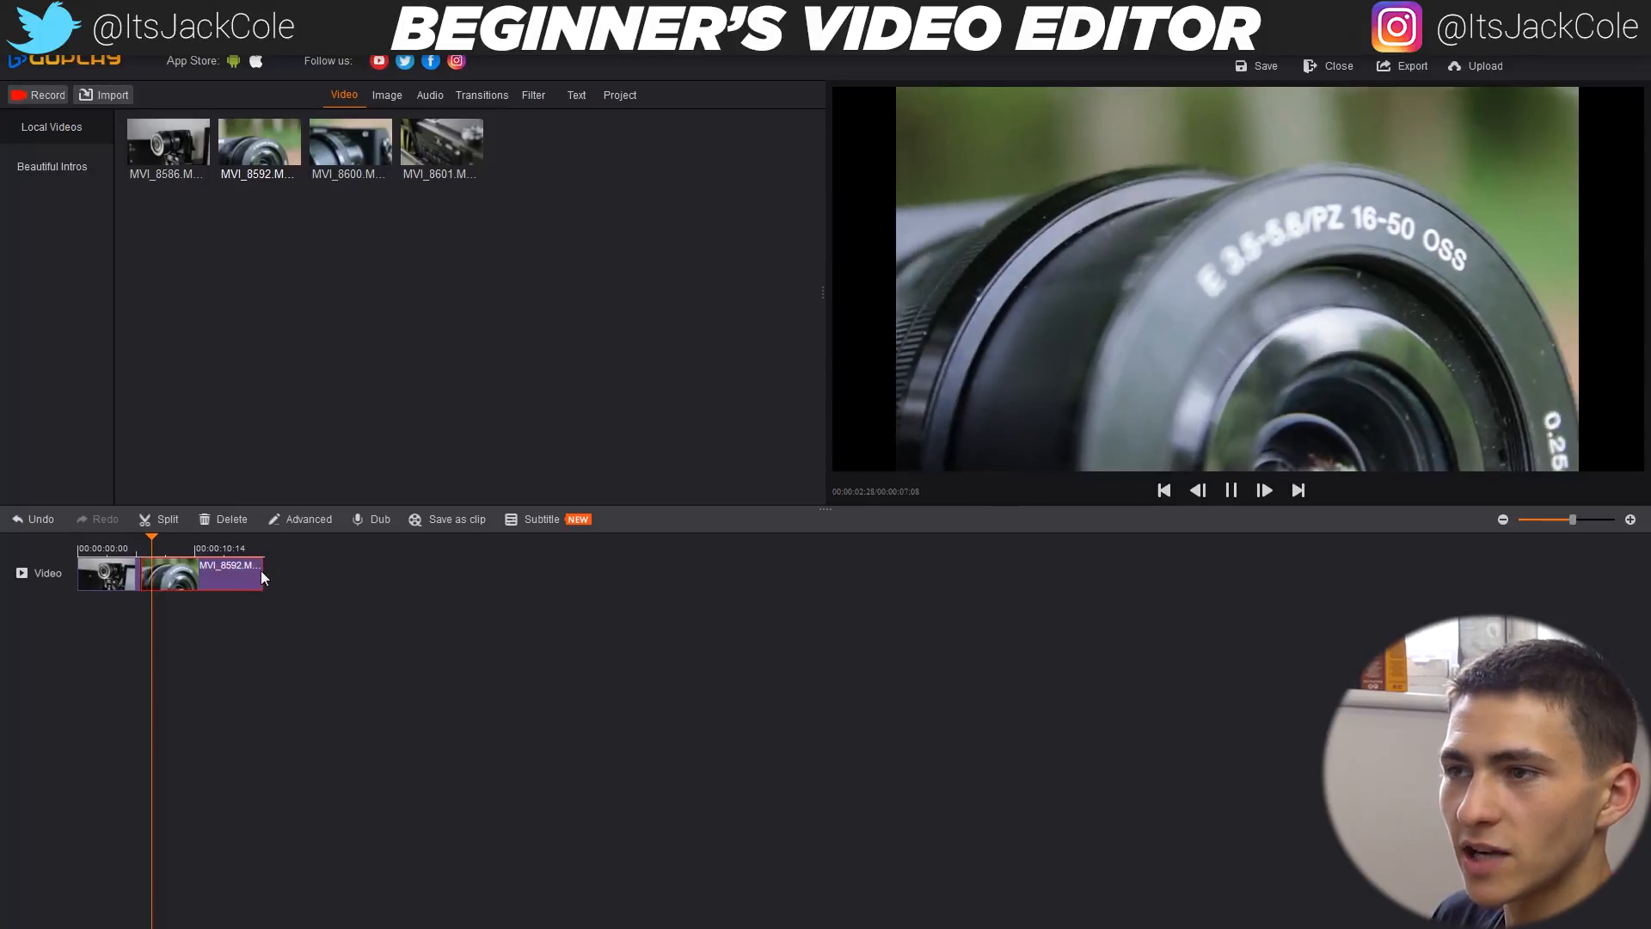
key("space")
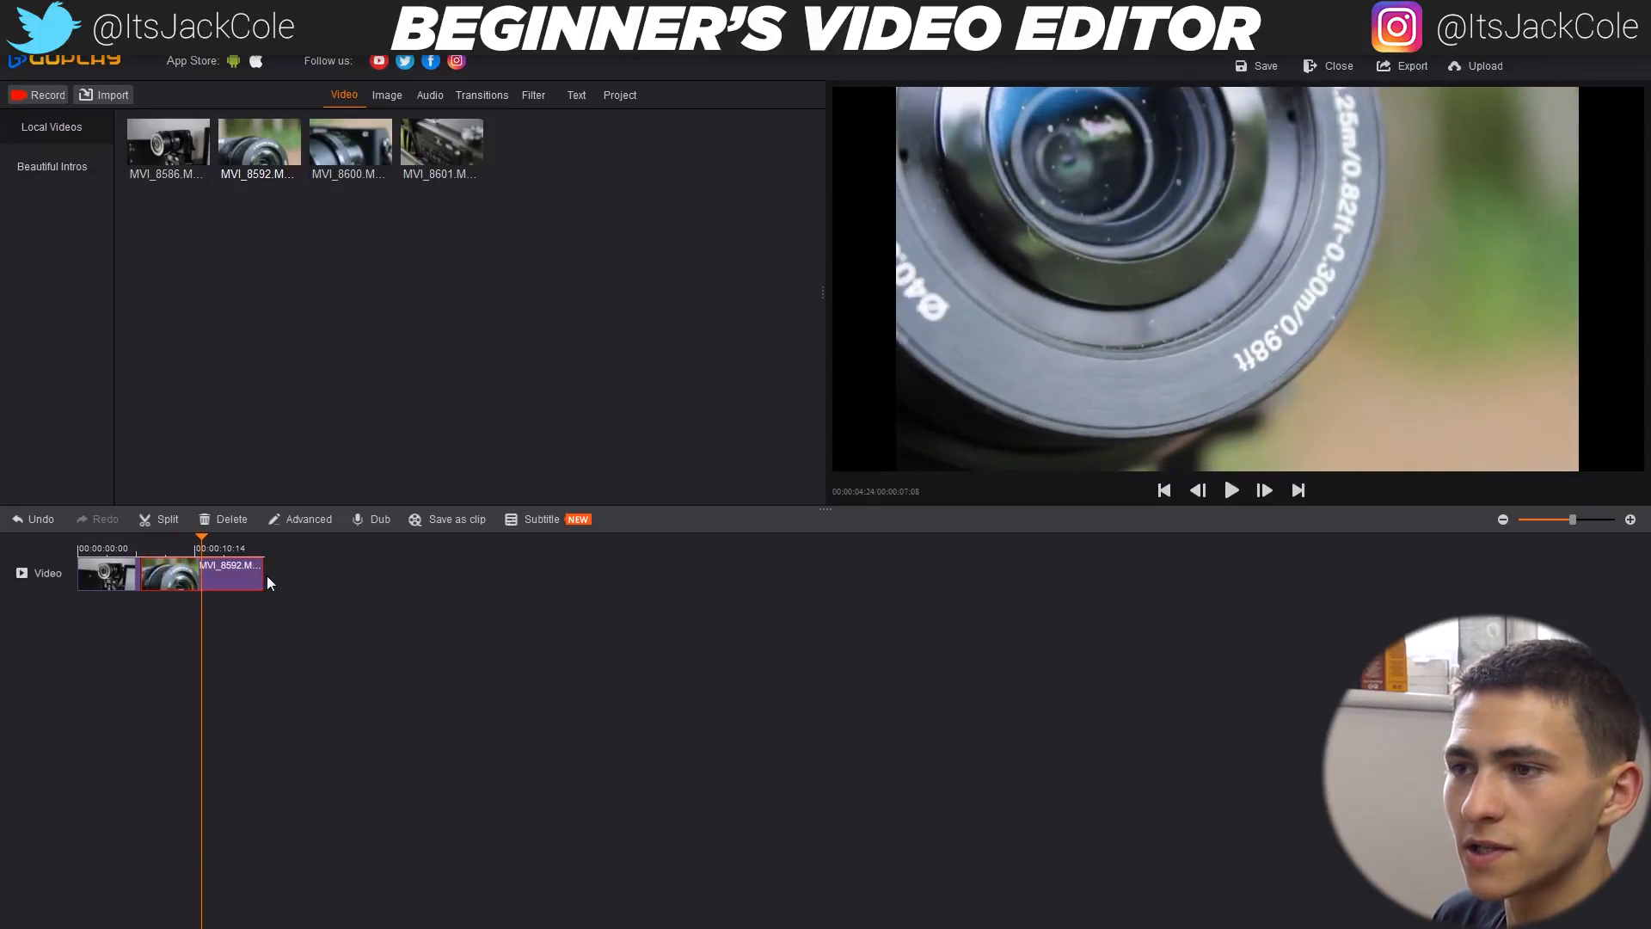
key("ctrl+z")
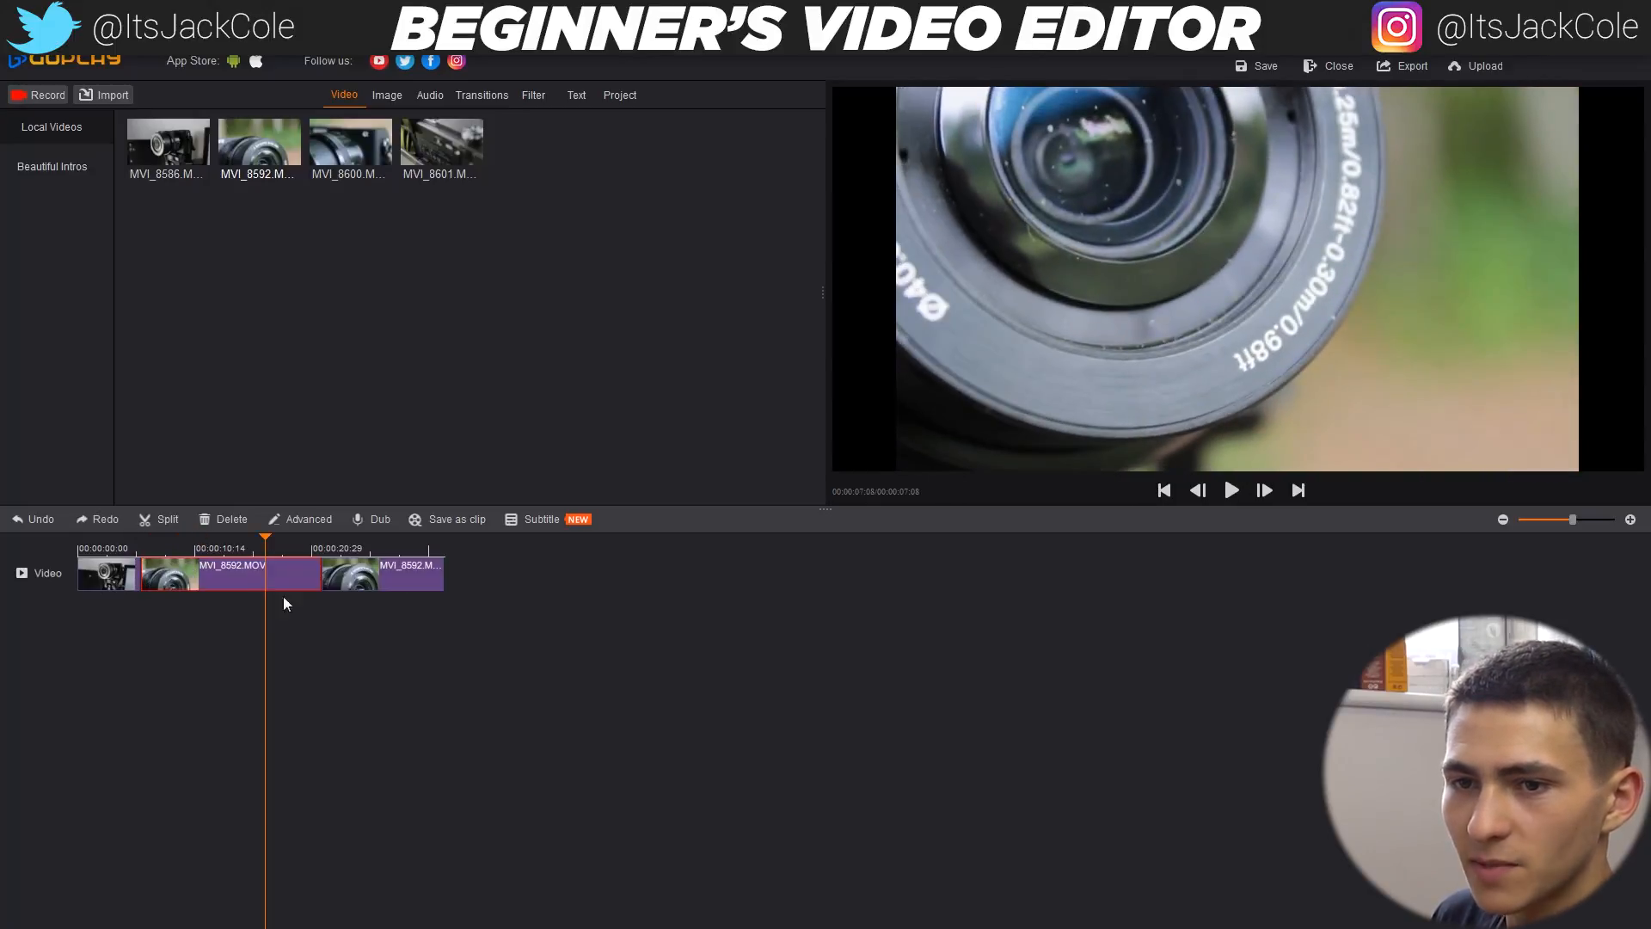
- Play MVI_8592 from its start, split it at about 00:00:06:26 and delete the part before the cut
left_click_drag(265, 542, 142, 547)
key("space")
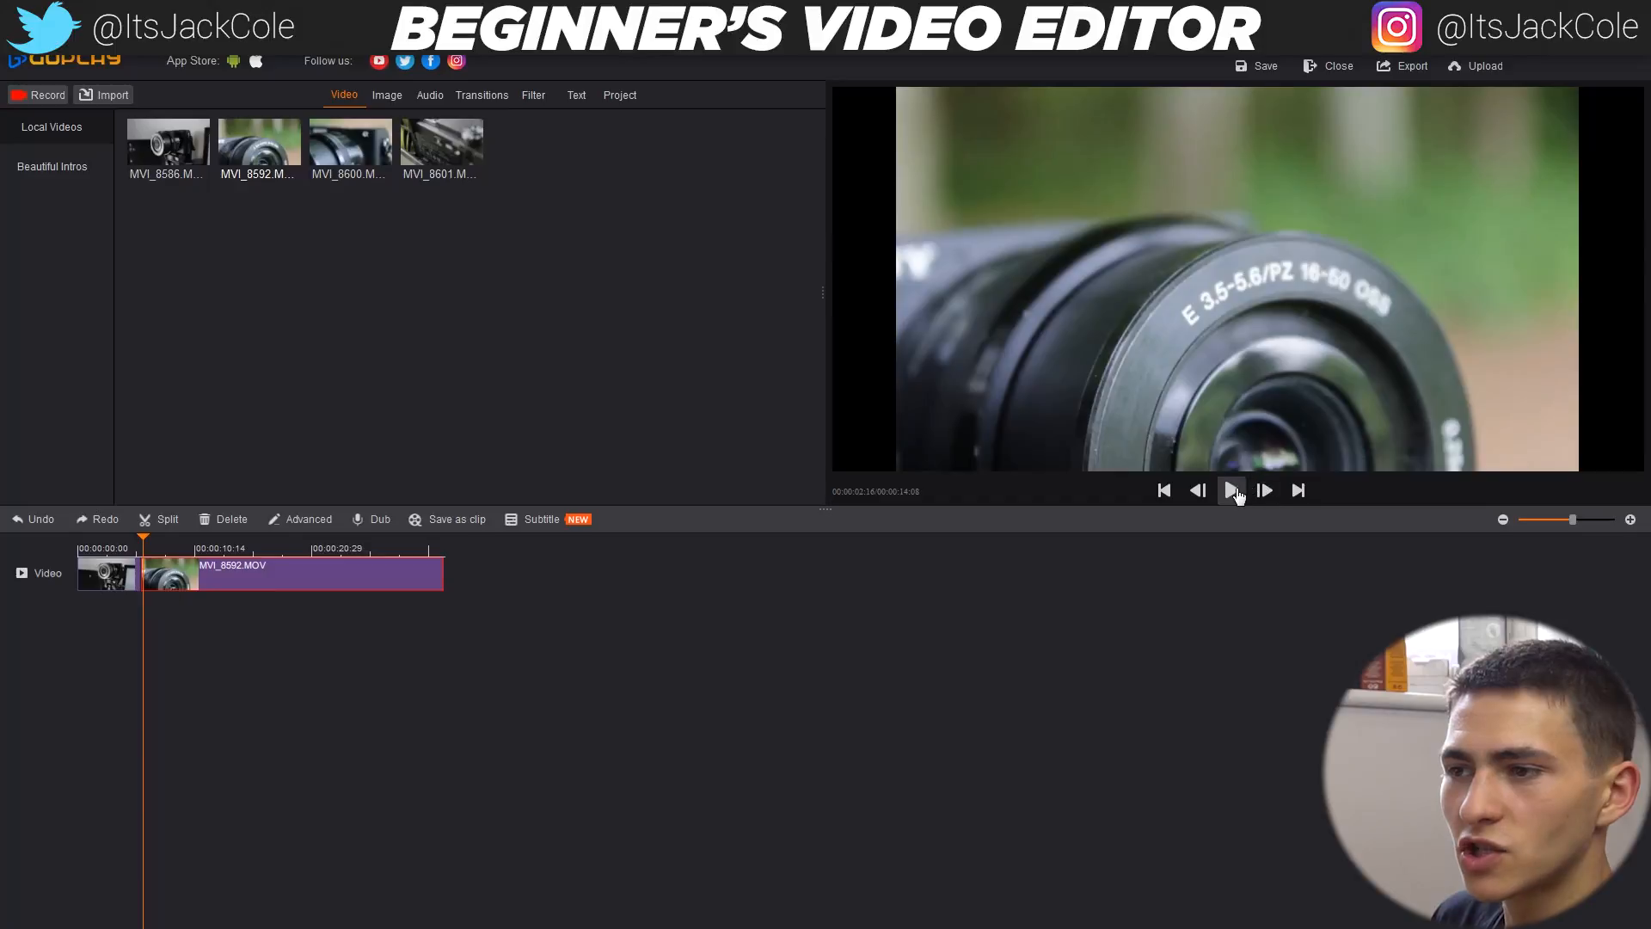
left_click(1232, 491)
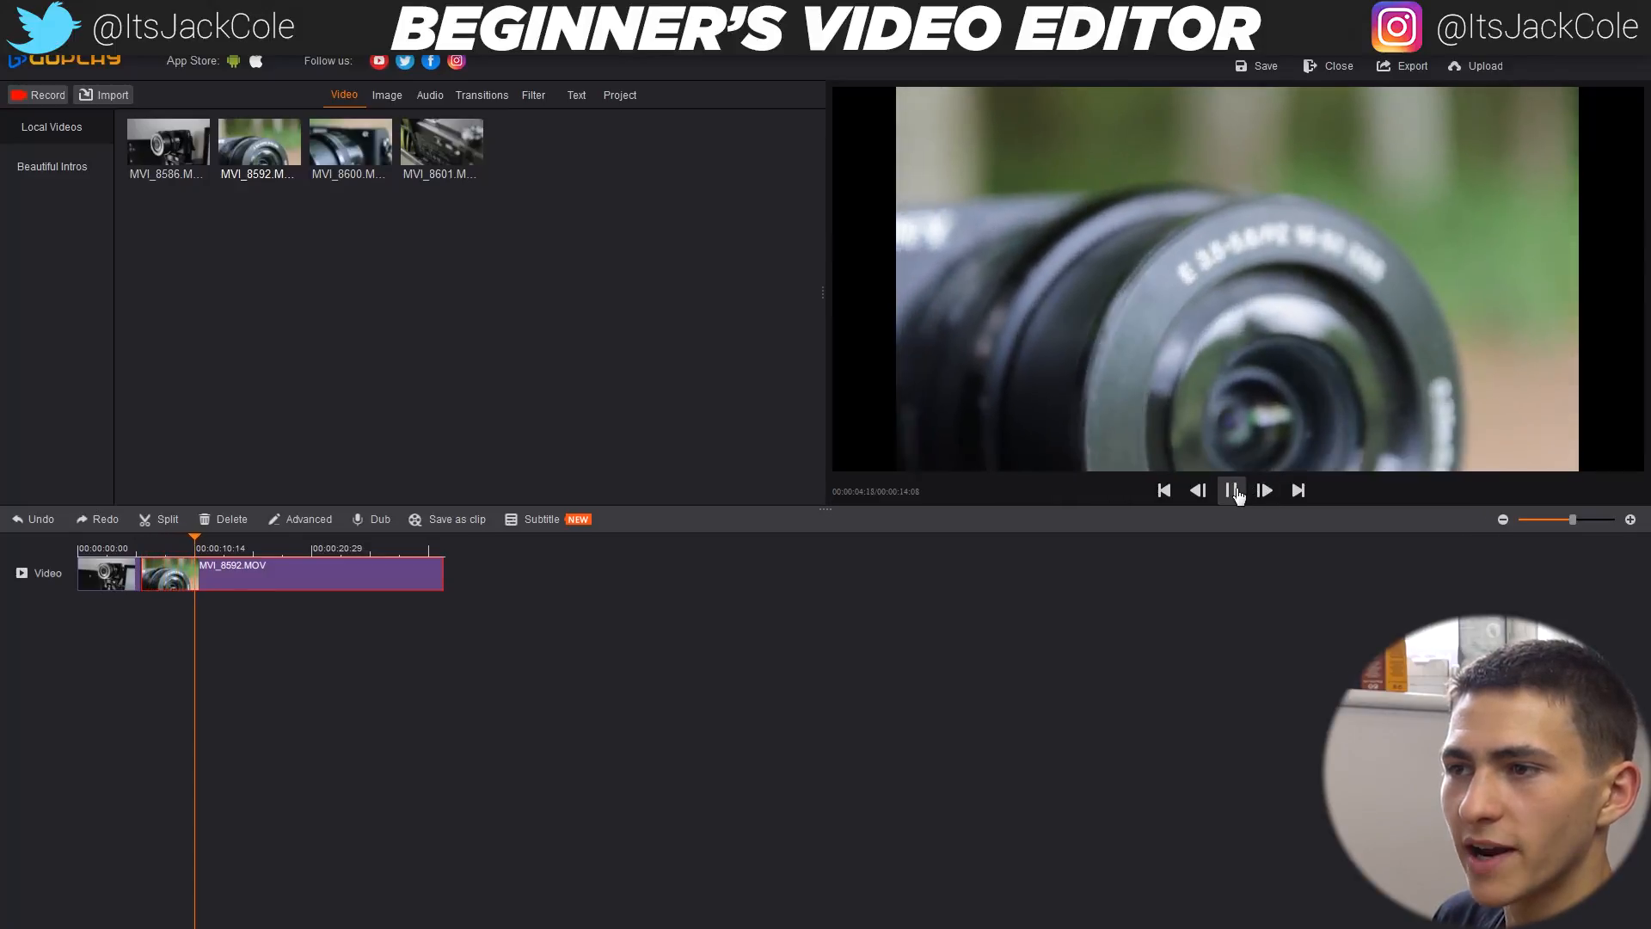
left_click(1234, 492)
left_click(161, 521)
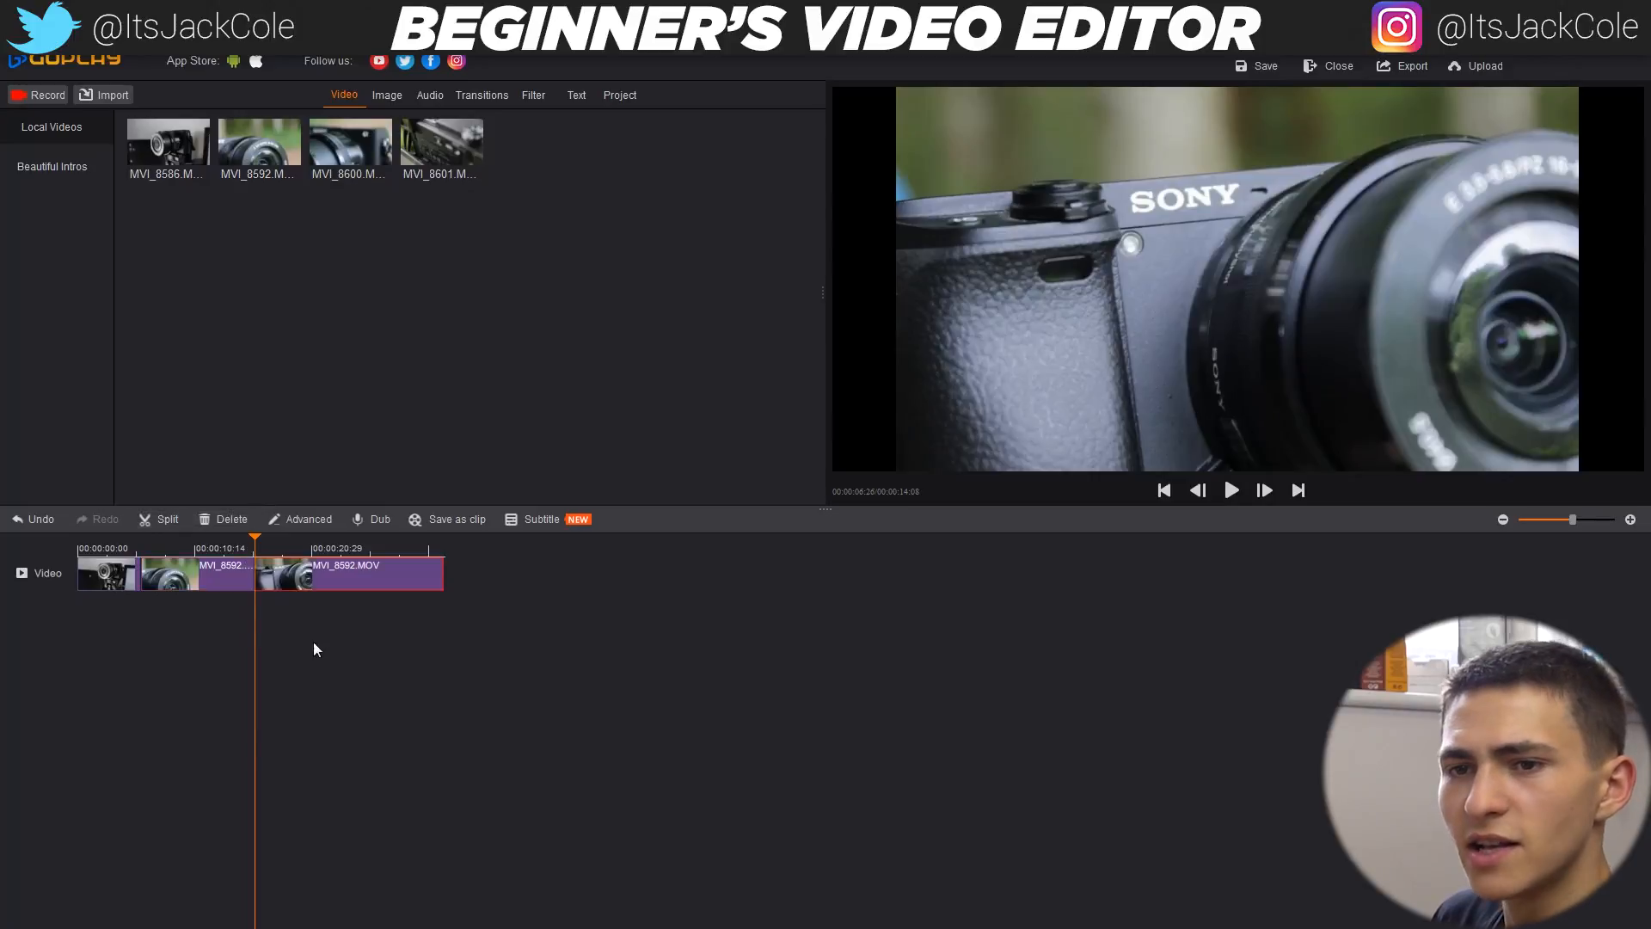
key("Delete")
- Preview the remaining MVI_8592 clip, split it at about 00:00:06:03 and delete the part after the cut
key("space")
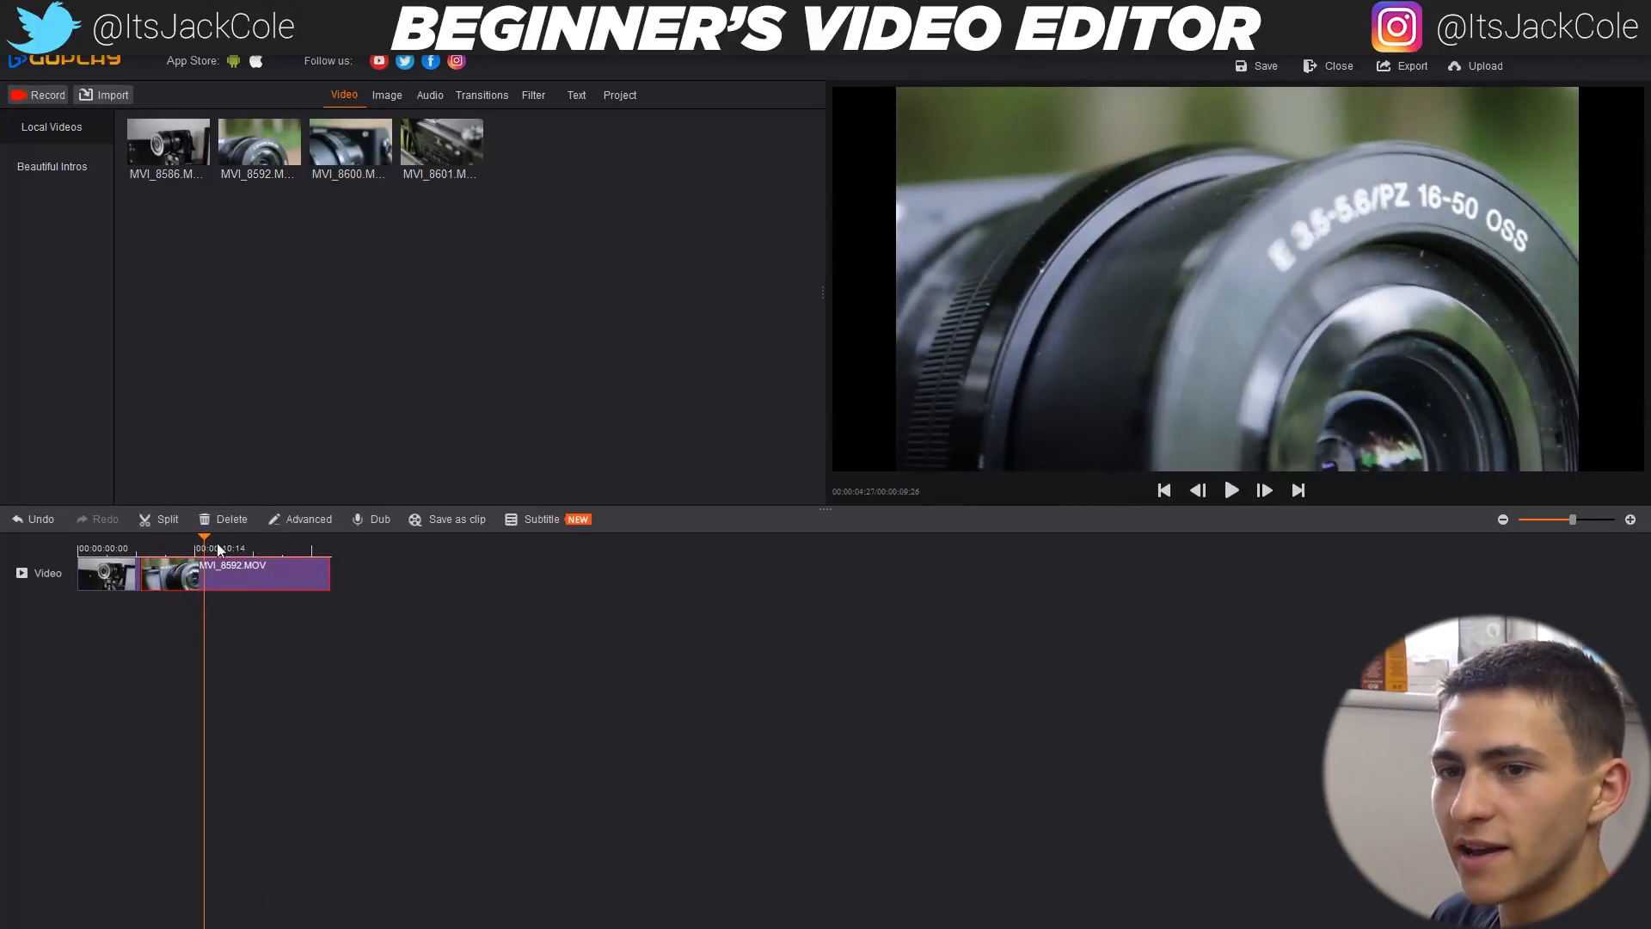
key("space")
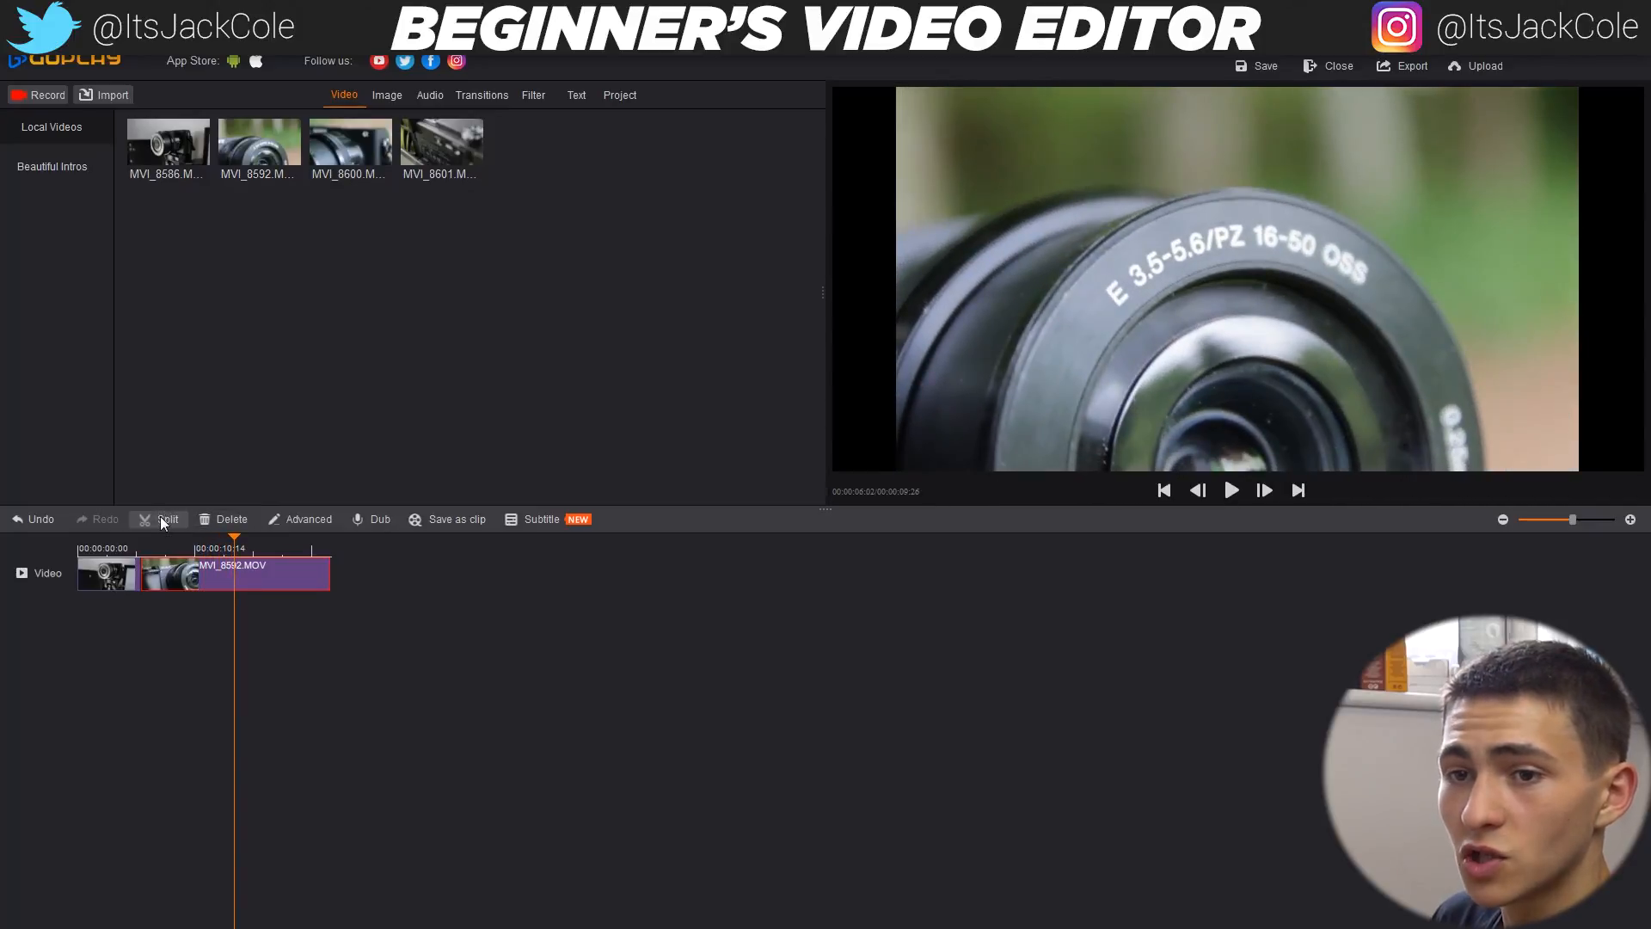
left_click(234, 578)
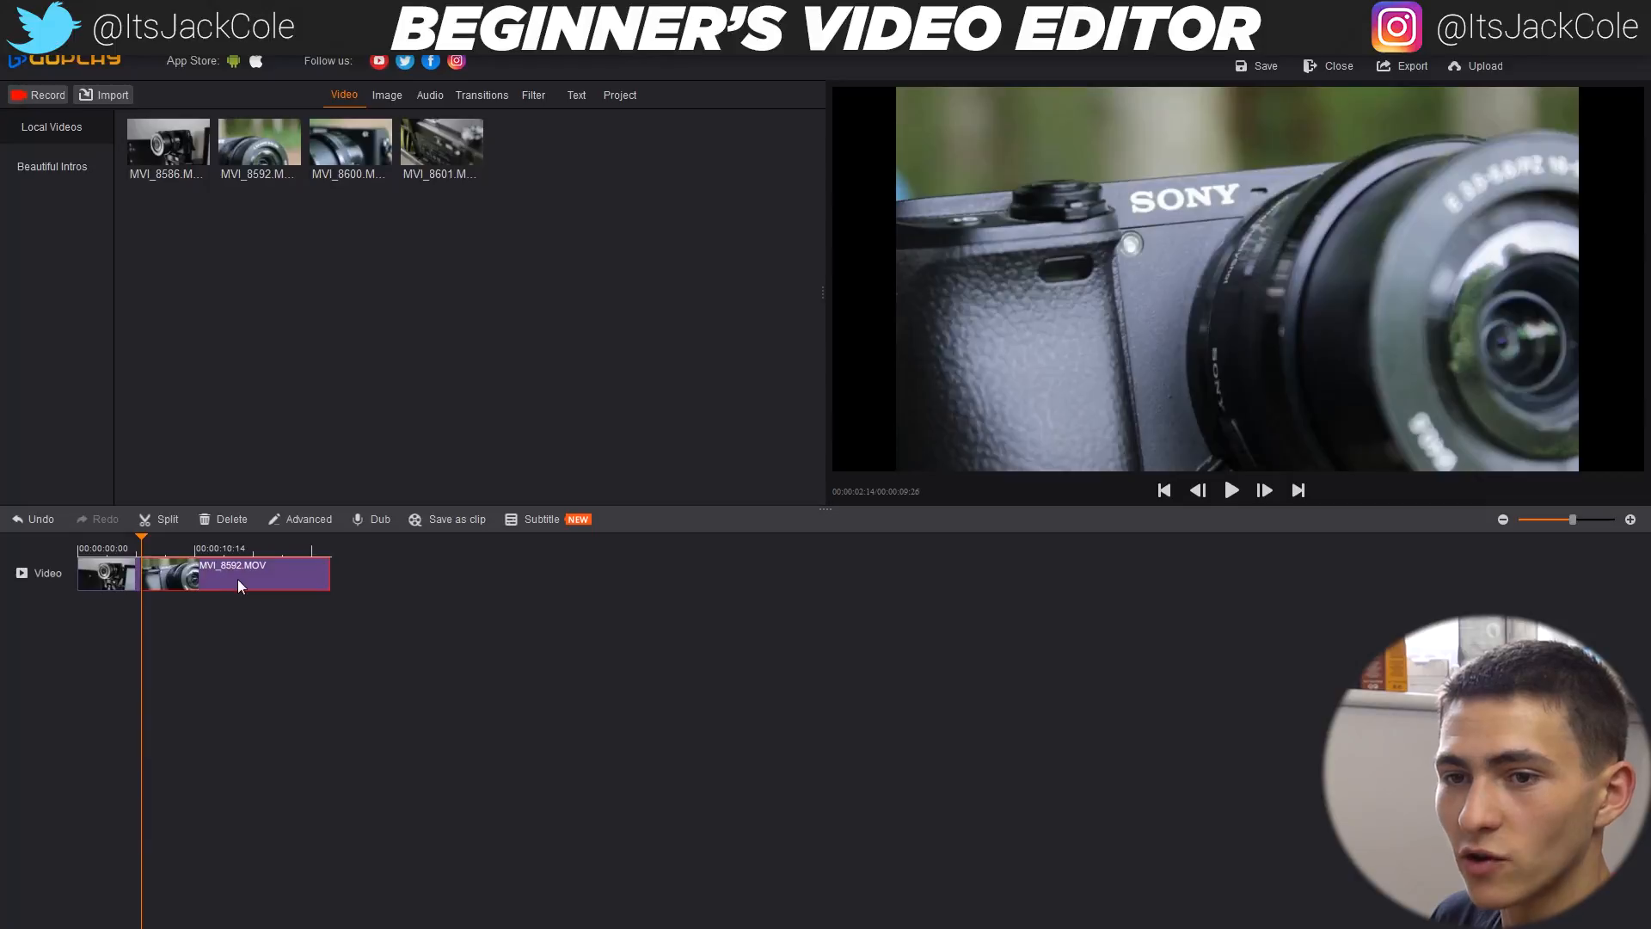
key("space")
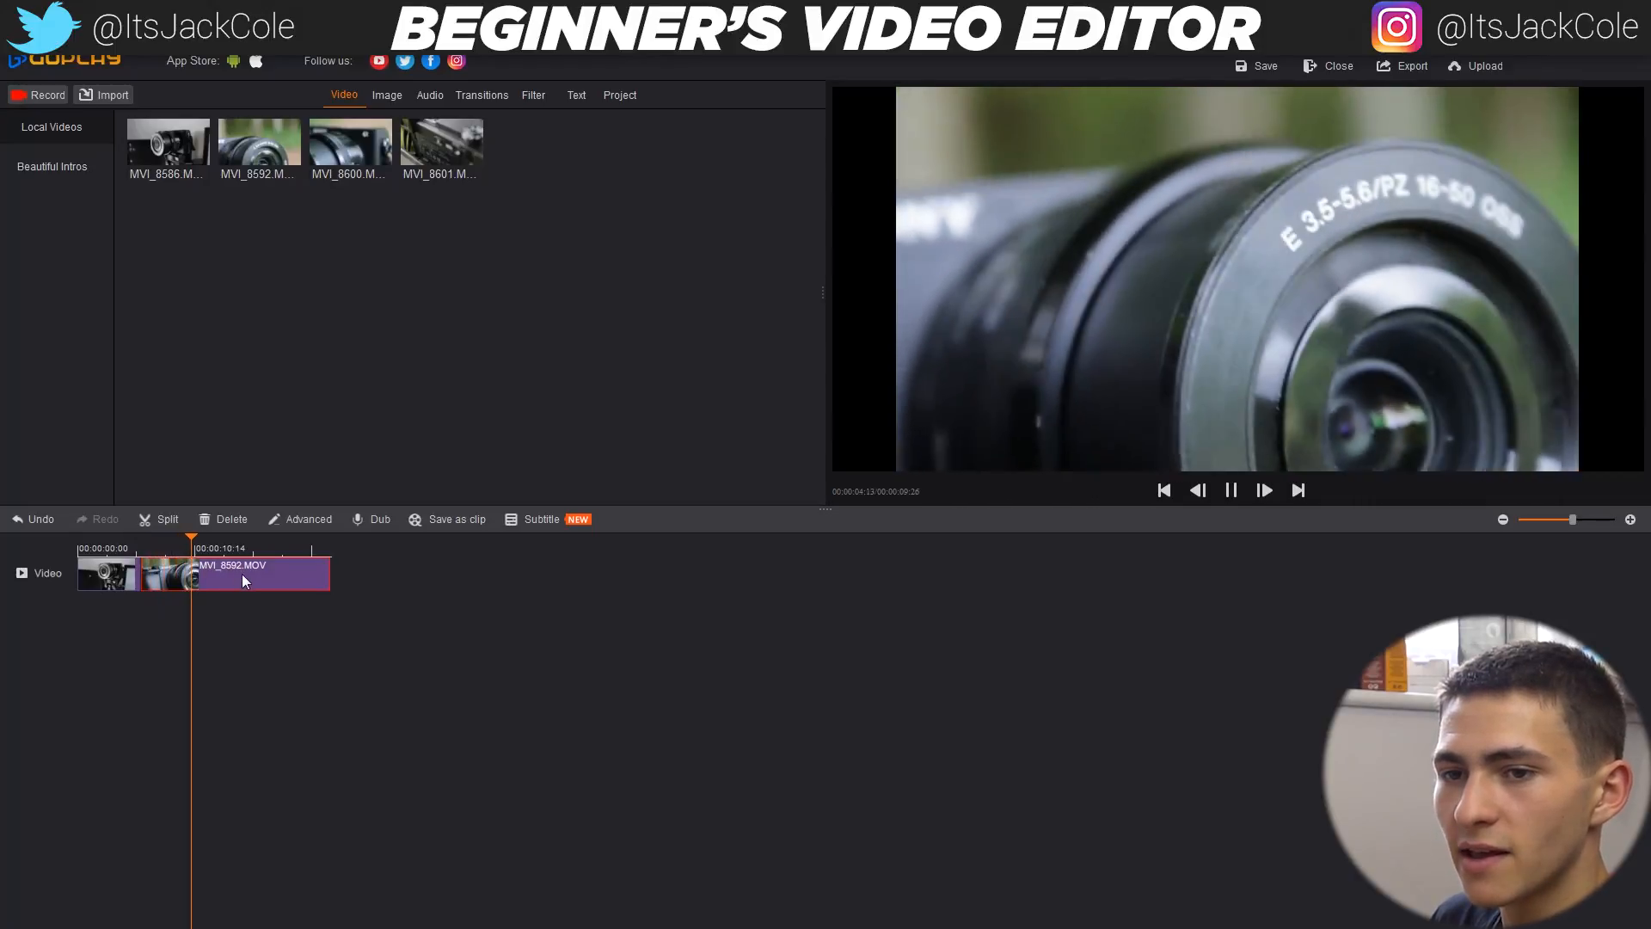
key("space")
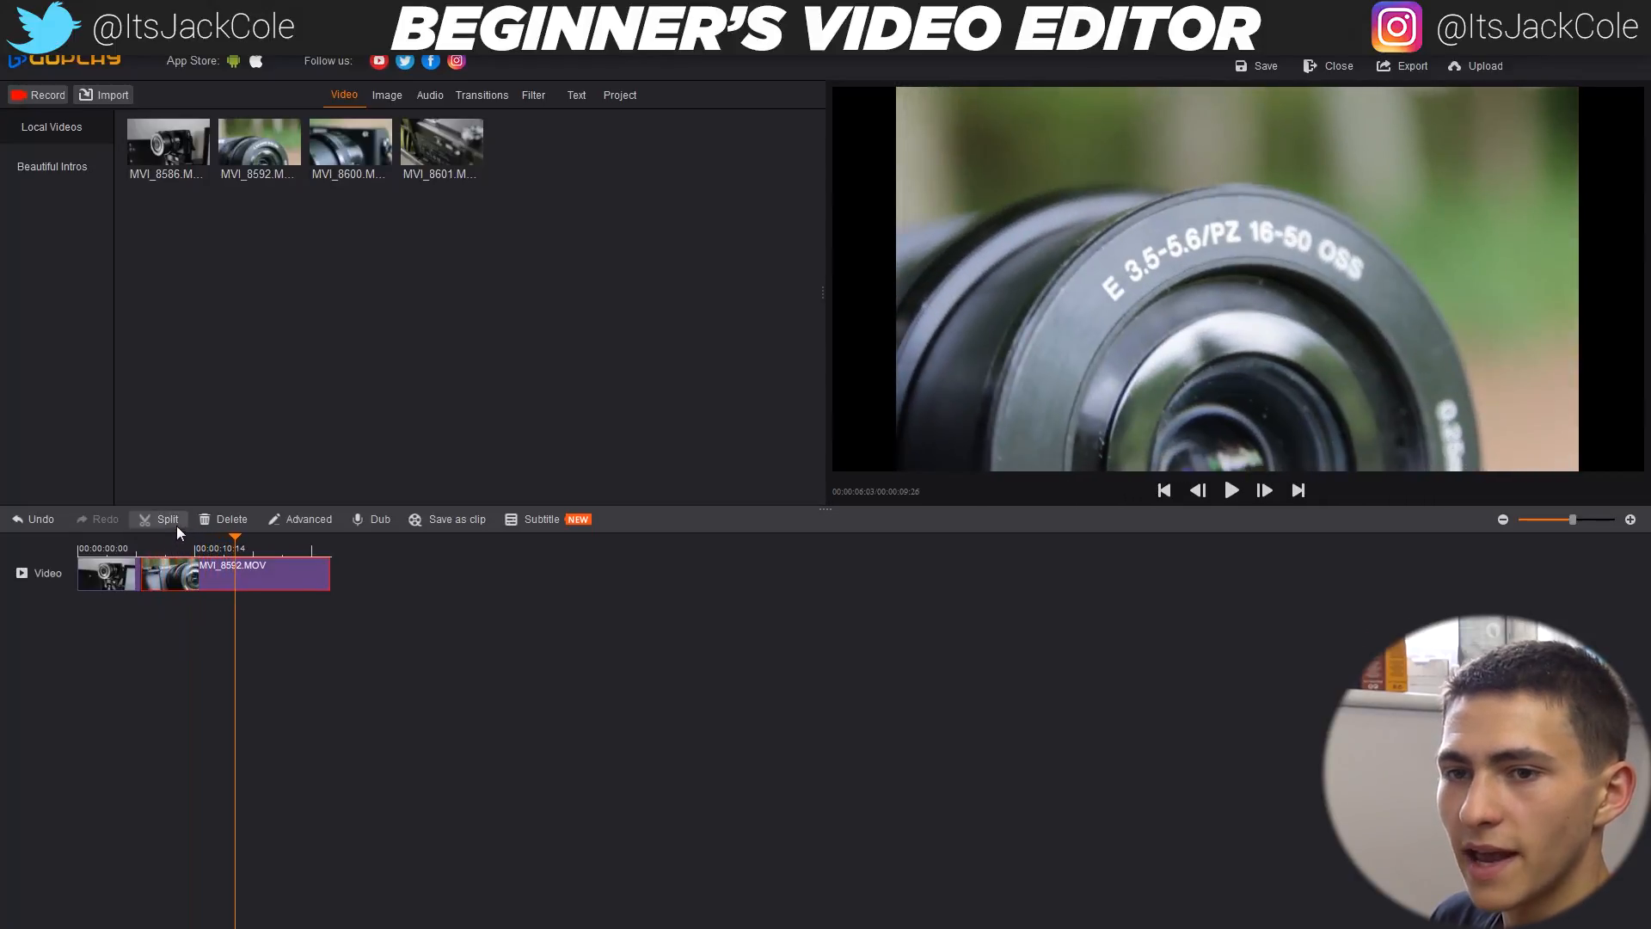
left_click(167, 523)
key("Delete")
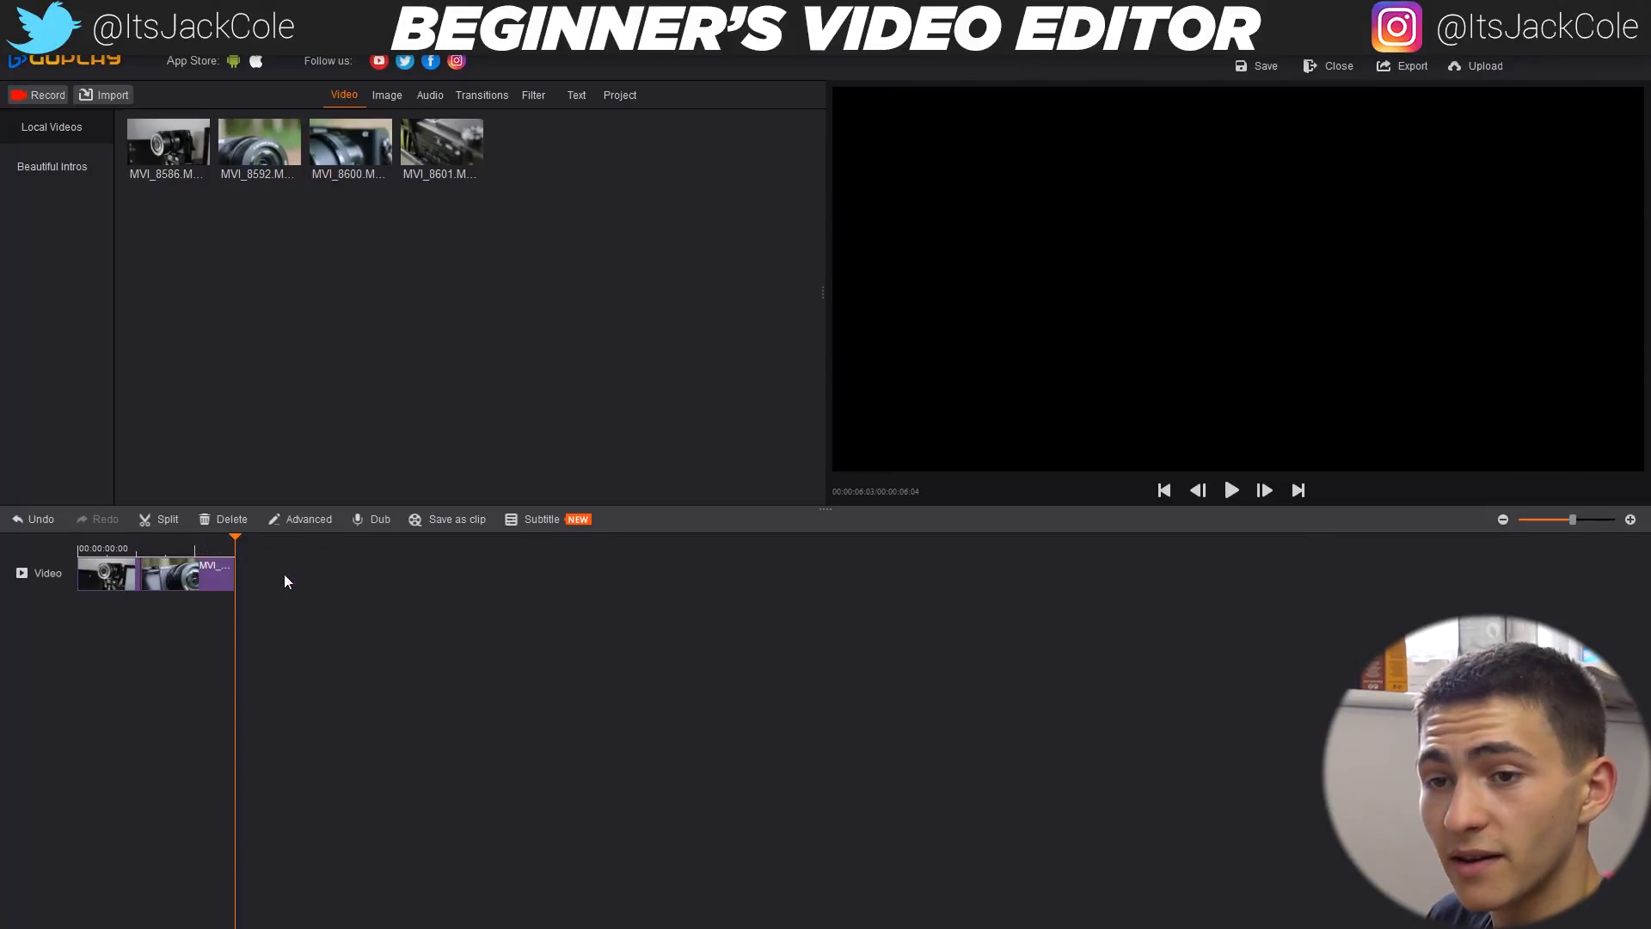
- Place MVI_8600 directly after the trimmed MVI_8592 clip on the video track and play it
left_click_drag(350, 153, 240, 595)
key("space")
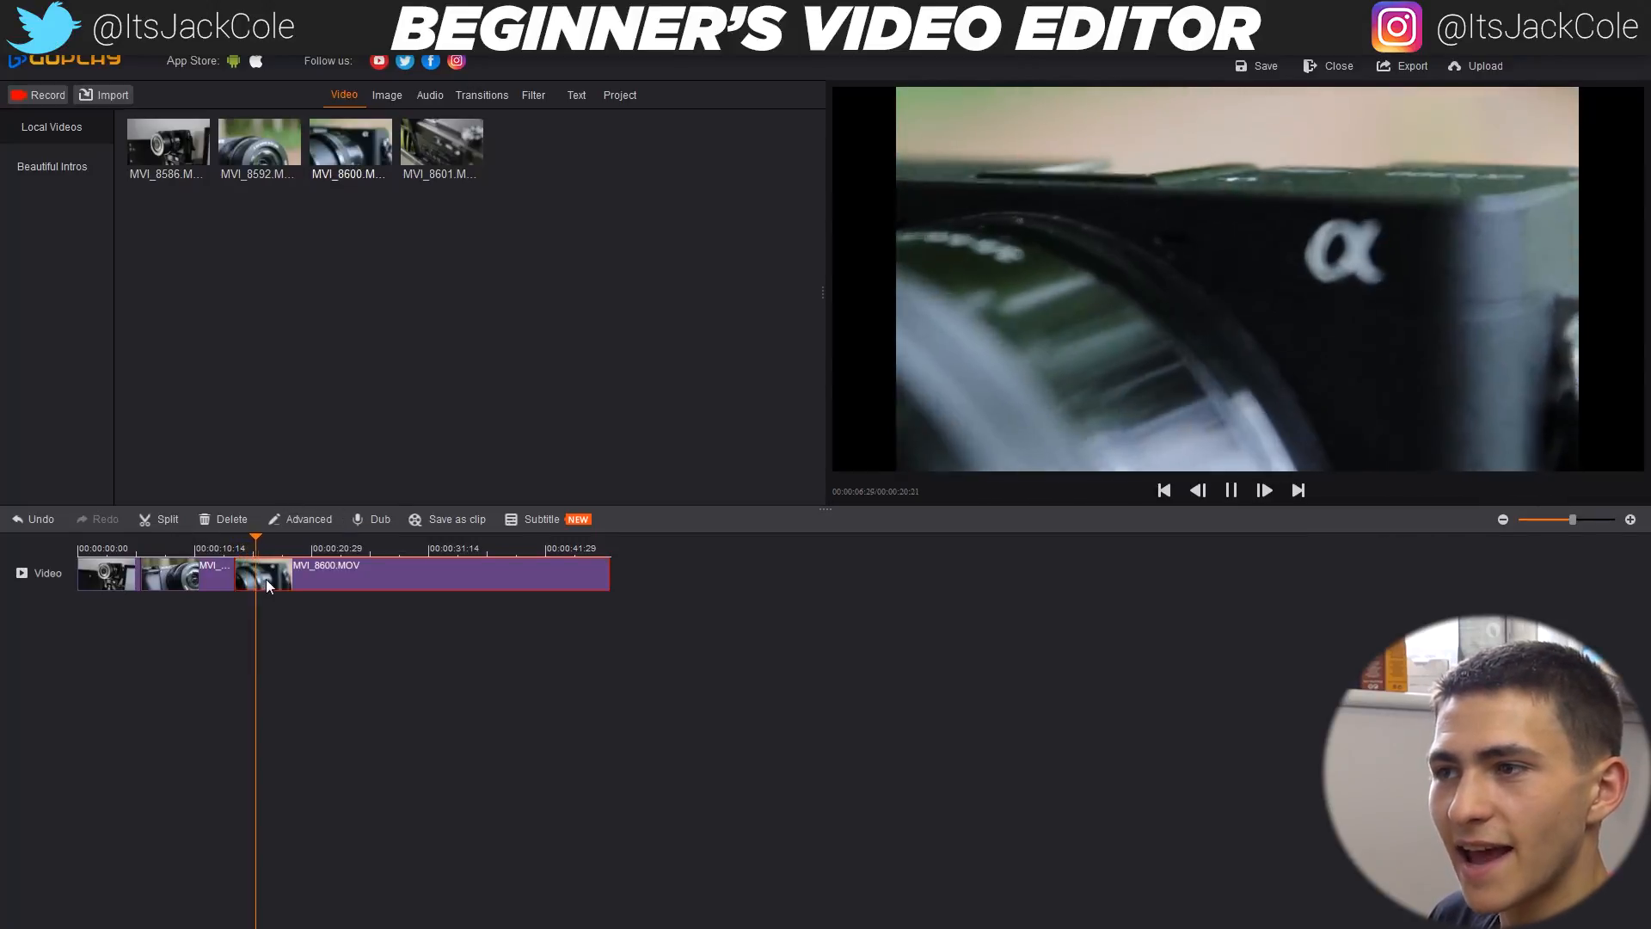
- Split MVI_8600 at about 00:00:08:18, delete the part after the cut, and place MVI_8601 directly behind the remaining clip
key("space")
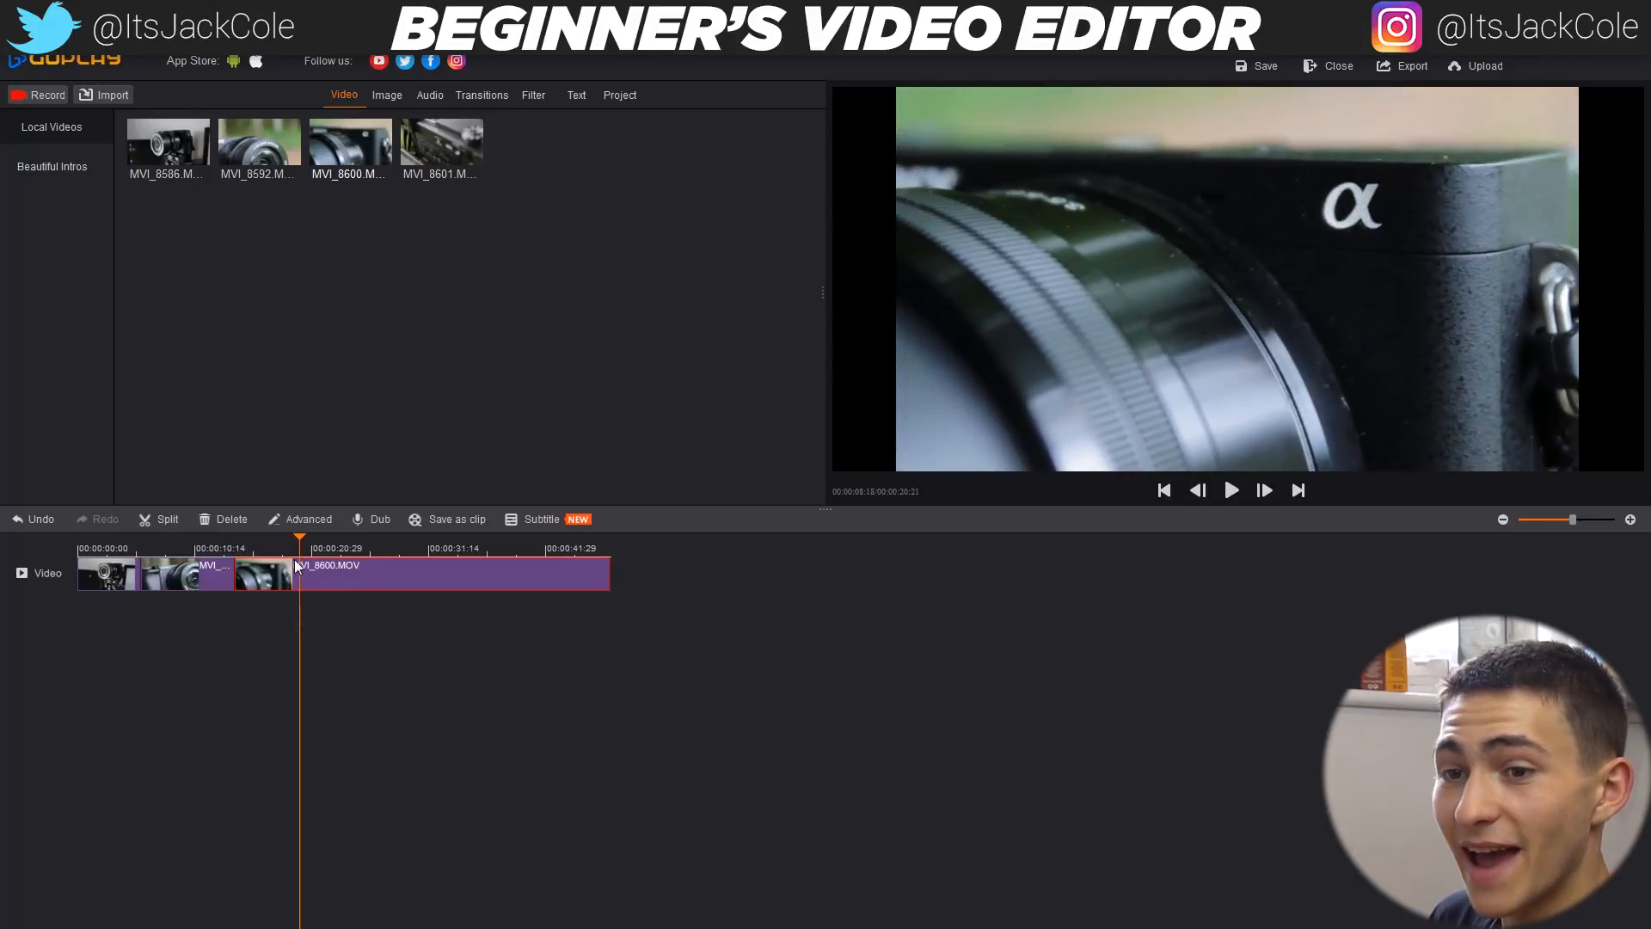
left_click(174, 516)
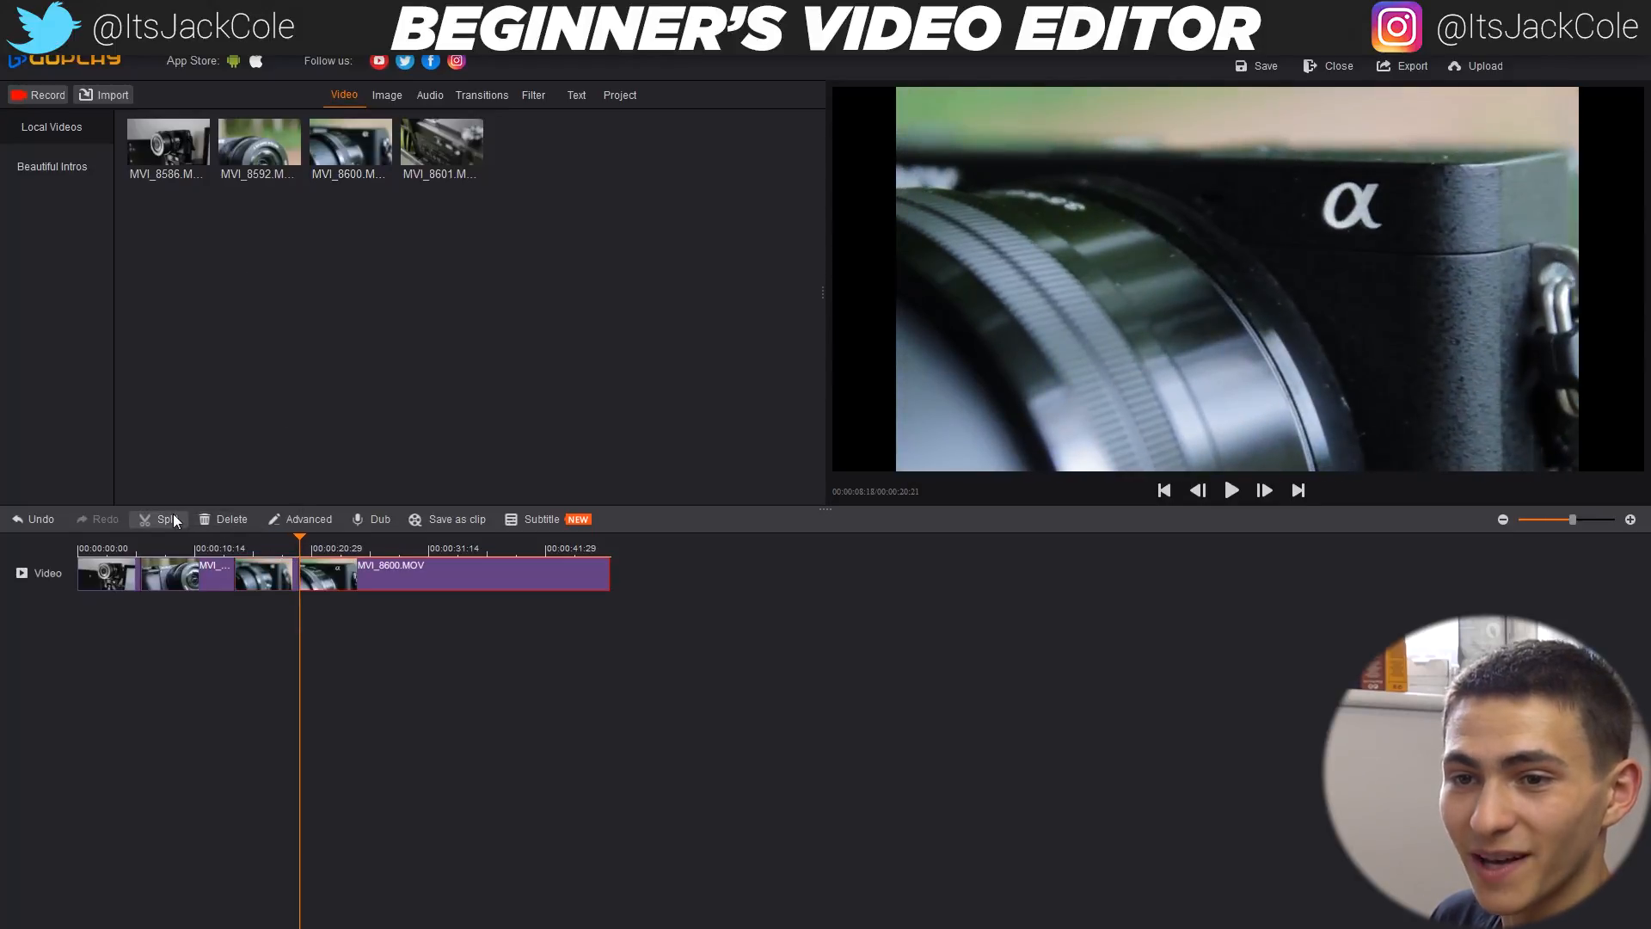
left_click(370, 570)
key("Delete")
left_click_drag(425, 177, 315, 590)
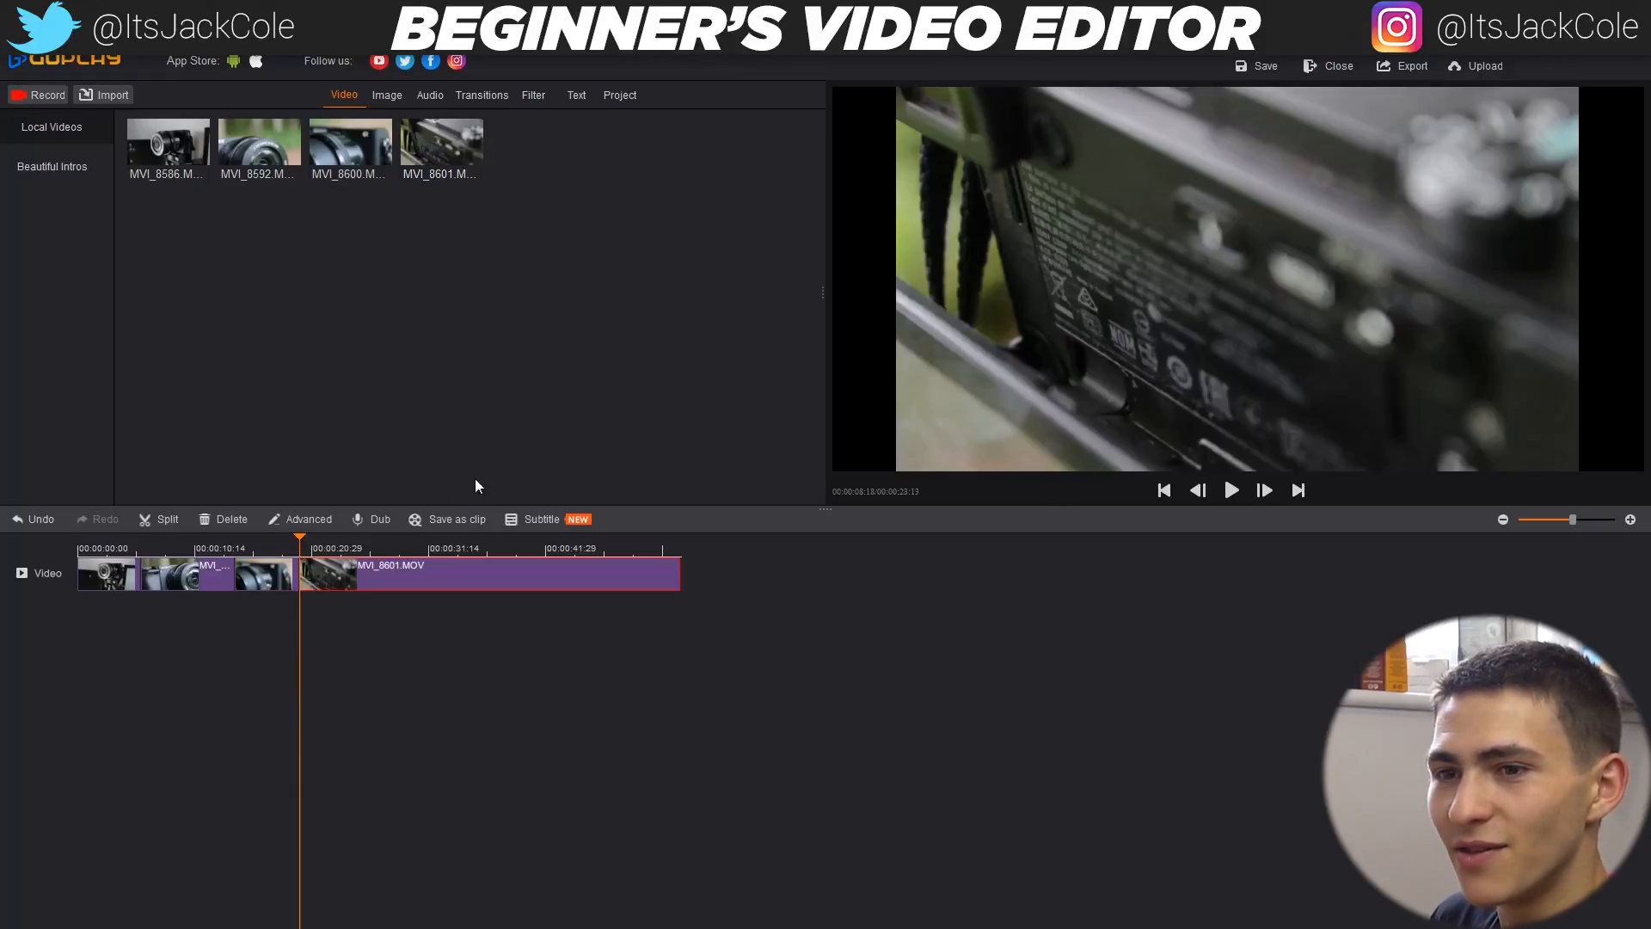
- Try splitting MVI_8601 and removing the part before the cut, play it back, and undo the edit
left_click_drag(339, 535, 405, 572)
left_click(172, 520)
left_click(362, 578)
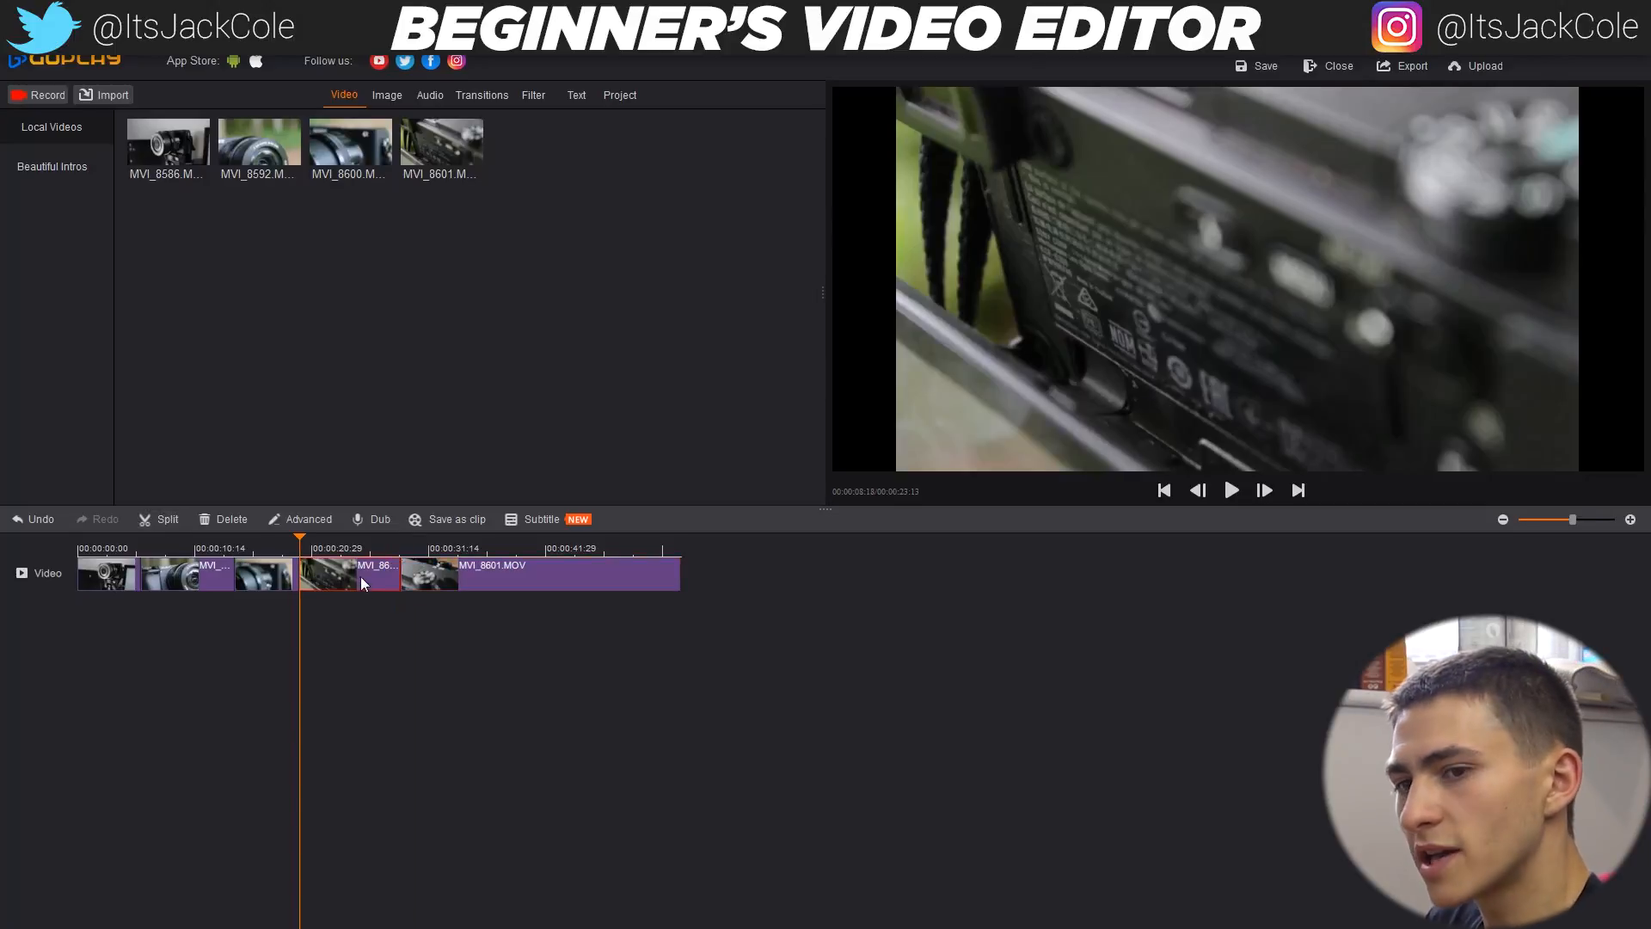
key("Delete")
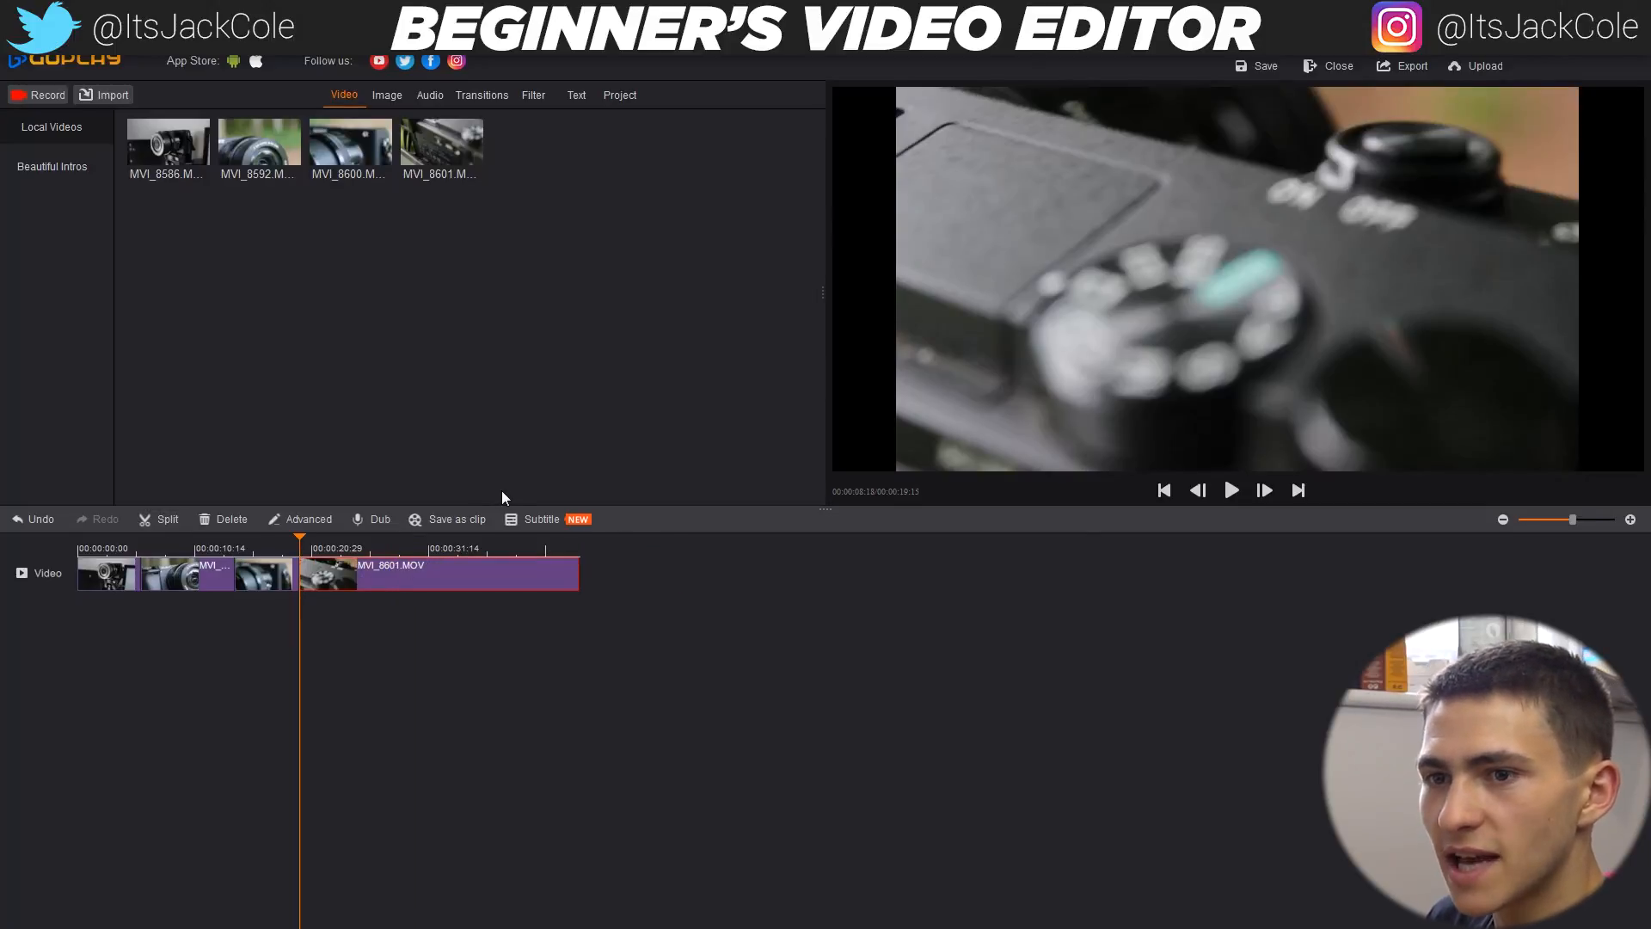
key("space")
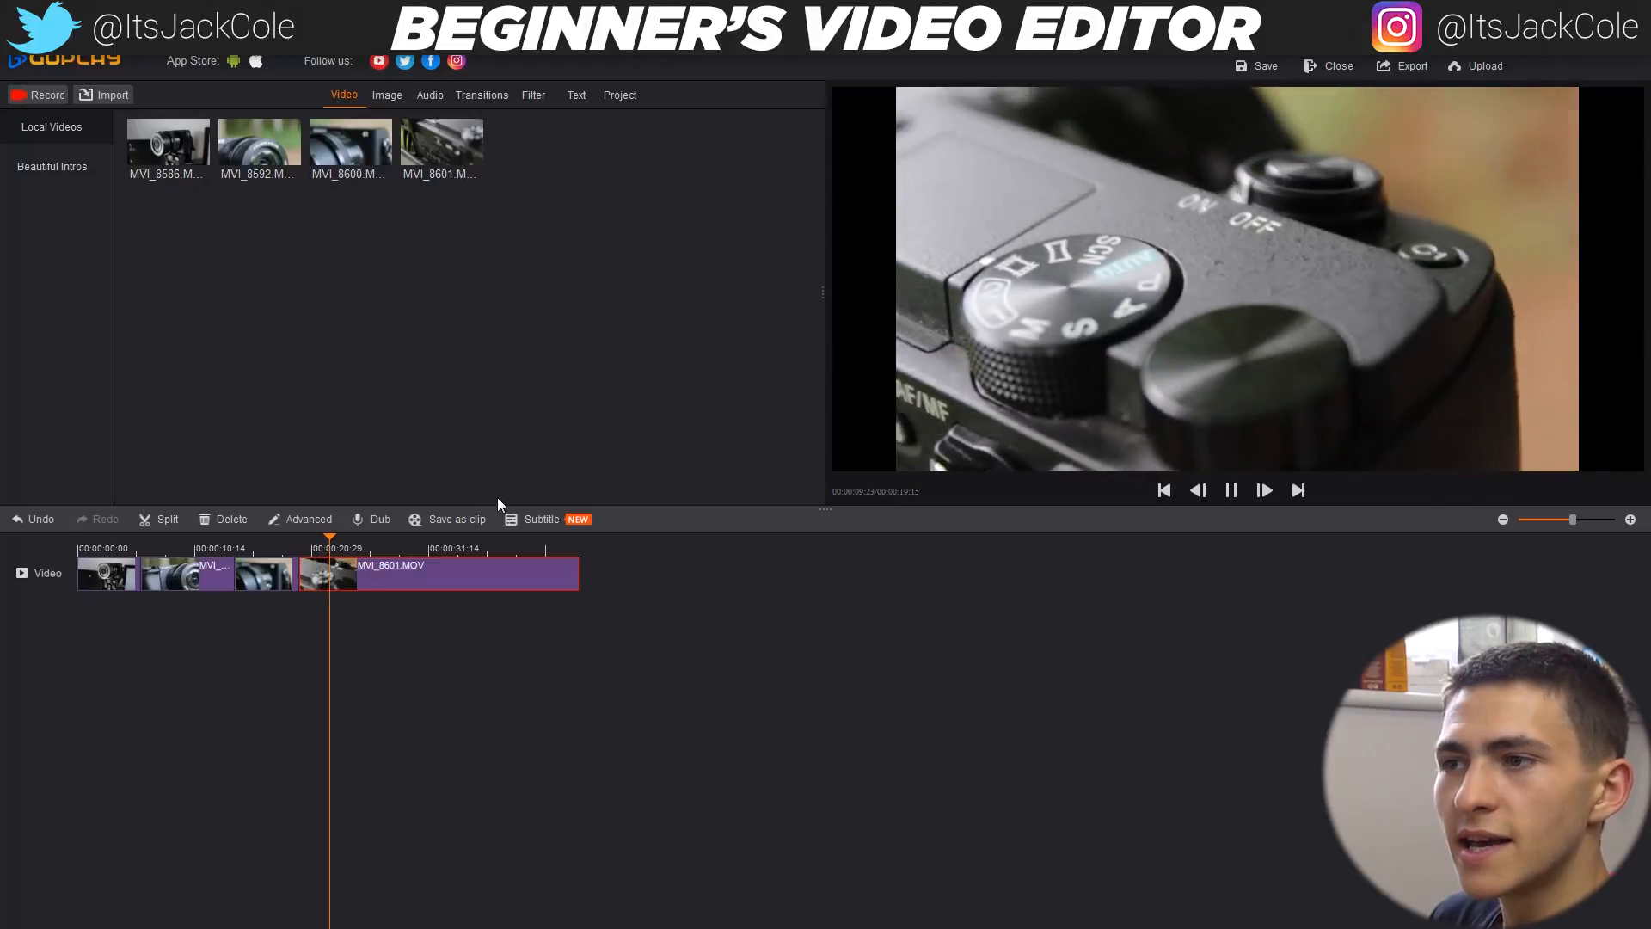
key("space")
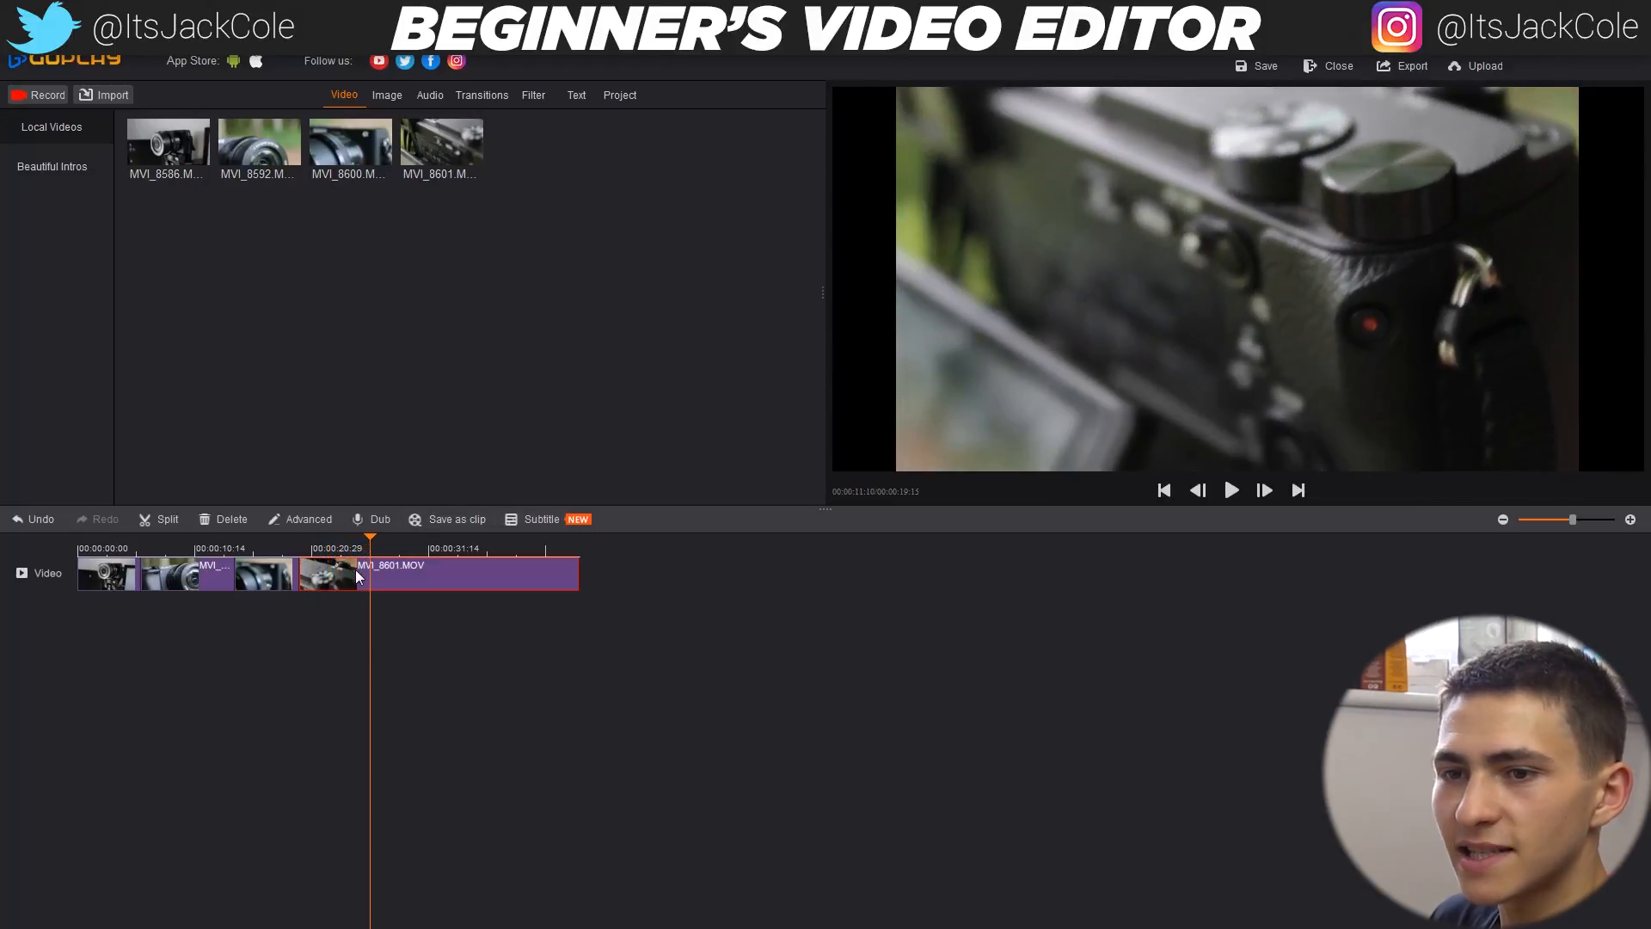
key("ctrl+z")
key("ctrl+z")
- Split MVI_8601 at about 00:00:10:18 and delete the part before the cut
left_click_drag(372, 536, 350, 549)
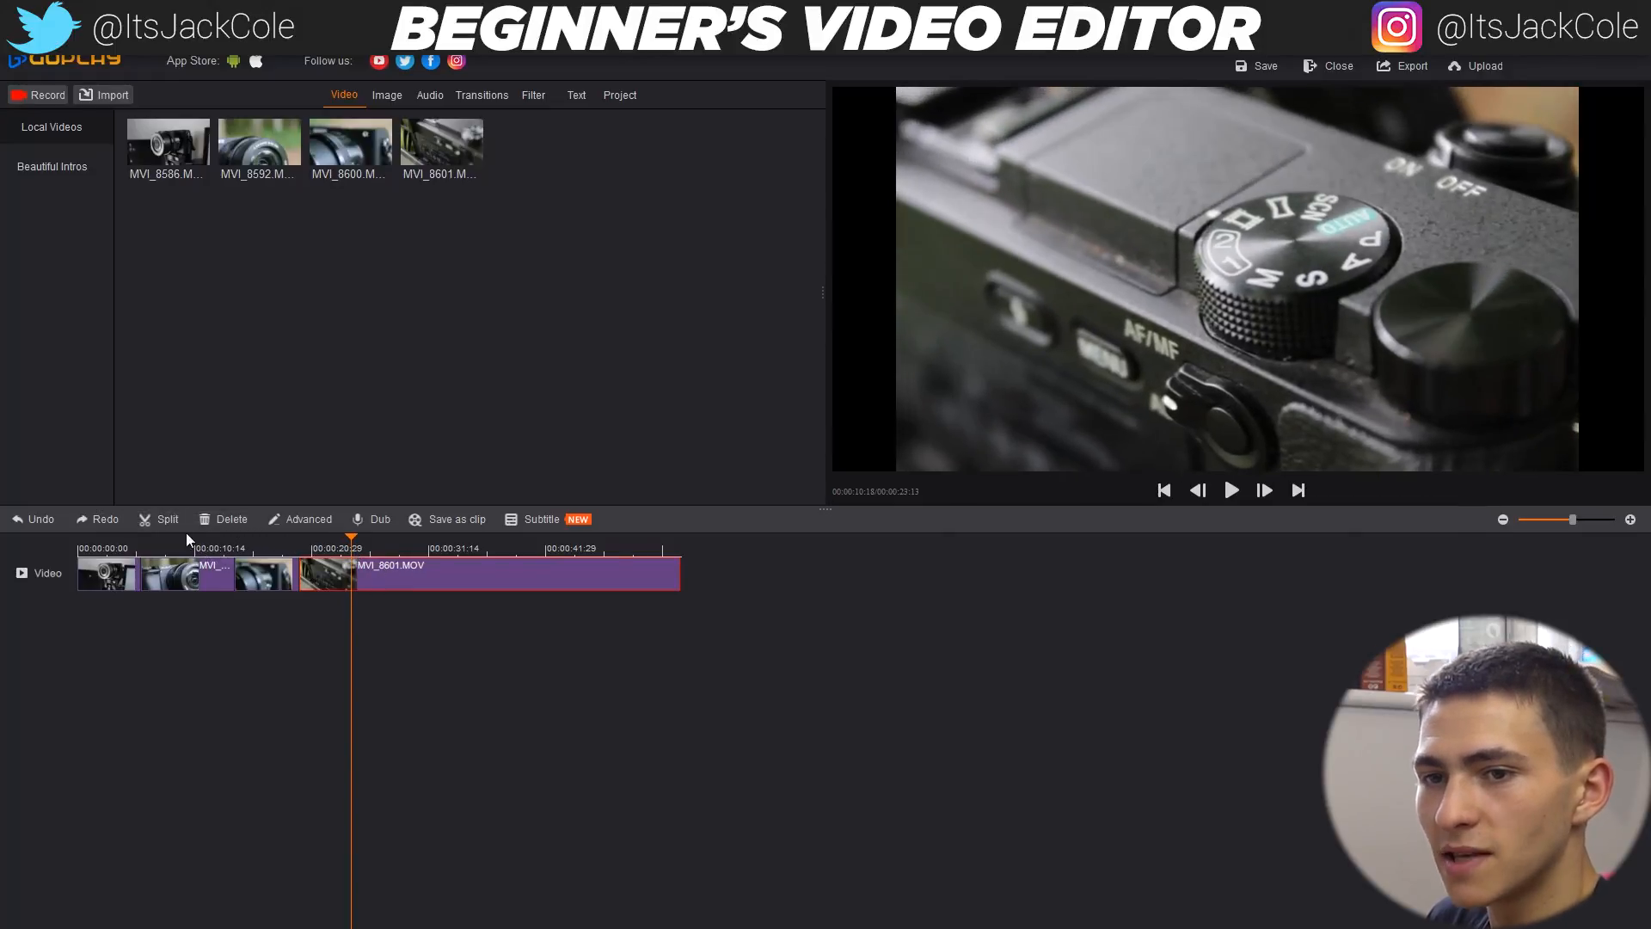
left_click(156, 520)
key("Delete")
- Preview the remaining MVI_8601 clip, split it at about 00:00:12:13 and delete the part after the cut
key("space")
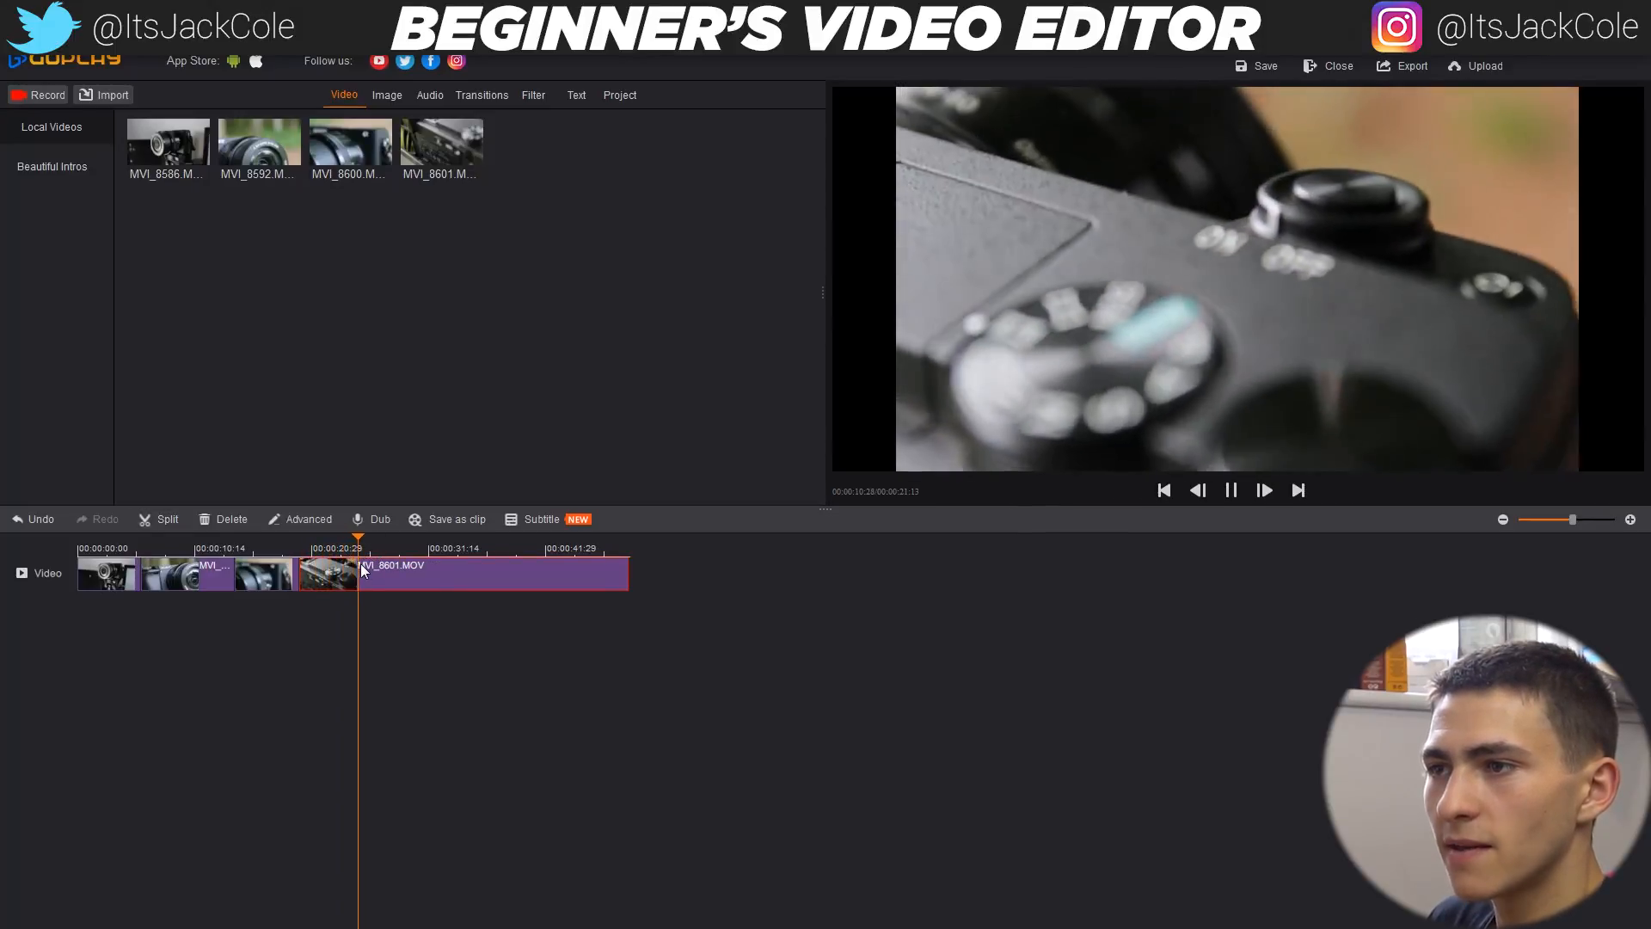
key("space")
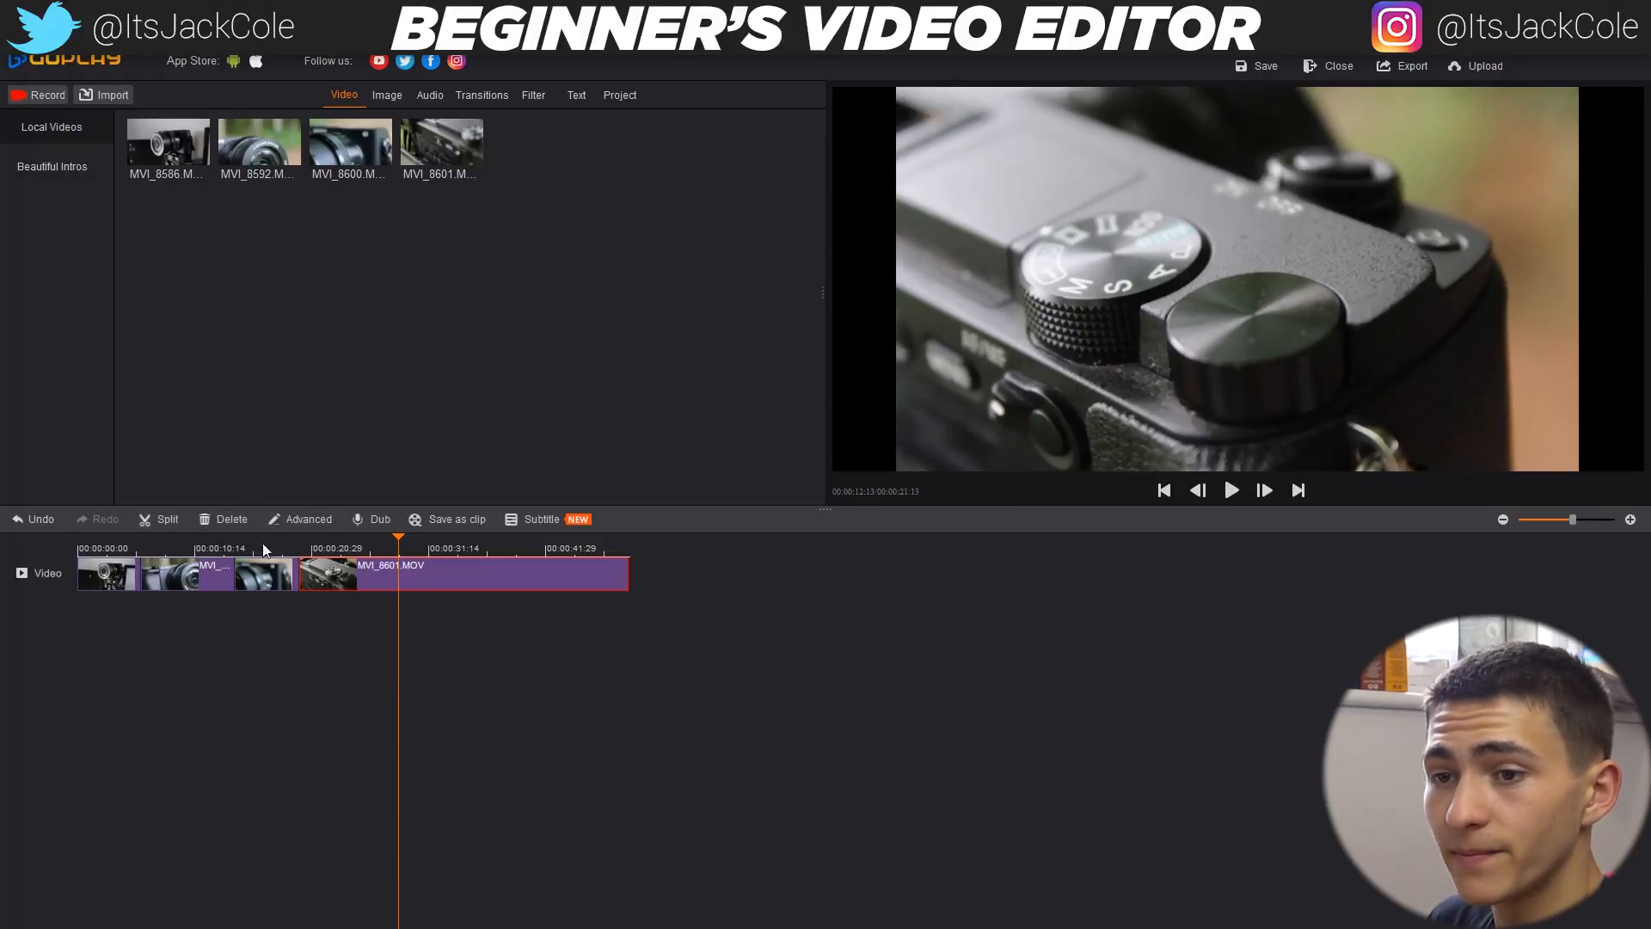
left_click(178, 513)
left_click(452, 578)
key("Delete")
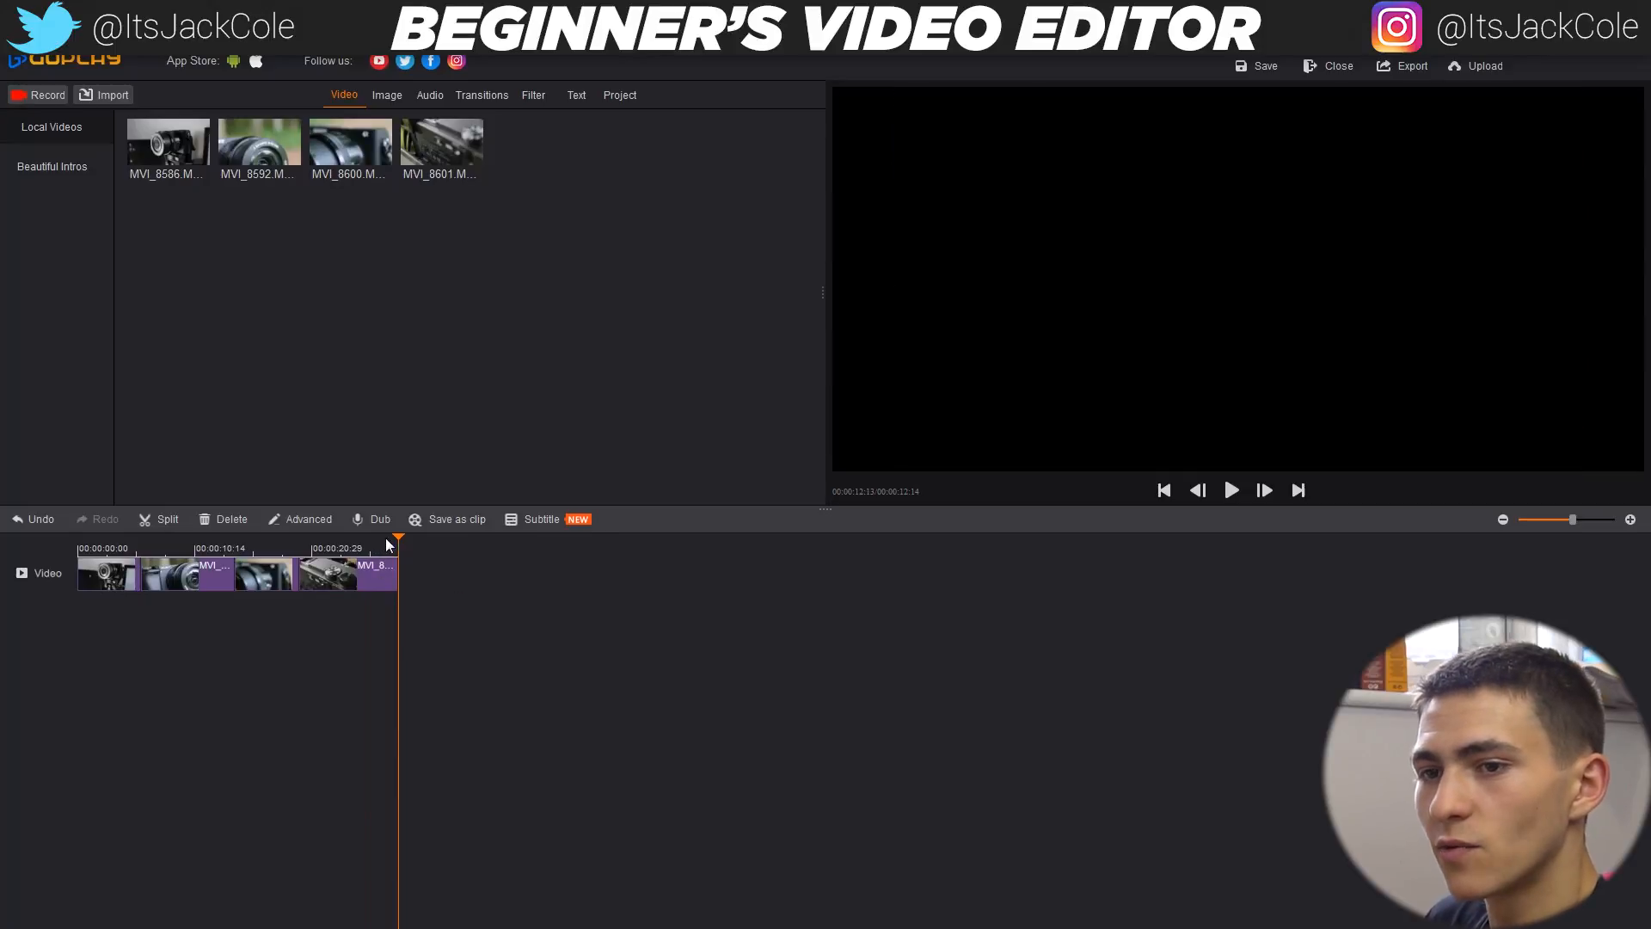
- Play the assembled sequence from the start and check the cuts between the four clips
left_click_drag(399, 535, 79, 535)
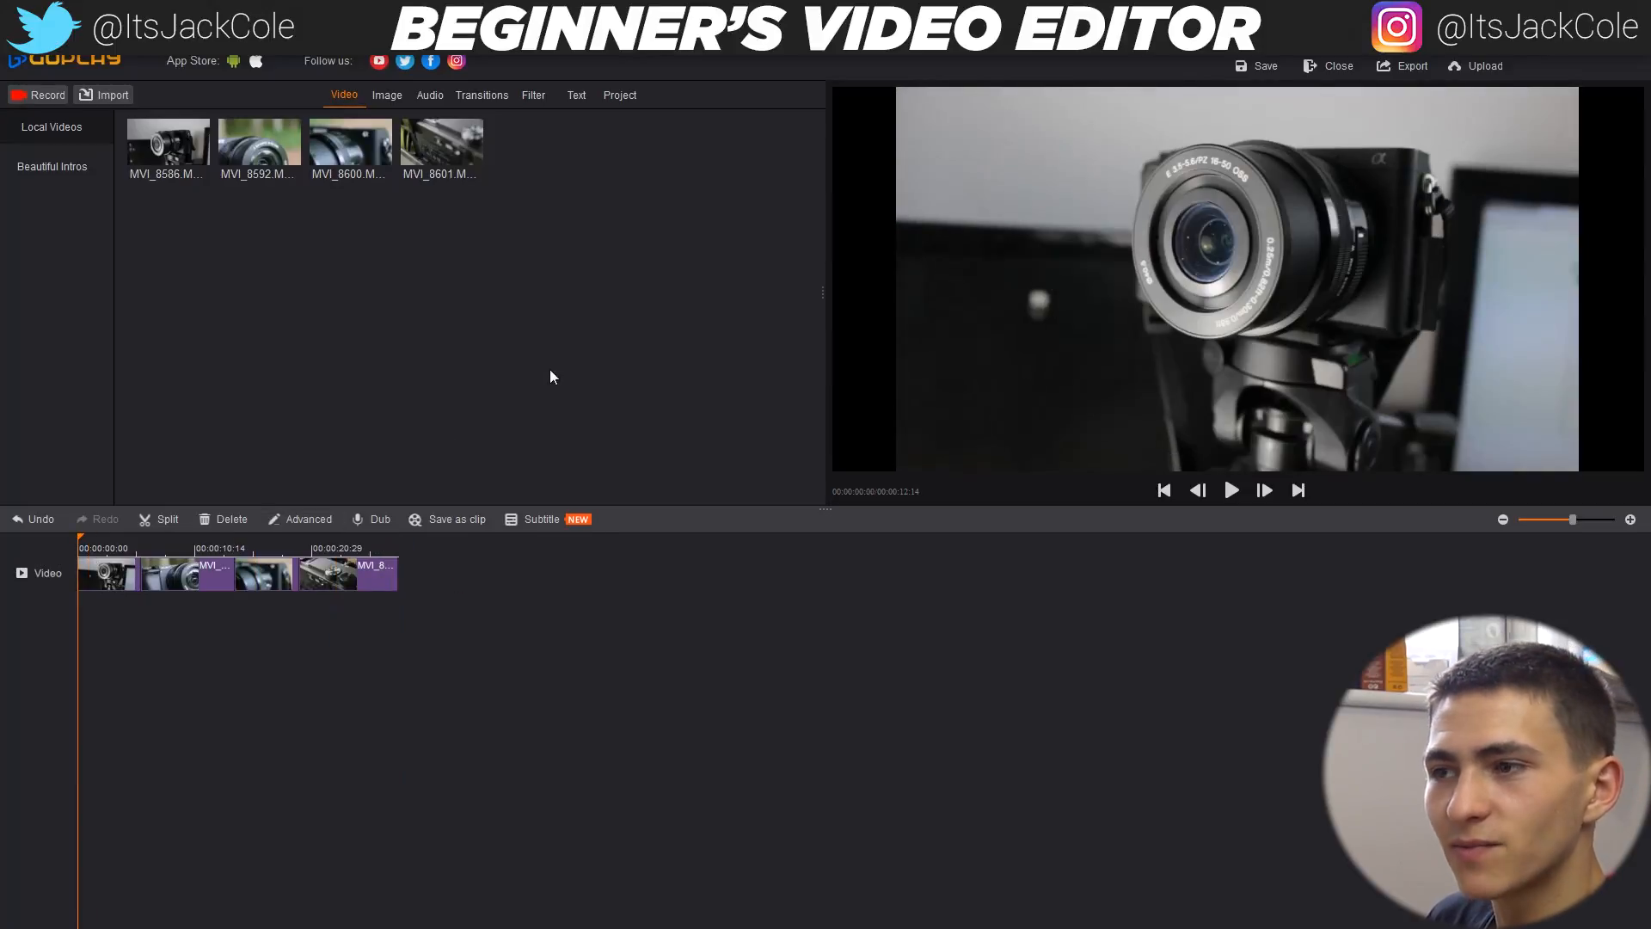
key("space")
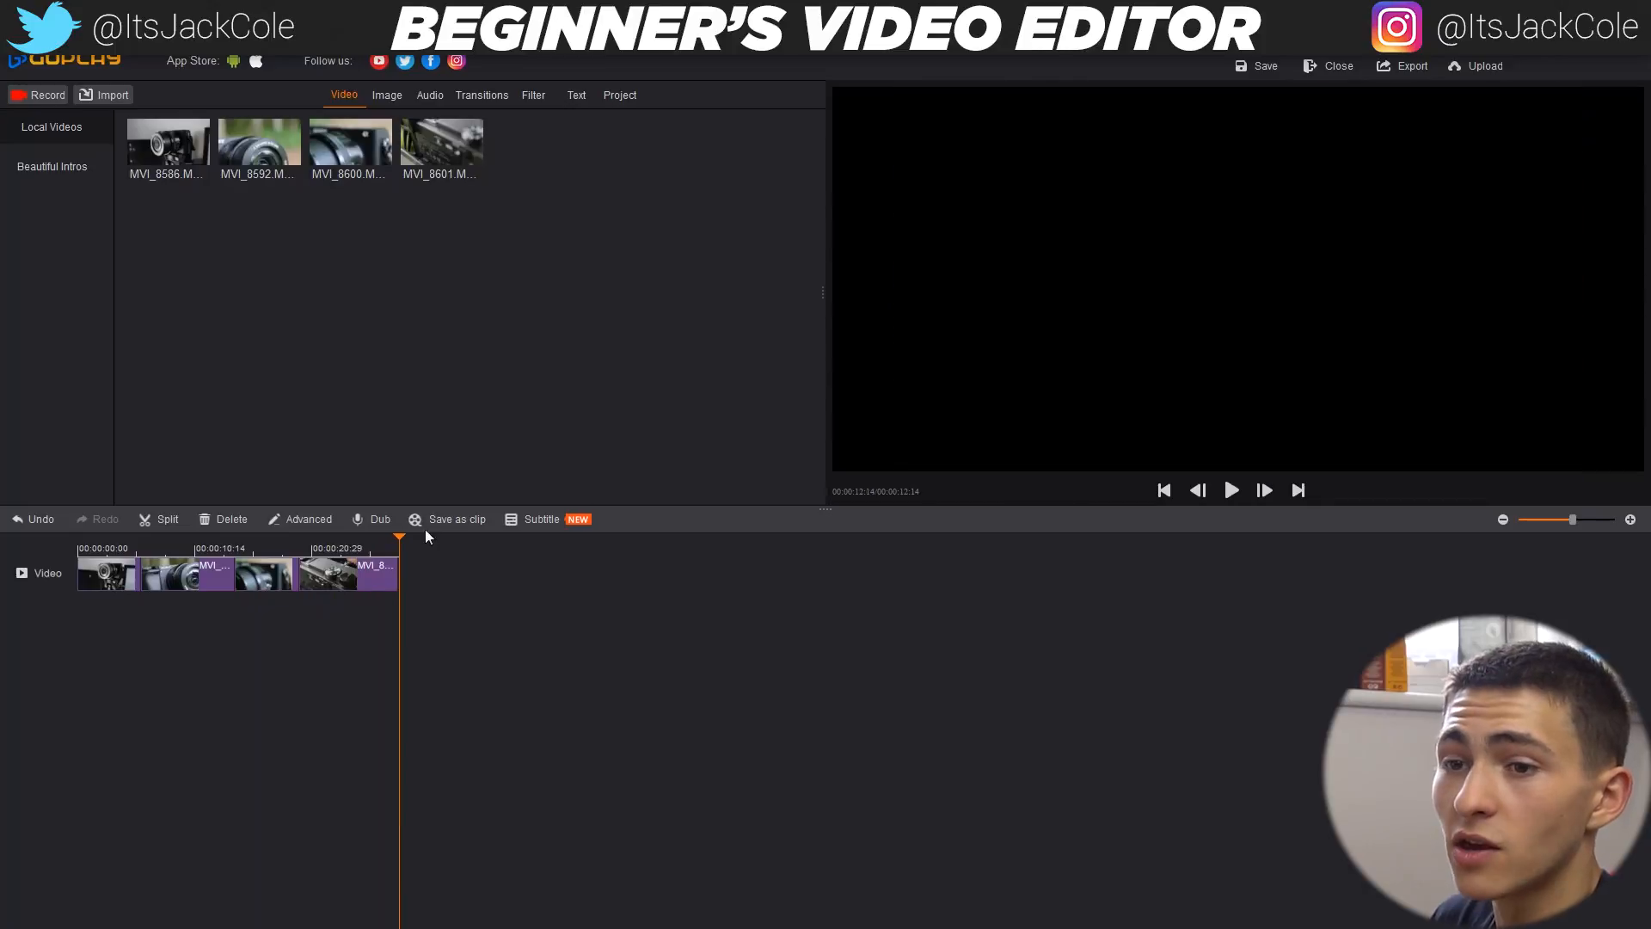
left_click_drag(400, 535, 102, 534)
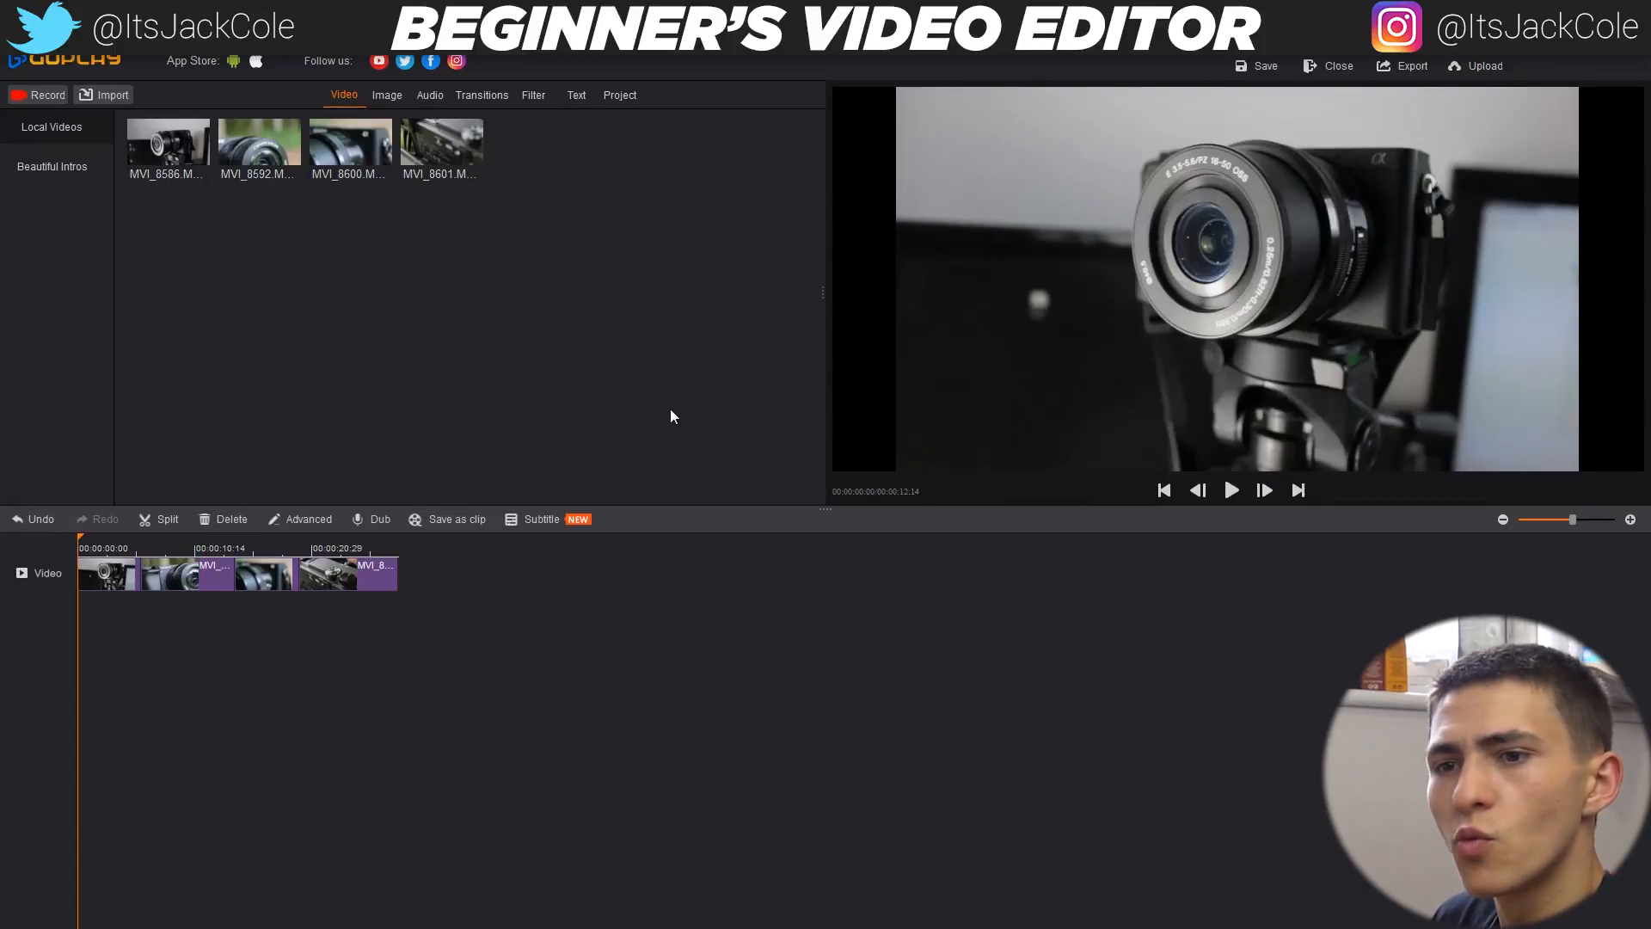
left_click(349, 547)
left_click_drag(358, 538, 415, 542)
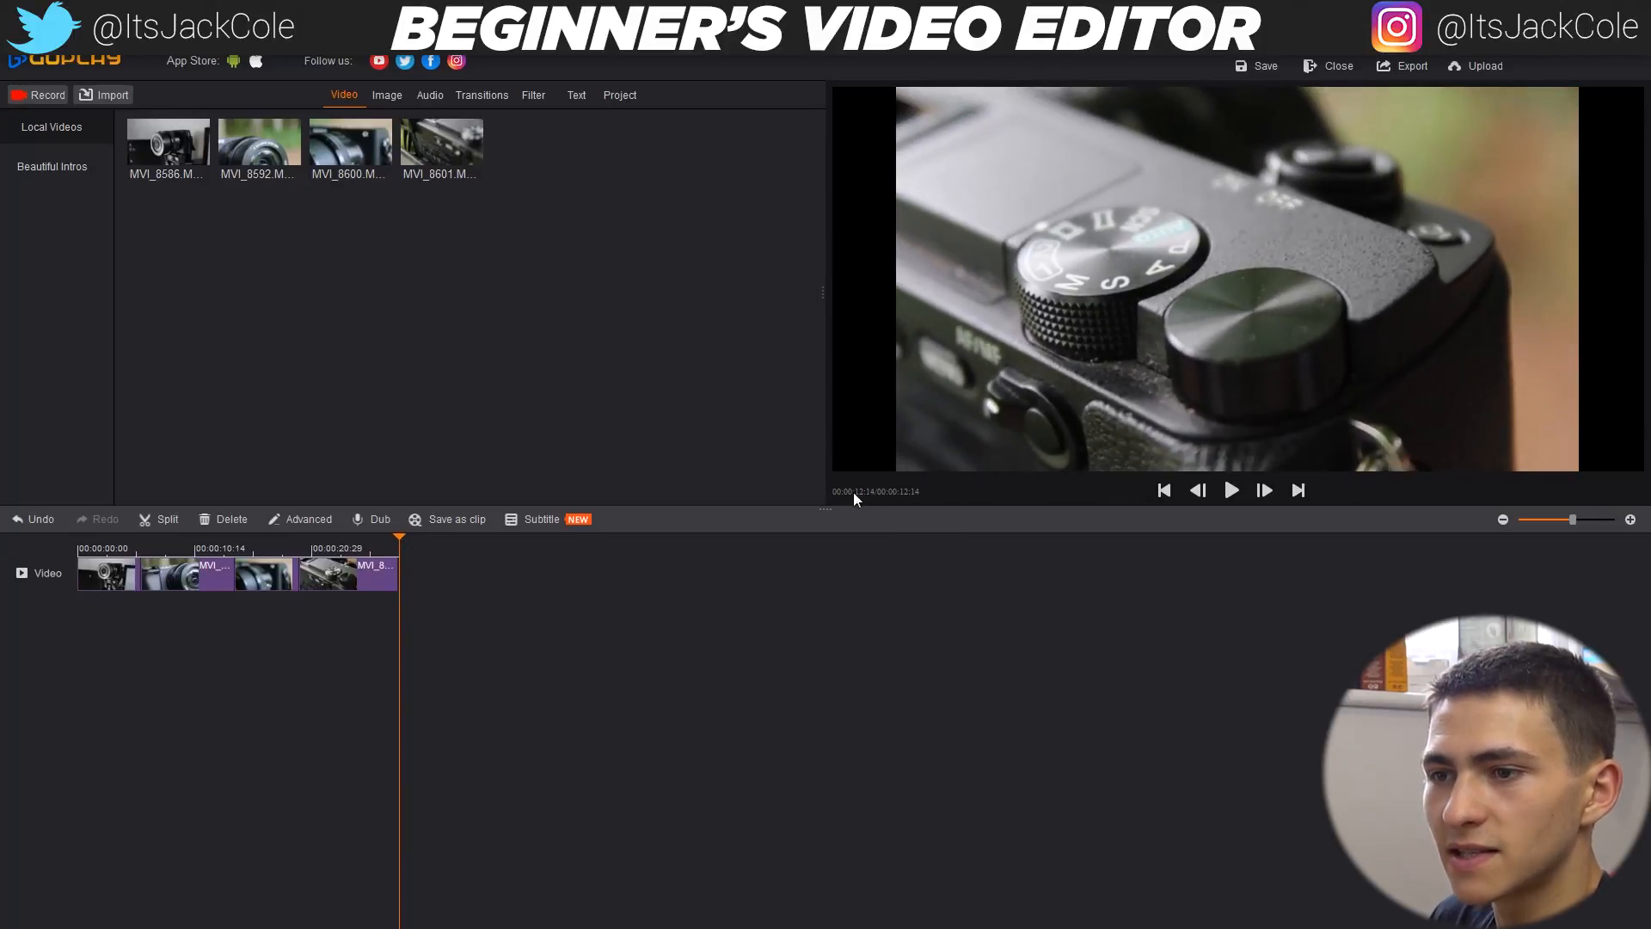
left_click_drag(398, 540, 141, 549)
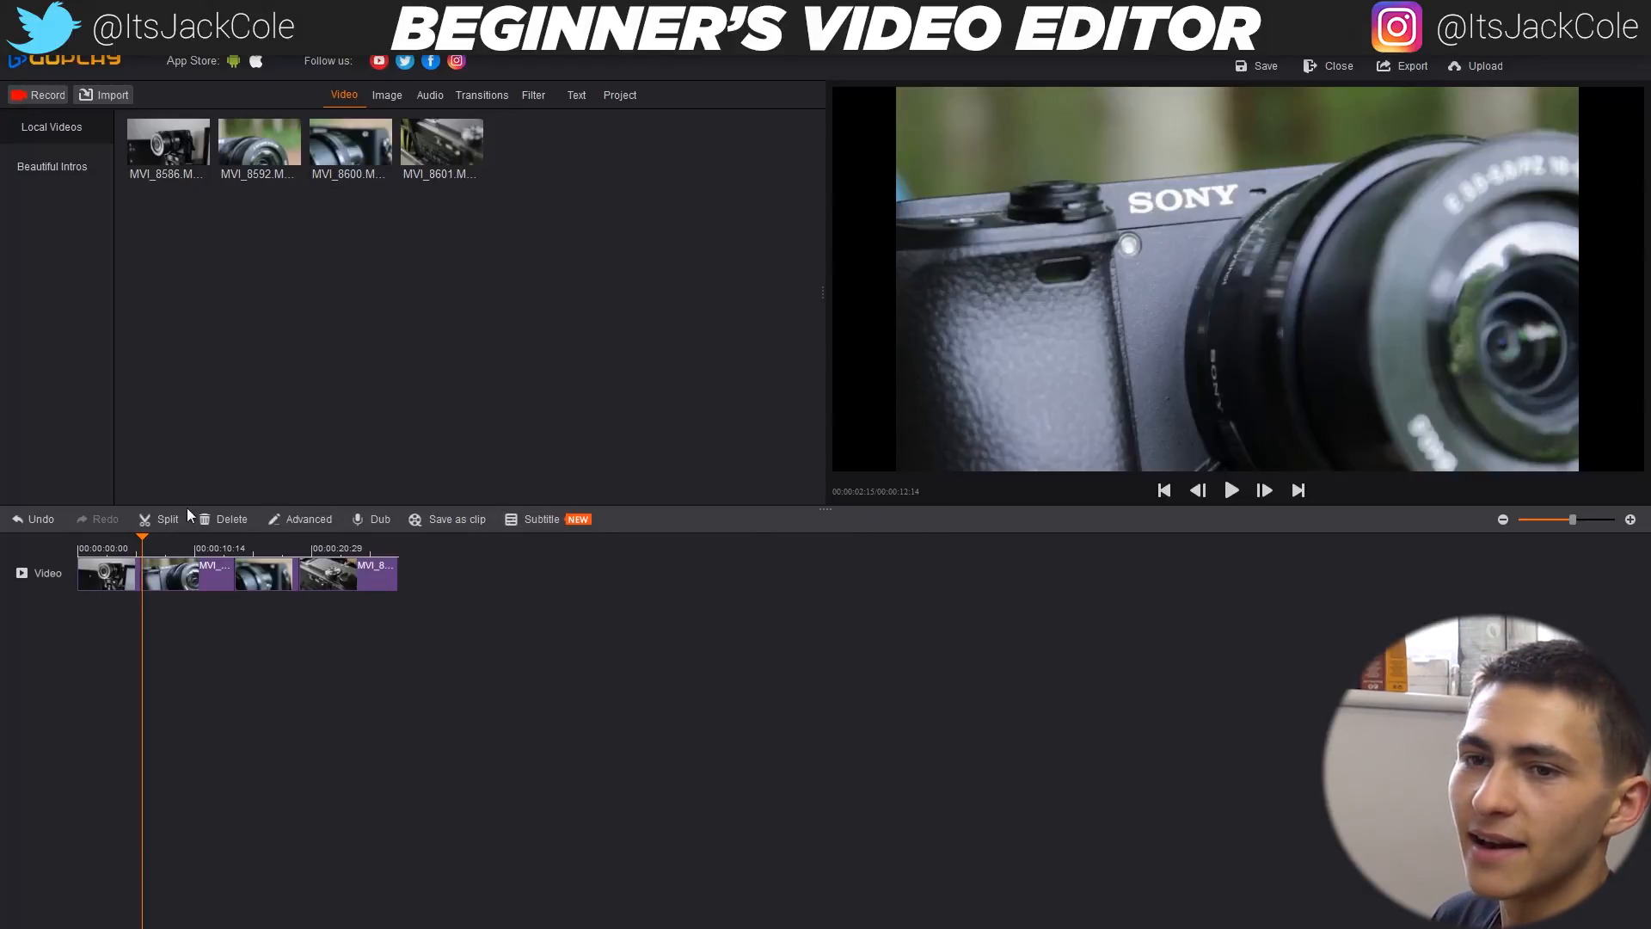
left_click_drag(143, 536, 29, 550)
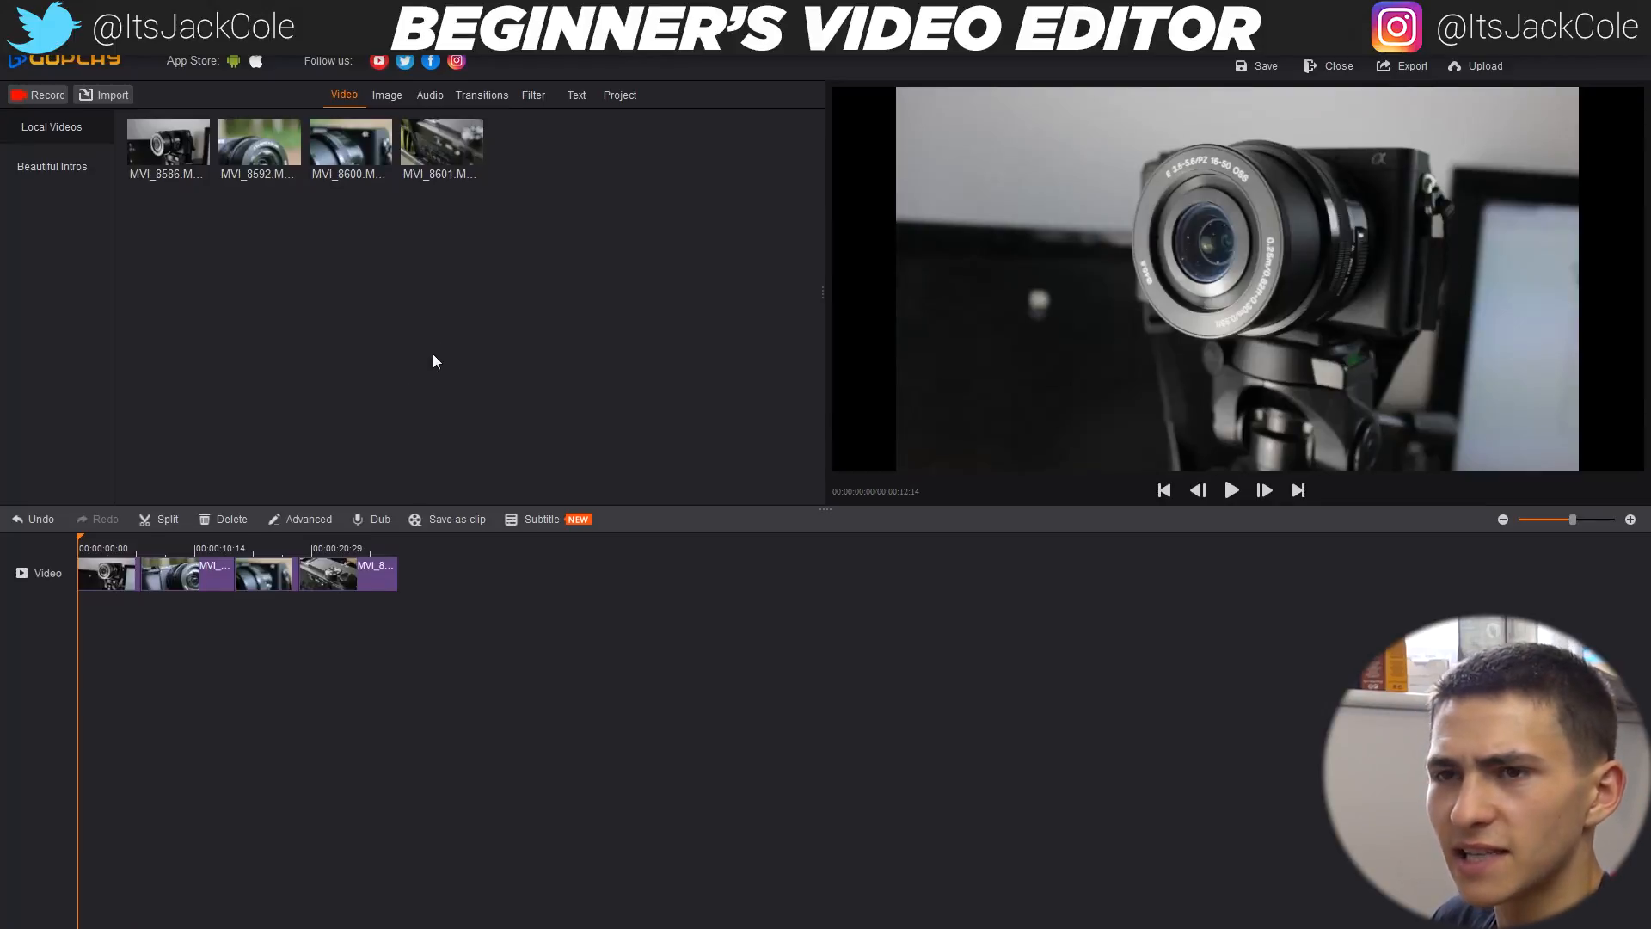
mouse_move(440, 169)
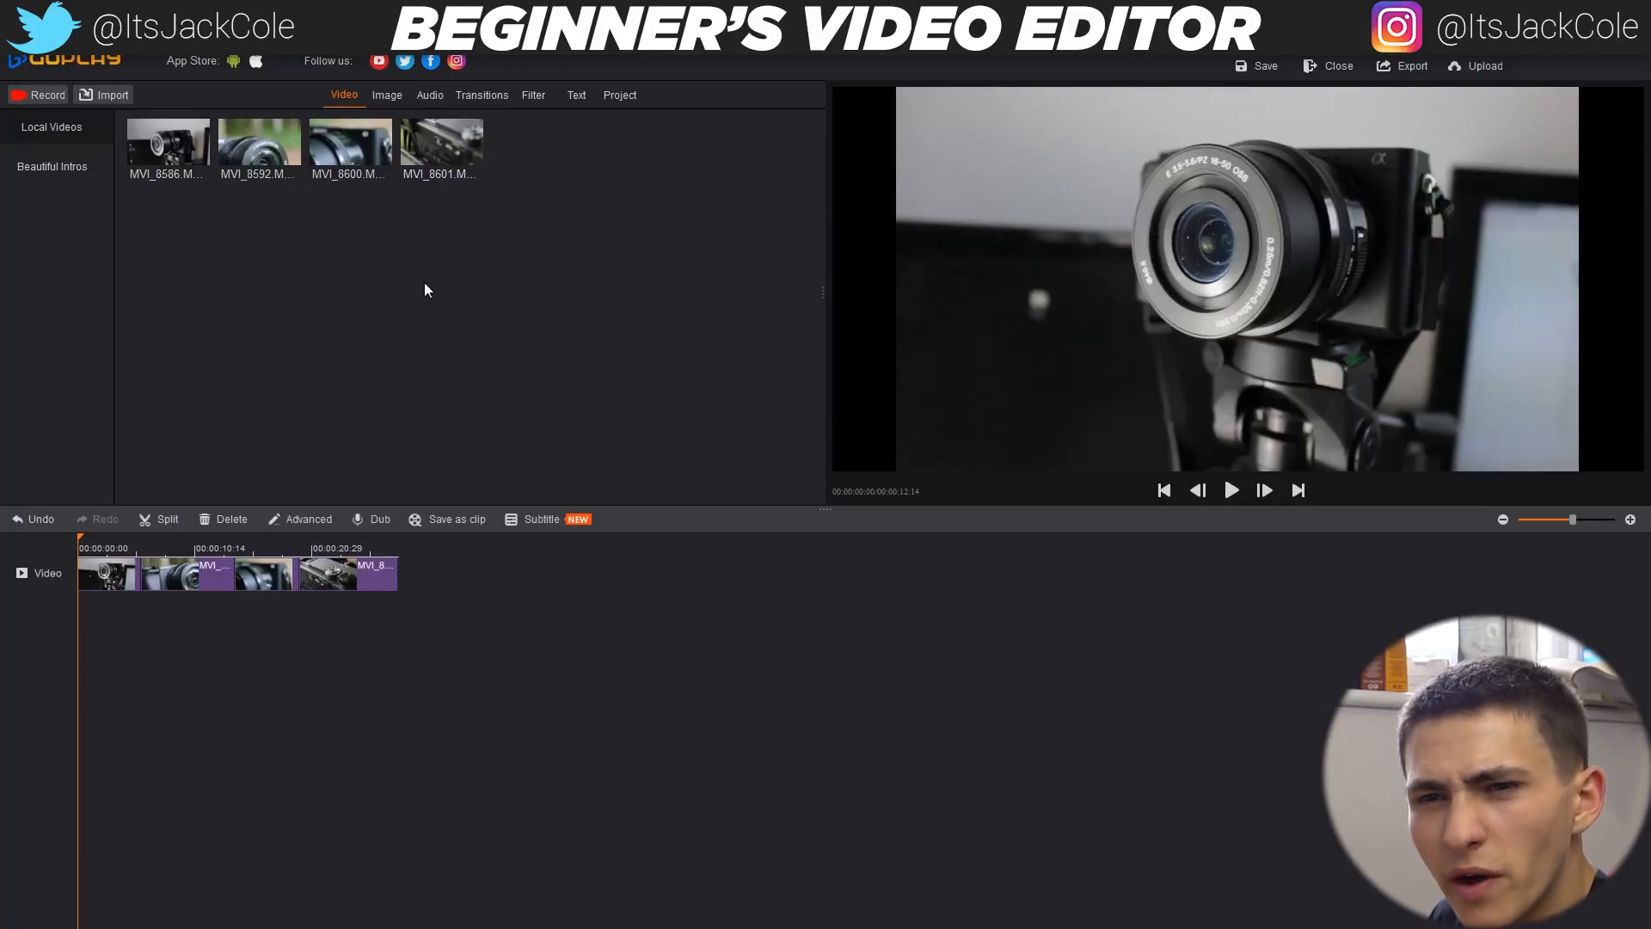
key("space")
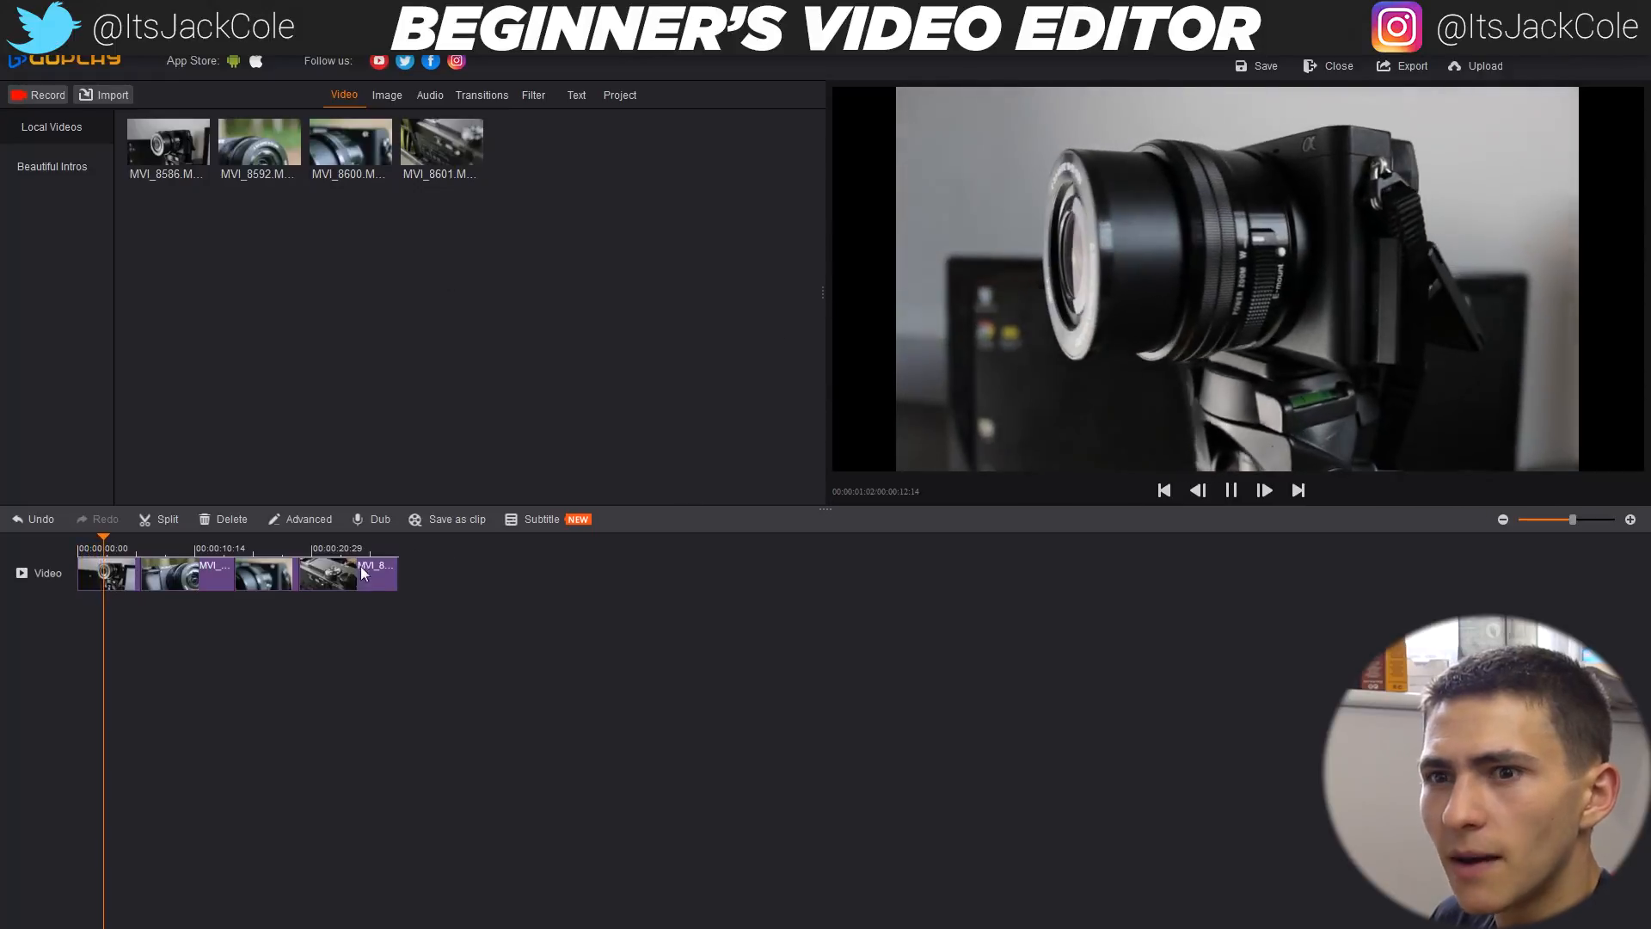
key("space")
left_click(85, 540)
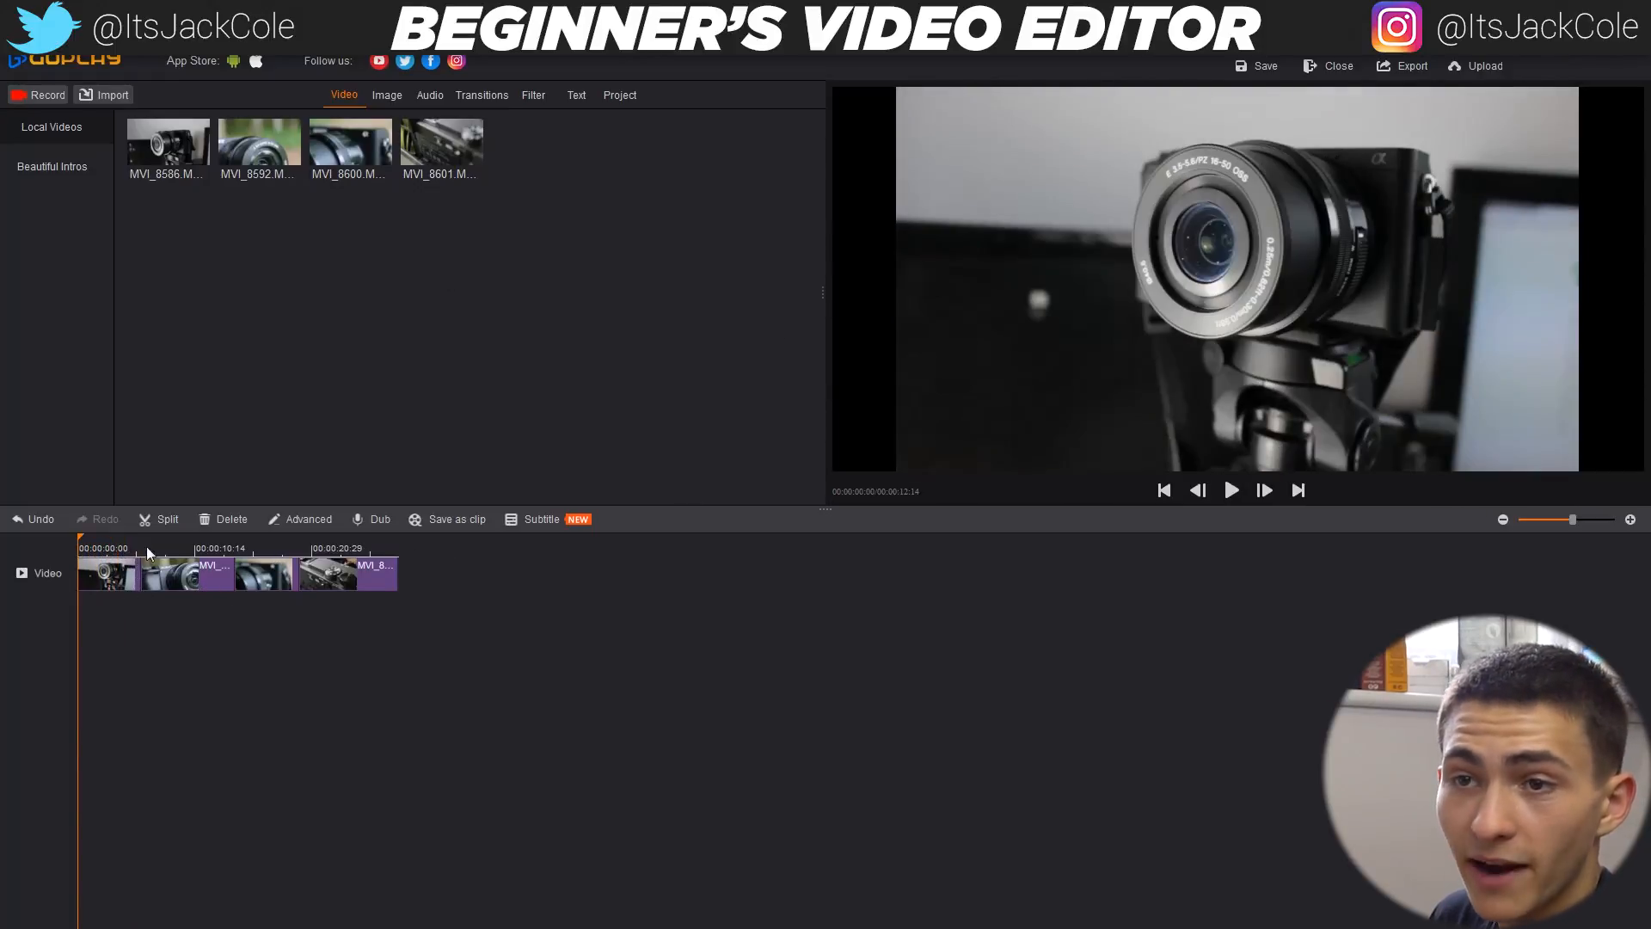
- Import the audio file Otis McDonald - Not For Nothing and place it at the start of the audio track
left_click(427, 98)
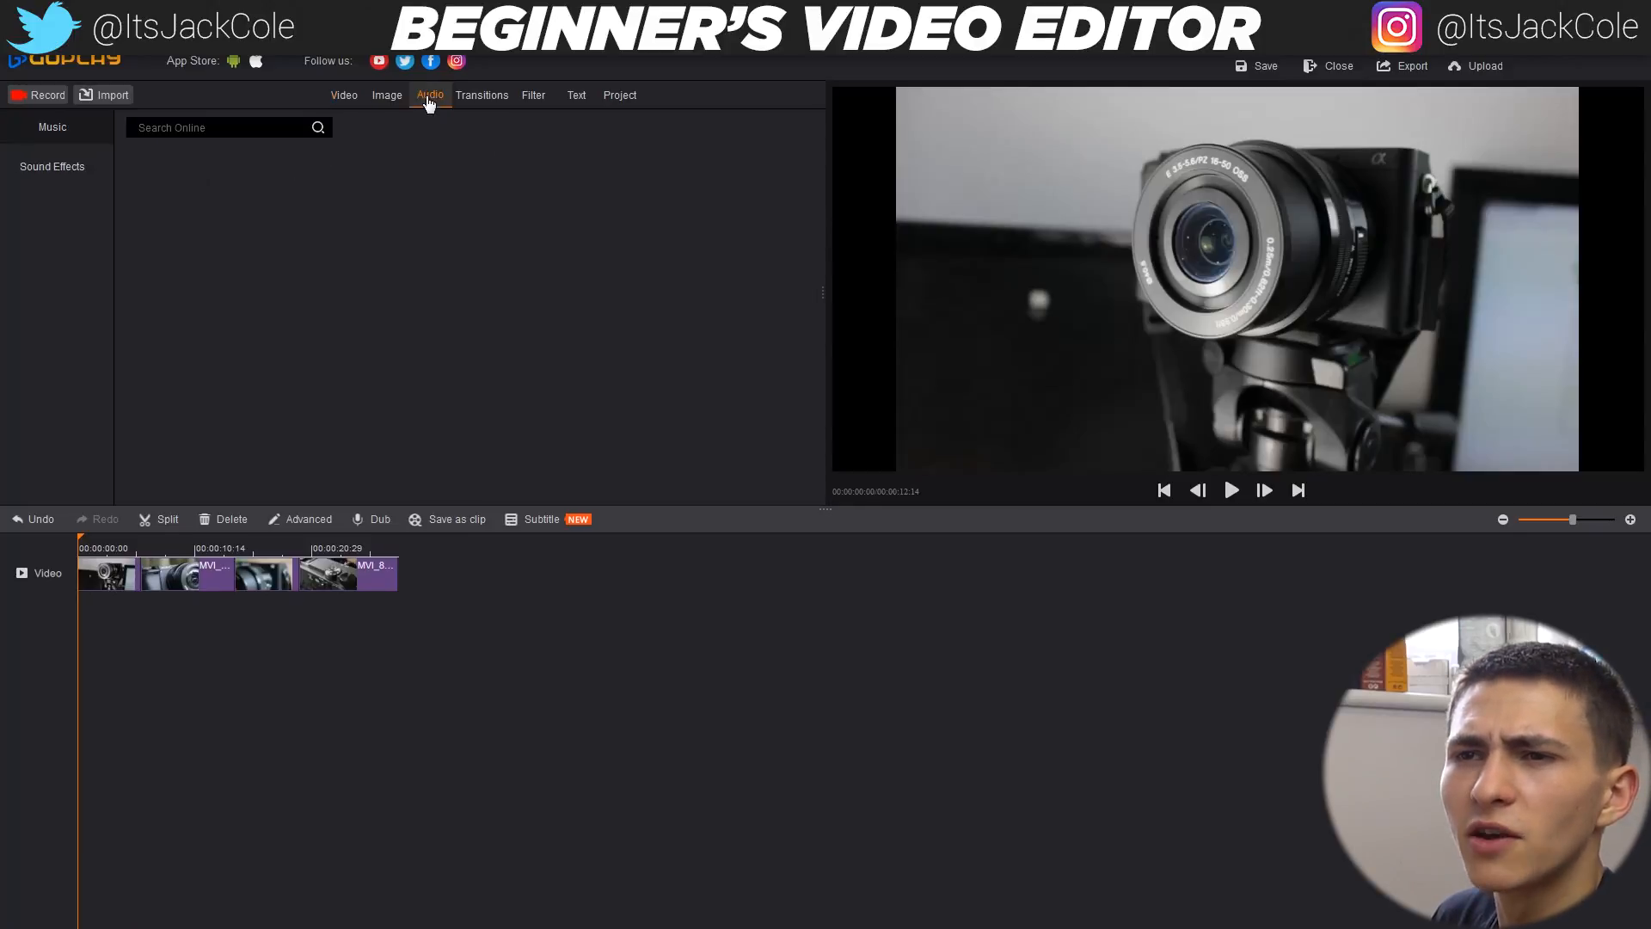
left_click(105, 94)
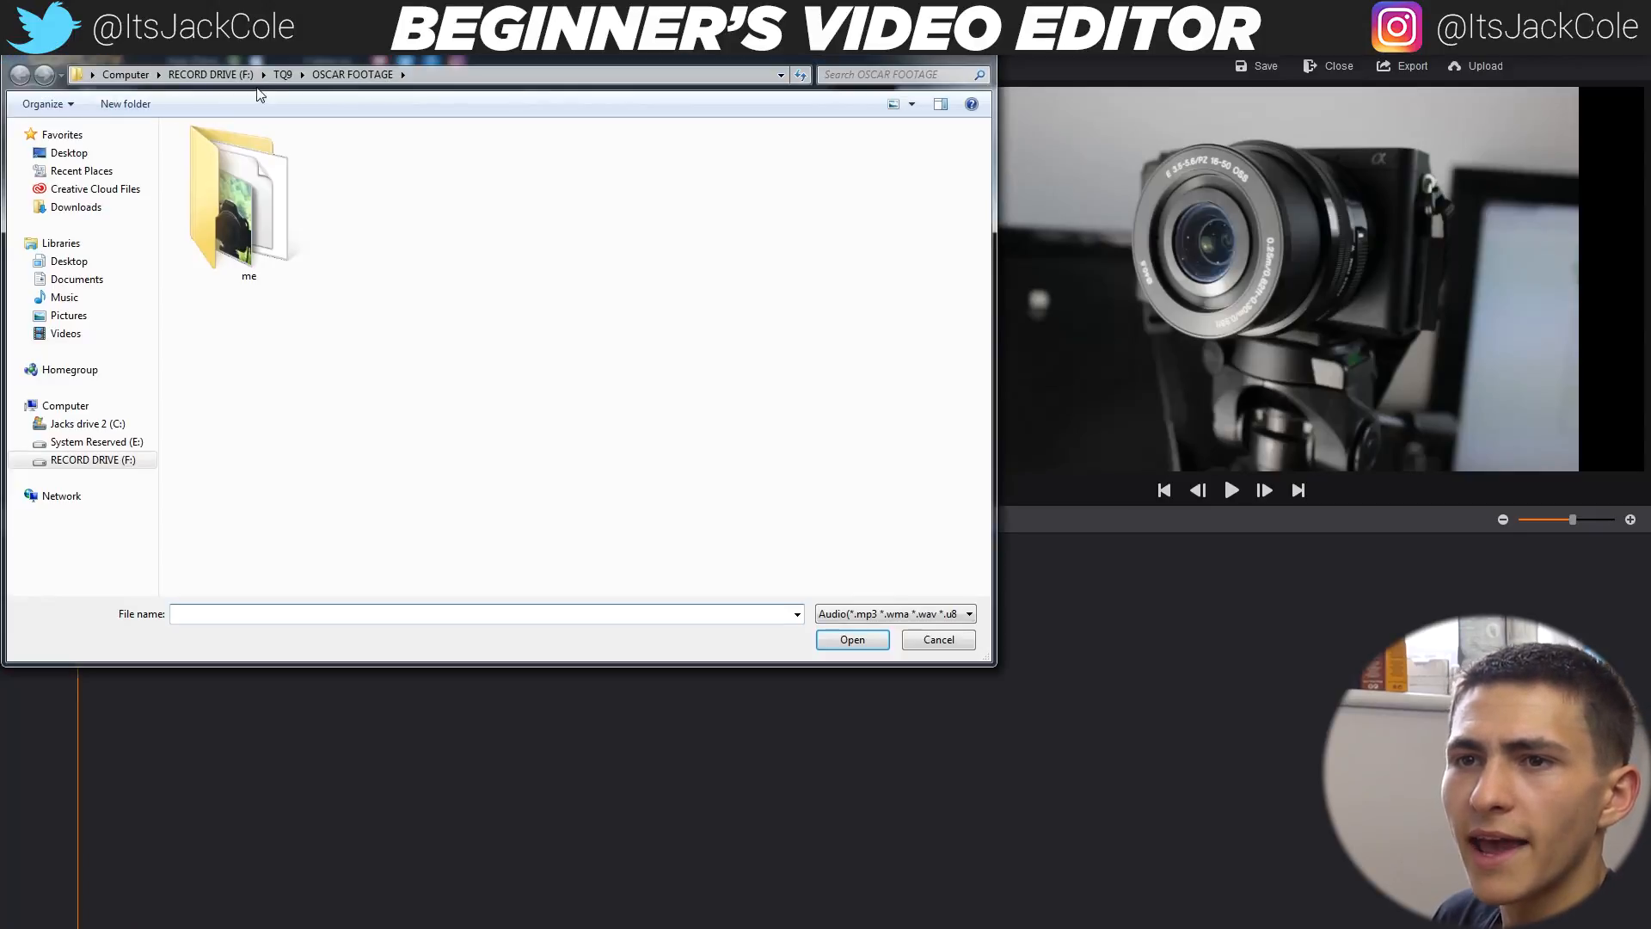
left_click(234, 75)
double_click(240, 287)
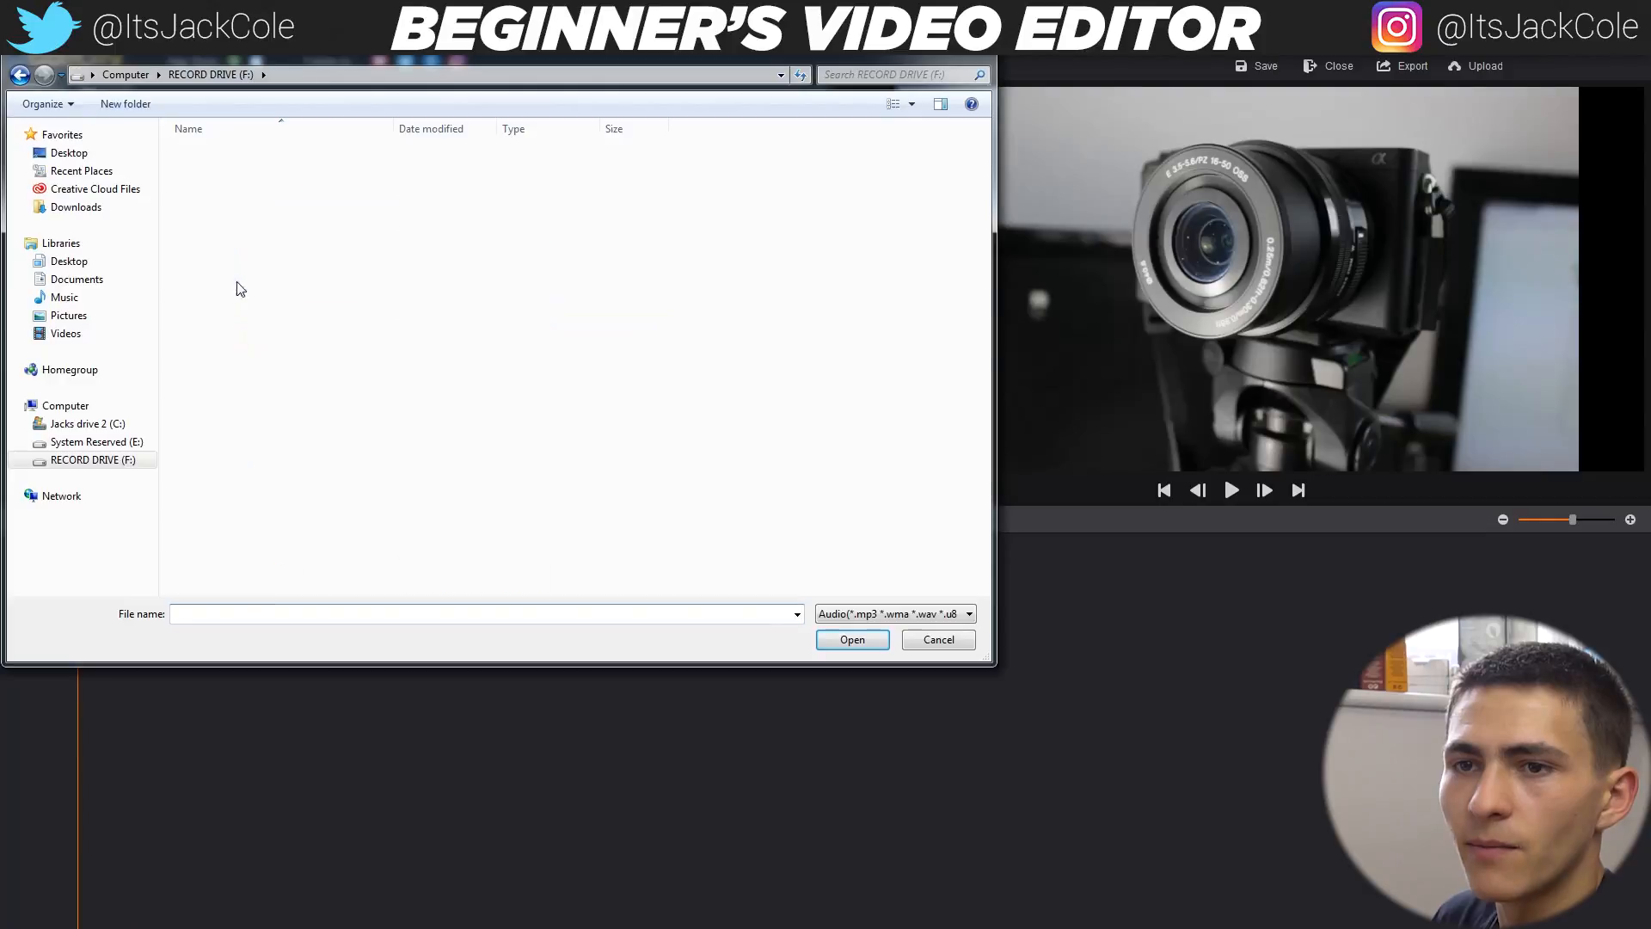
scroll(251, 472, "down", 3)
double_click(649, 551)
double_click(746, 225)
left_click_drag(169, 176, 77, 641)
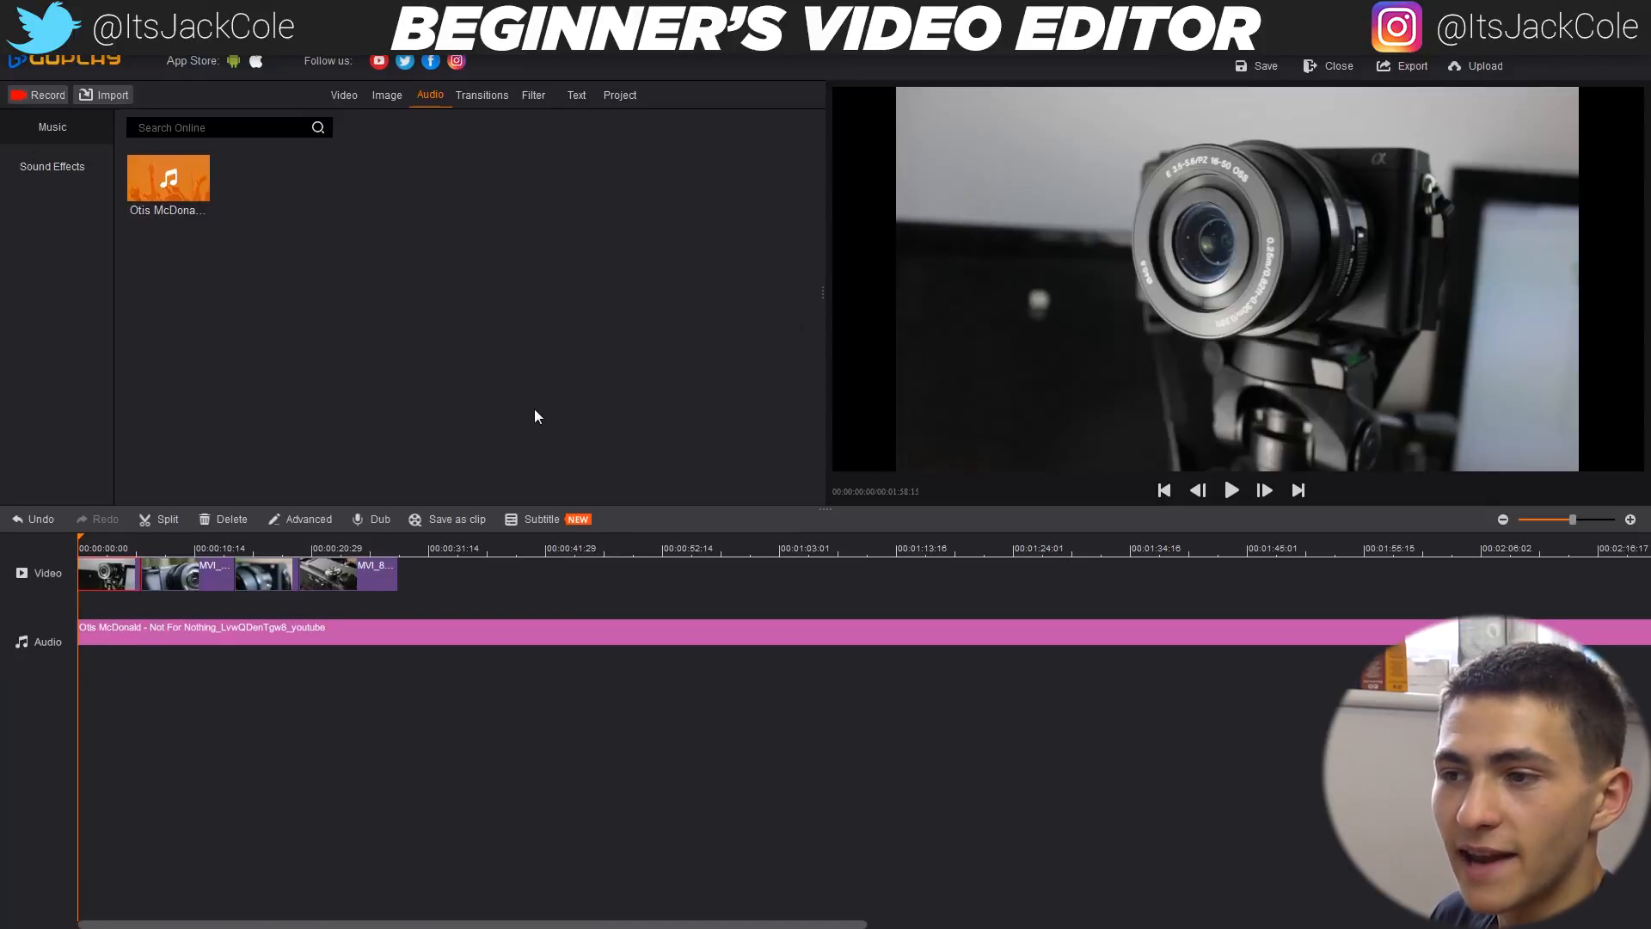
- Play the four clips together with the music and return the playhead to the start
left_click(1234, 494)
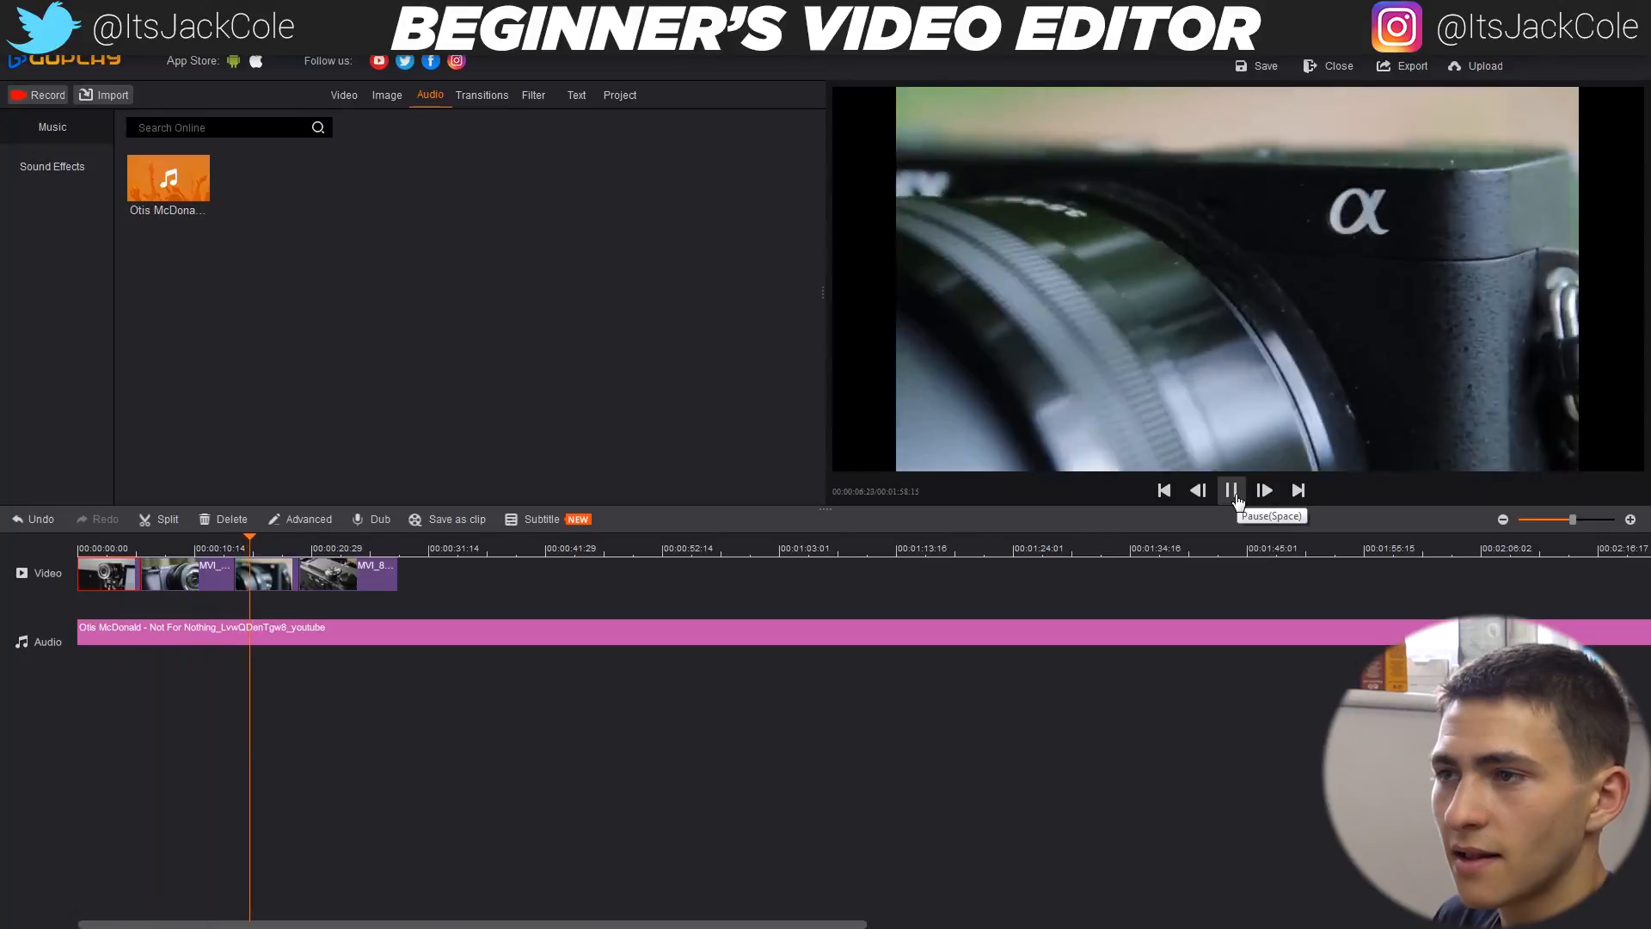
left_click(1234, 492)
left_click(1233, 492)
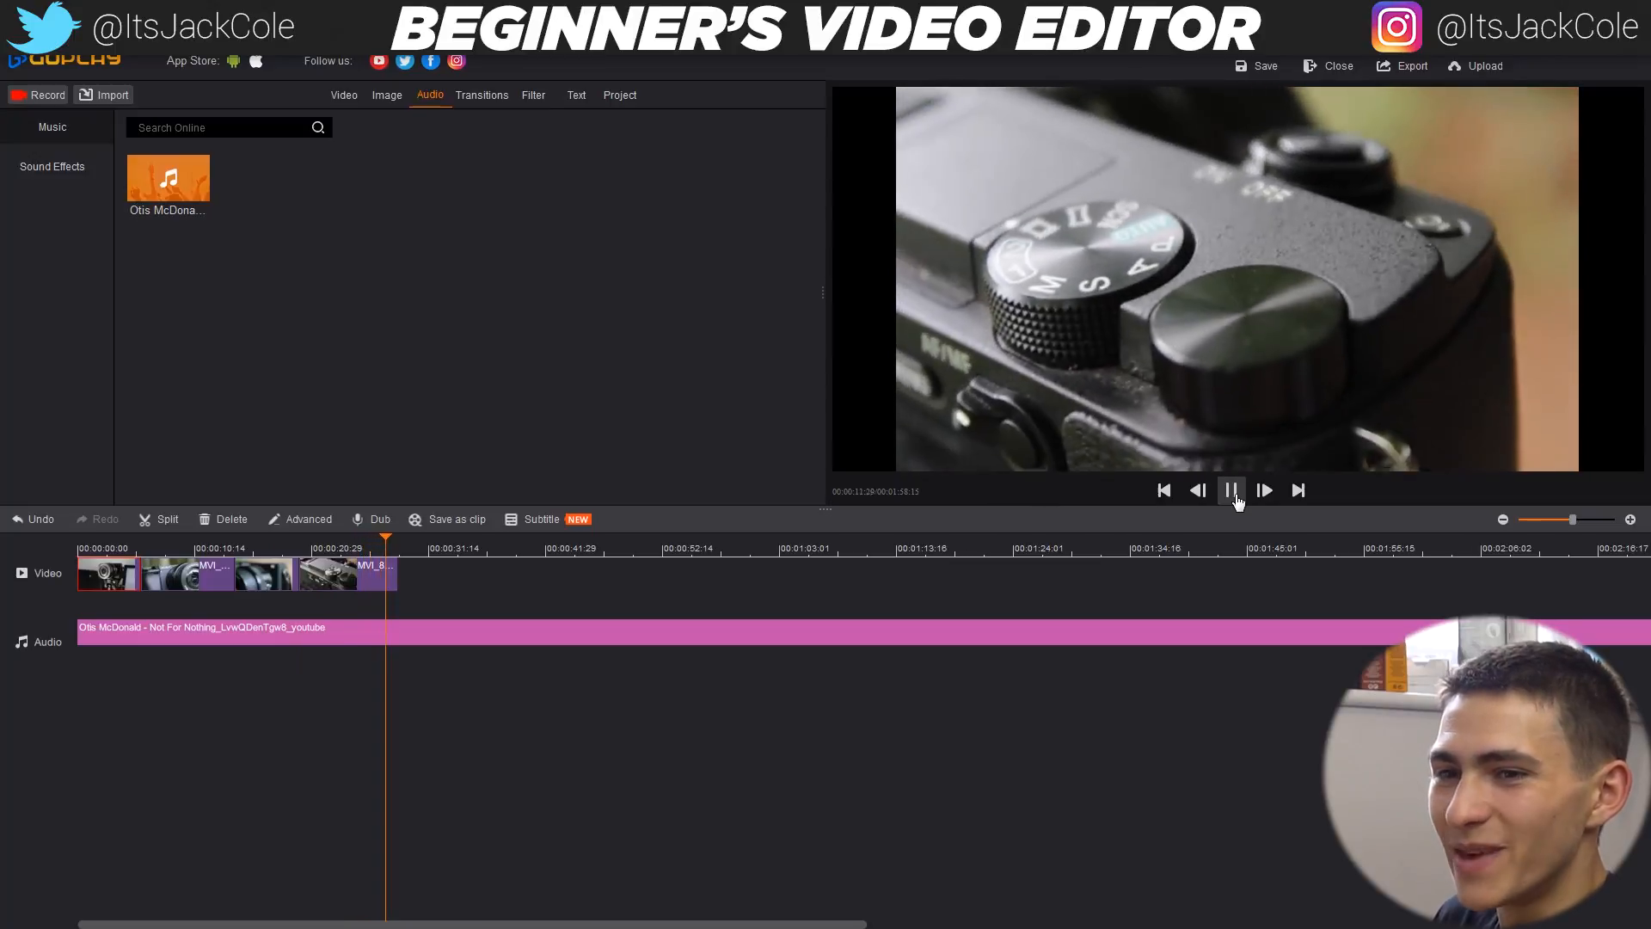
left_click(1234, 492)
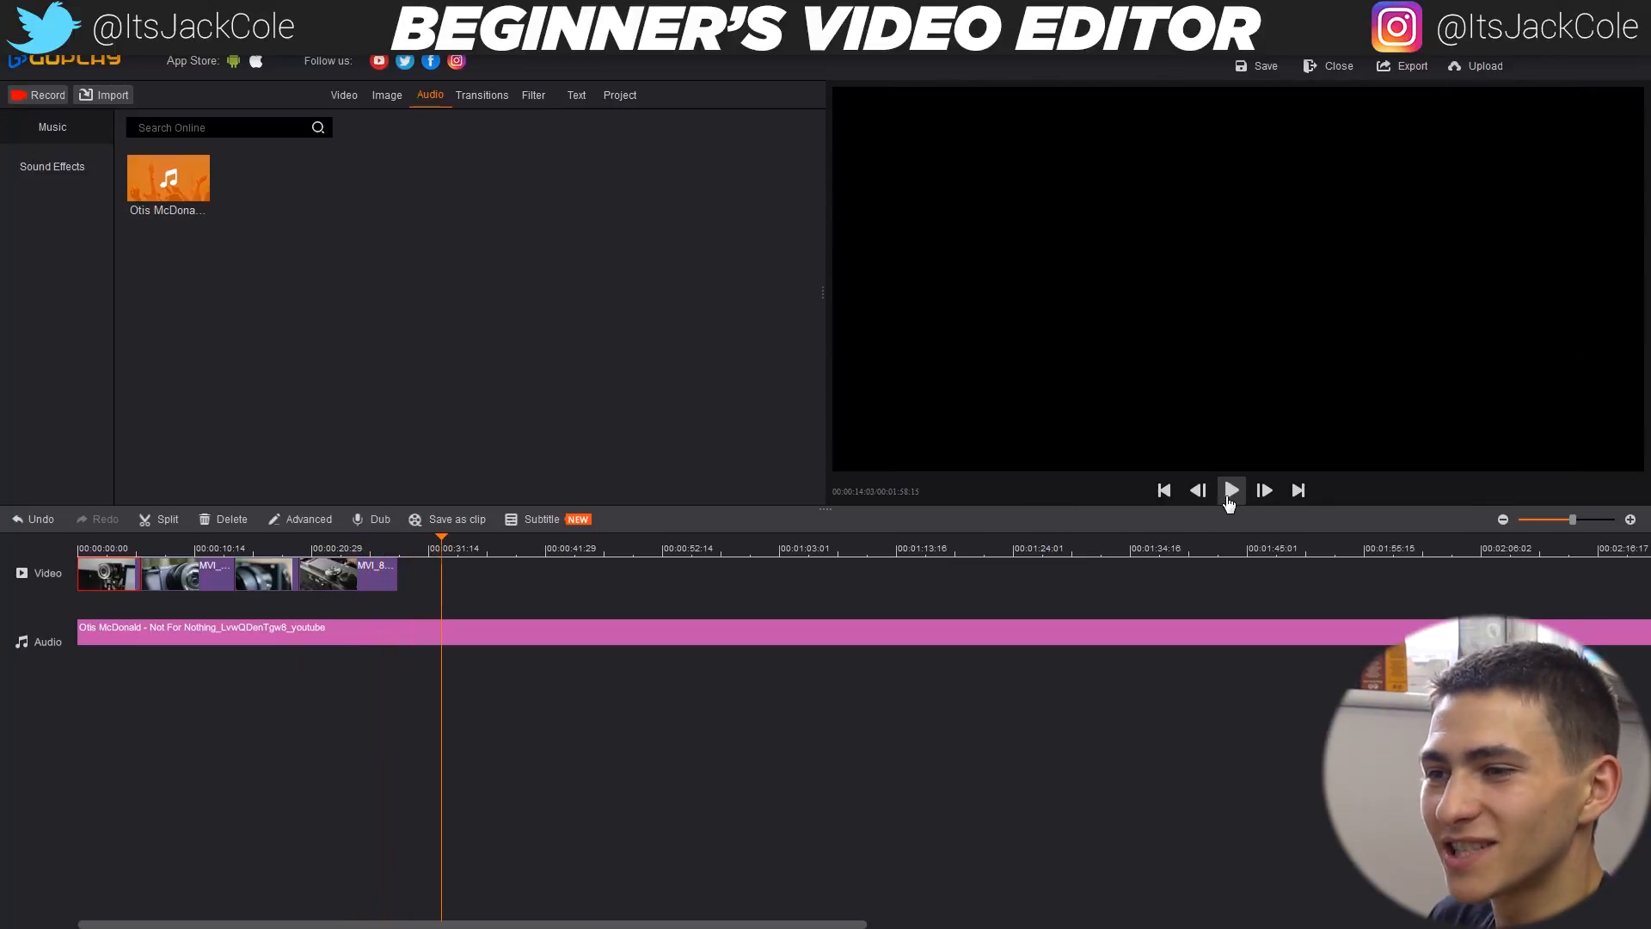
left_click_drag(443, 541, 80, 560)
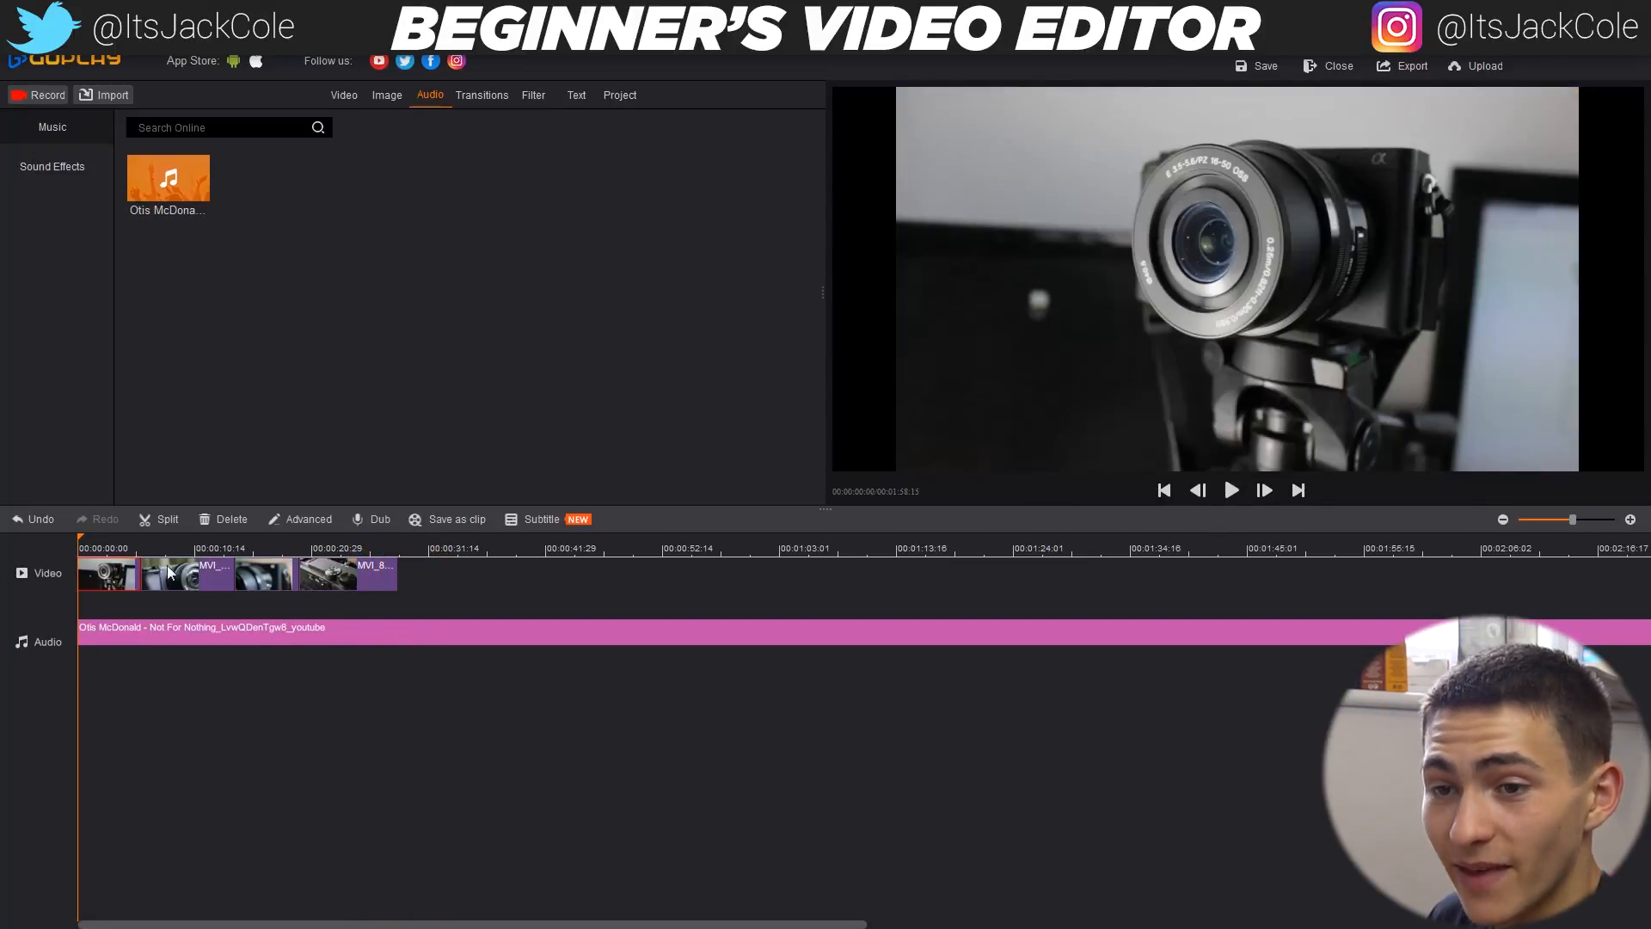
- Apply the Vignetting filter to the first clip on the video track
left_click(401, 636)
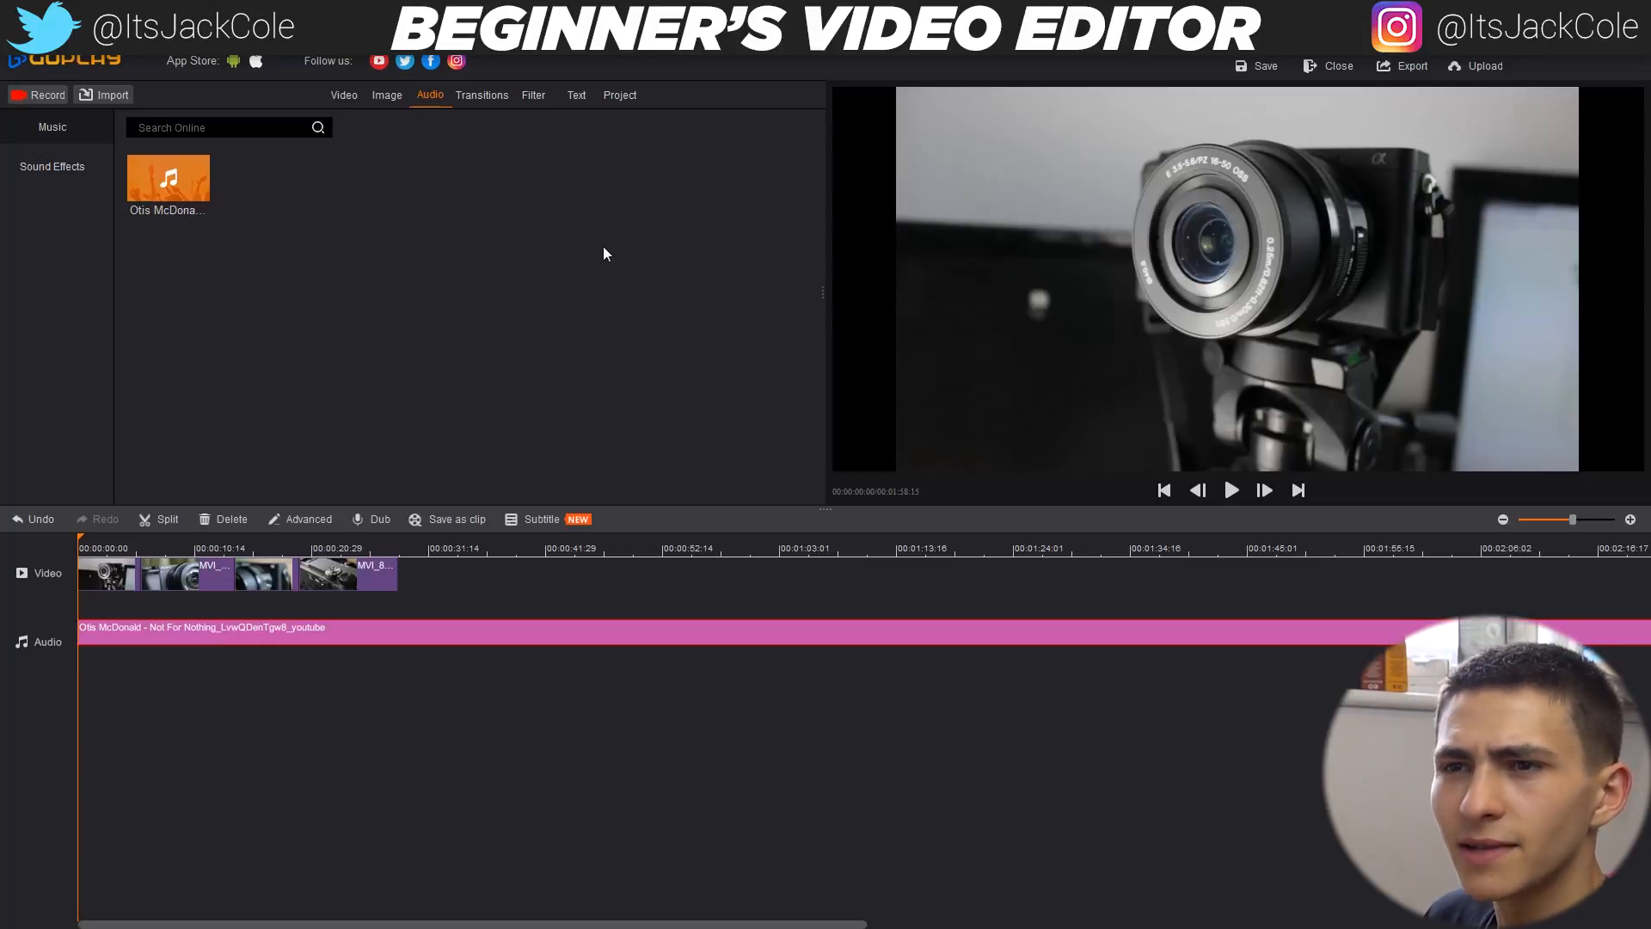
left_click(533, 95)
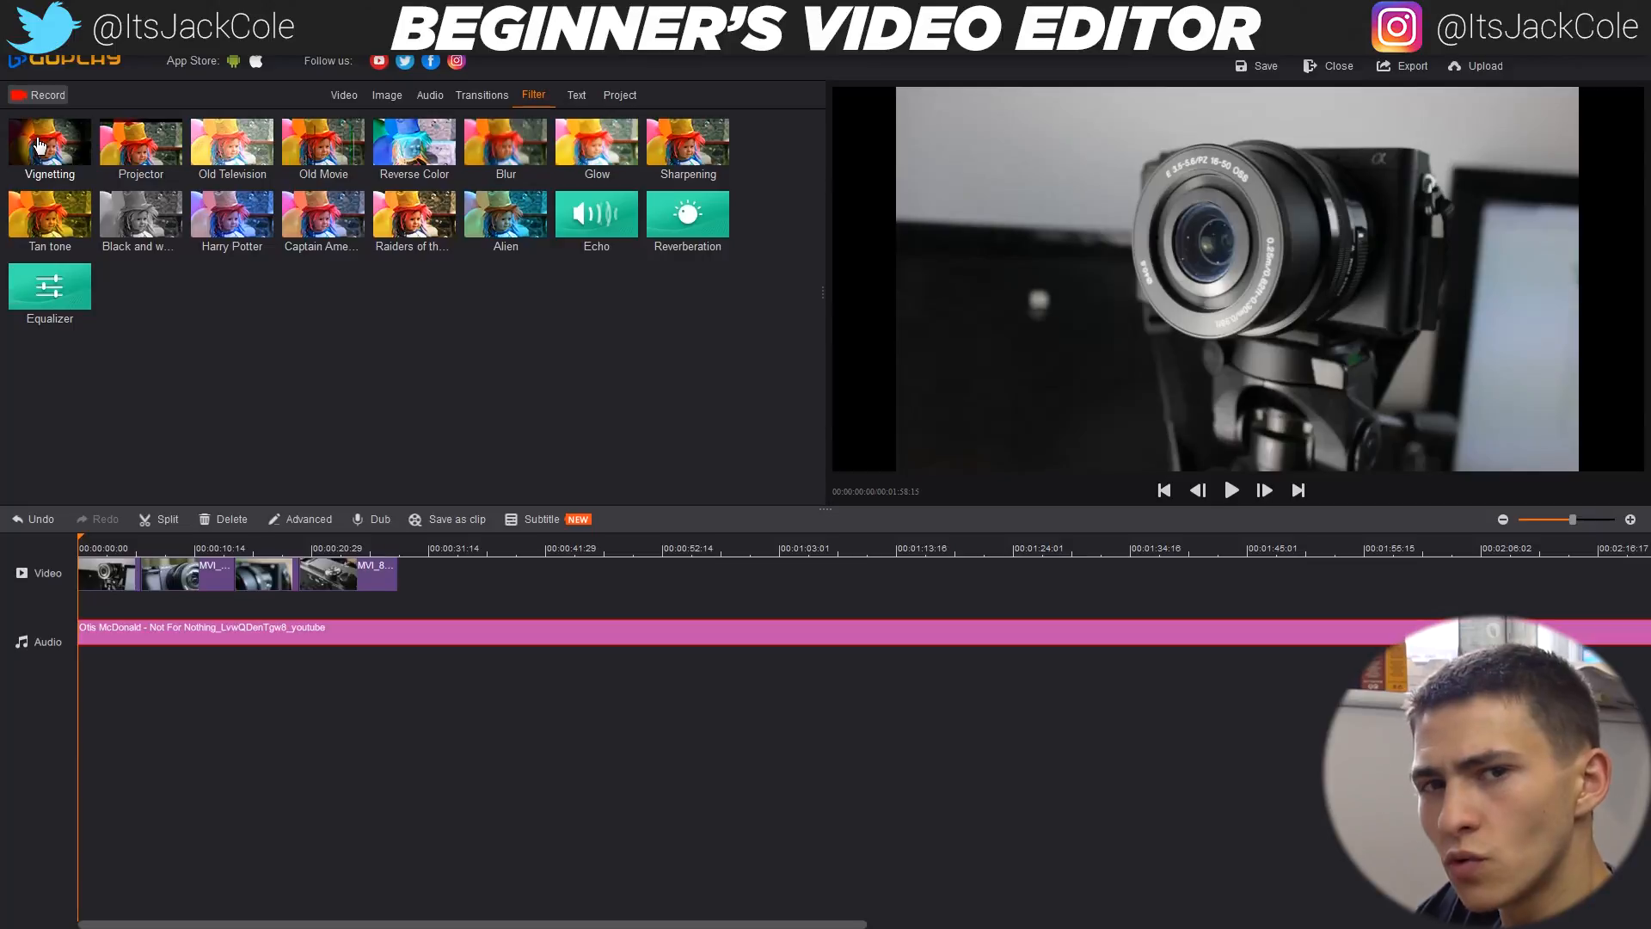
left_click_drag(39, 144, 93, 575)
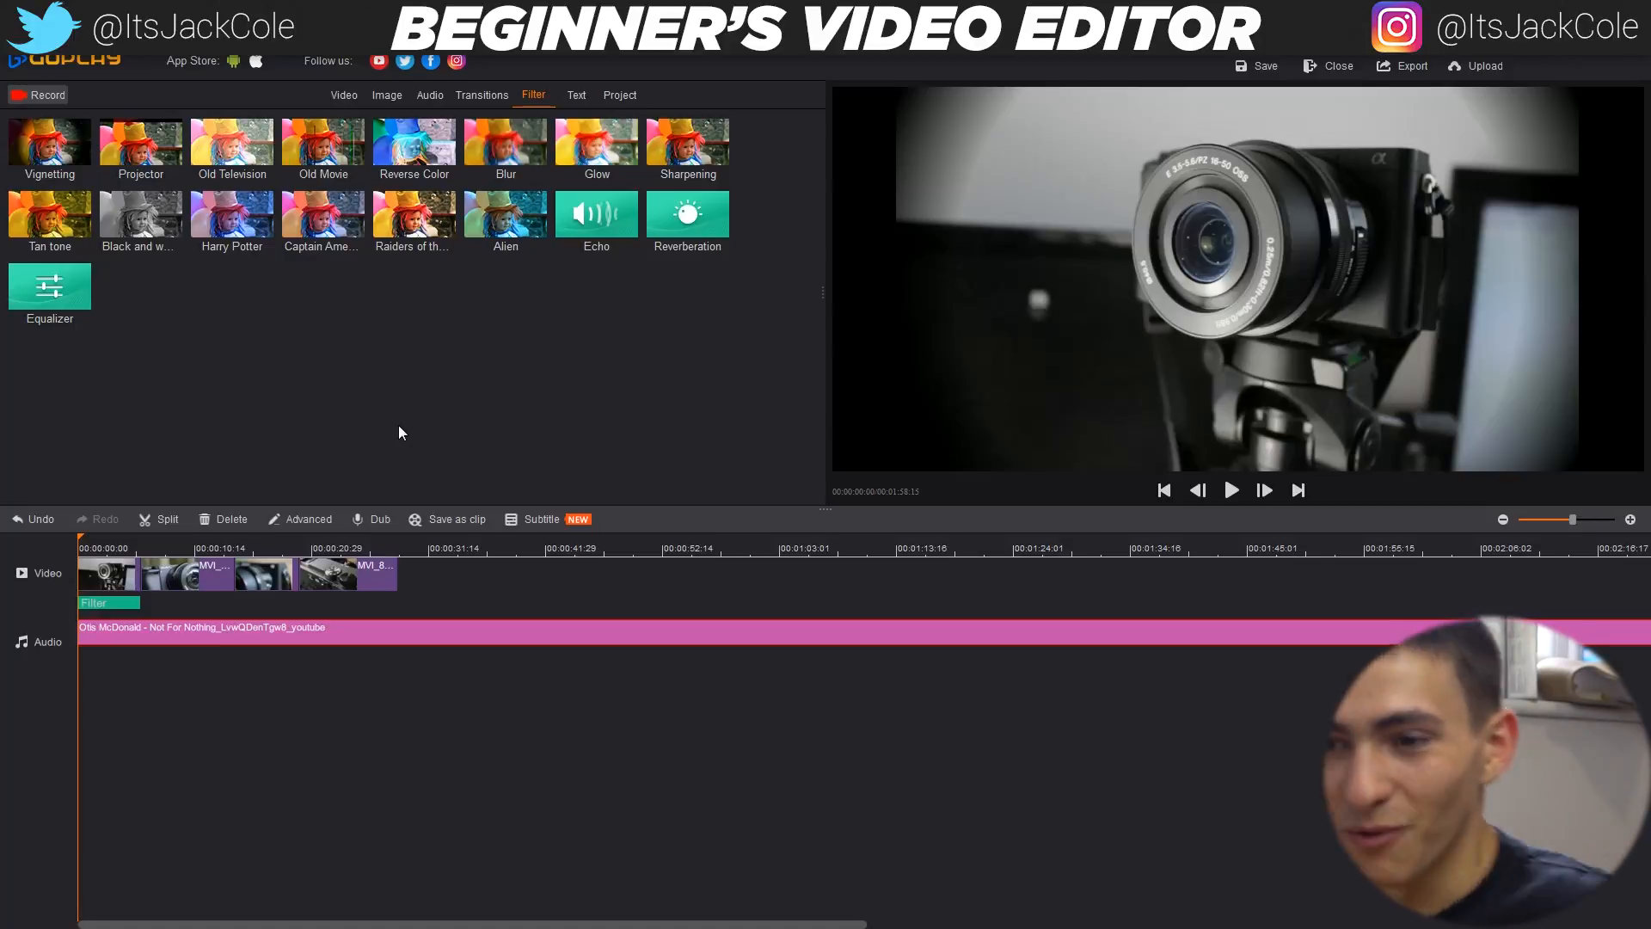
- Play the opening of the video and examine the vignette on the first clip
key("space")
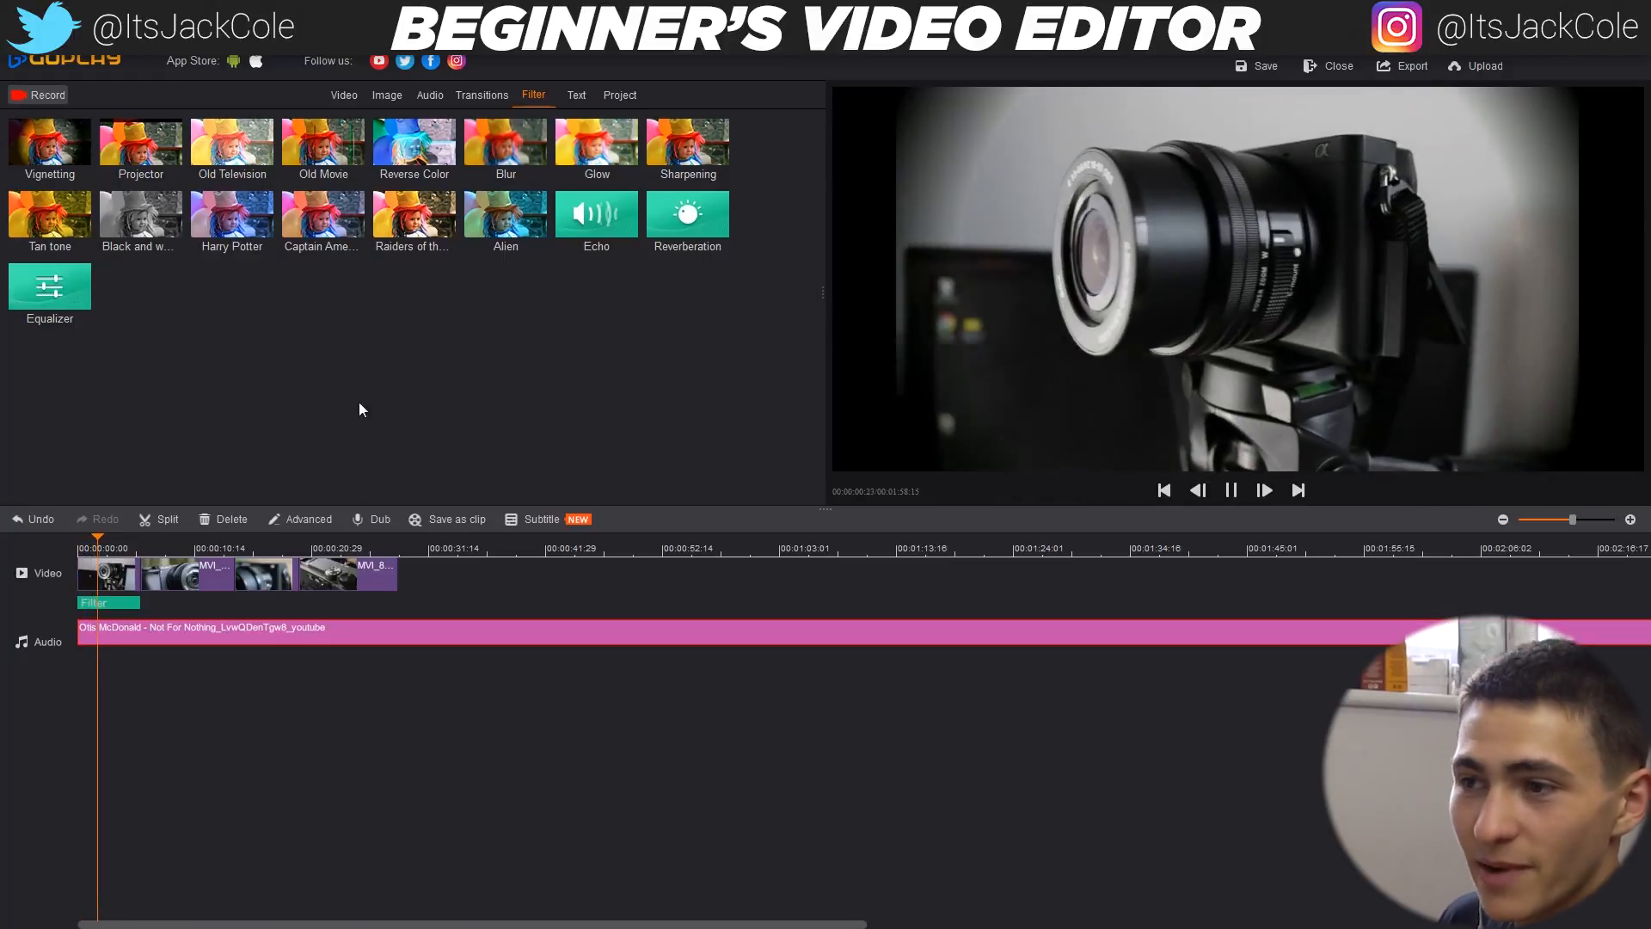
key("space")
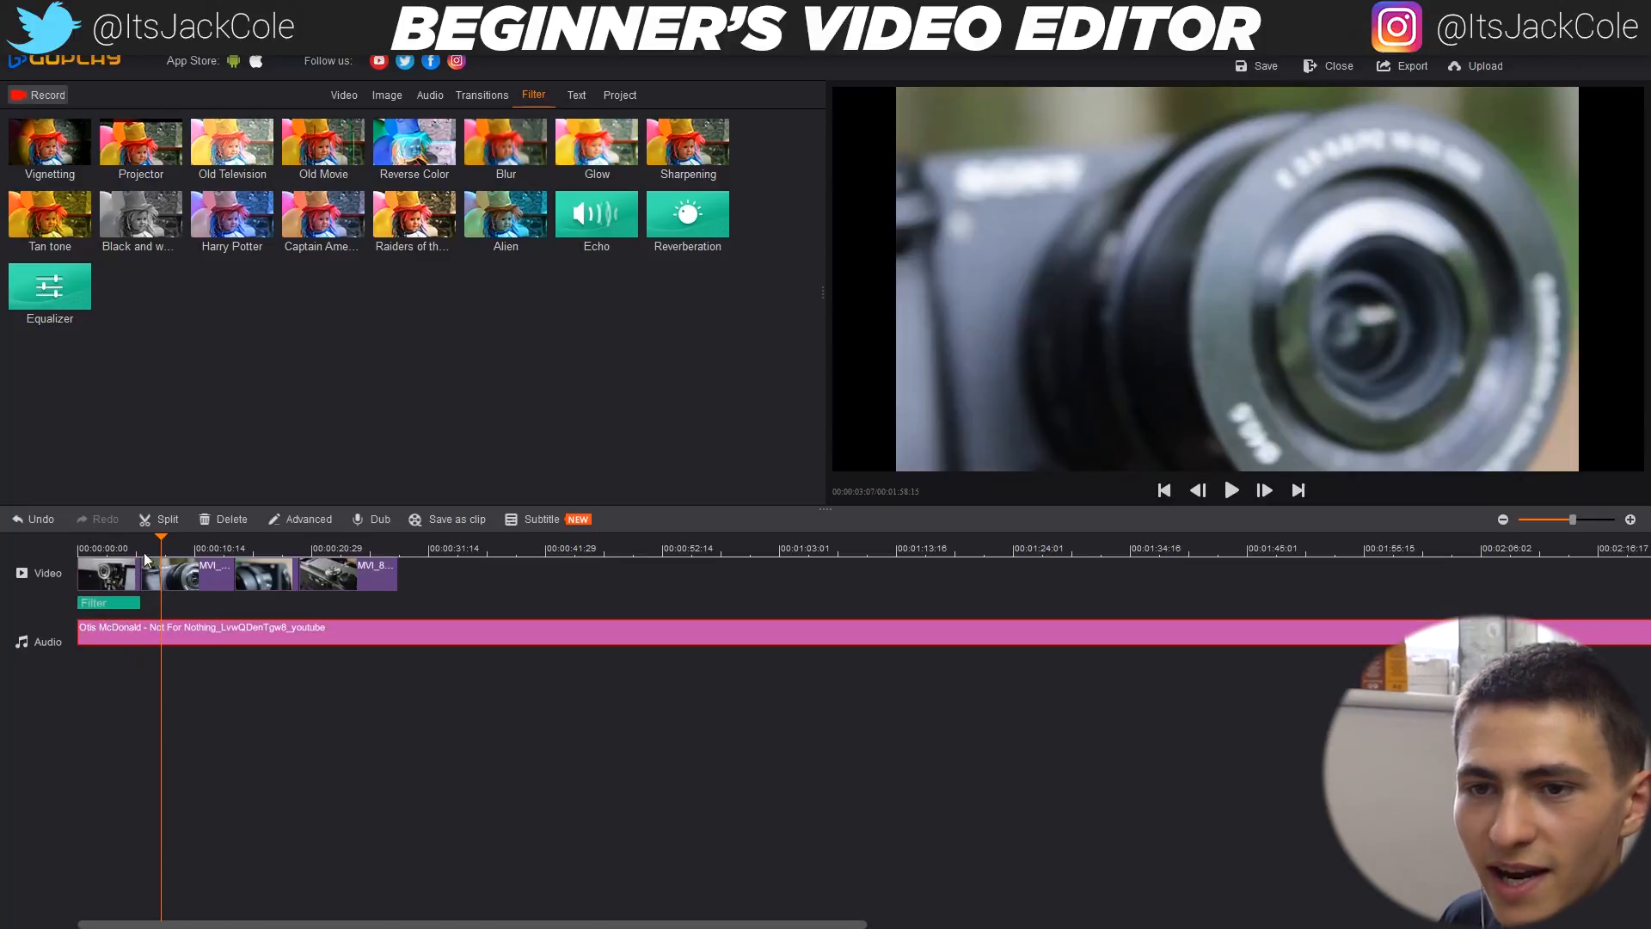
left_click_drag(162, 539, 54, 544)
key("space")
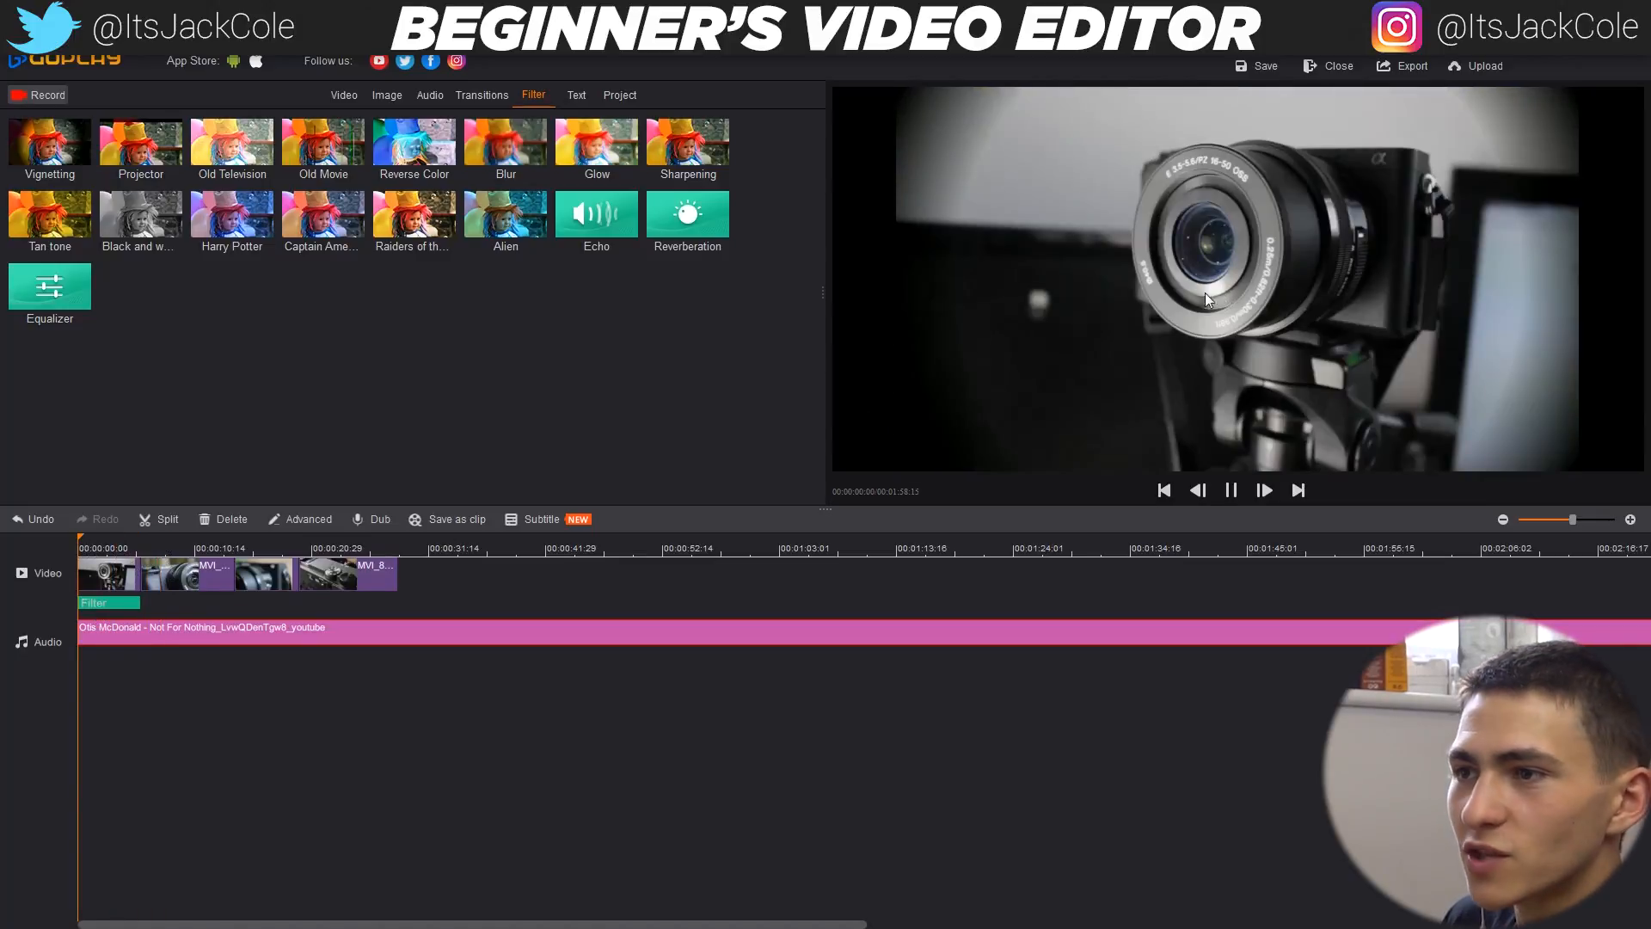
key("space")
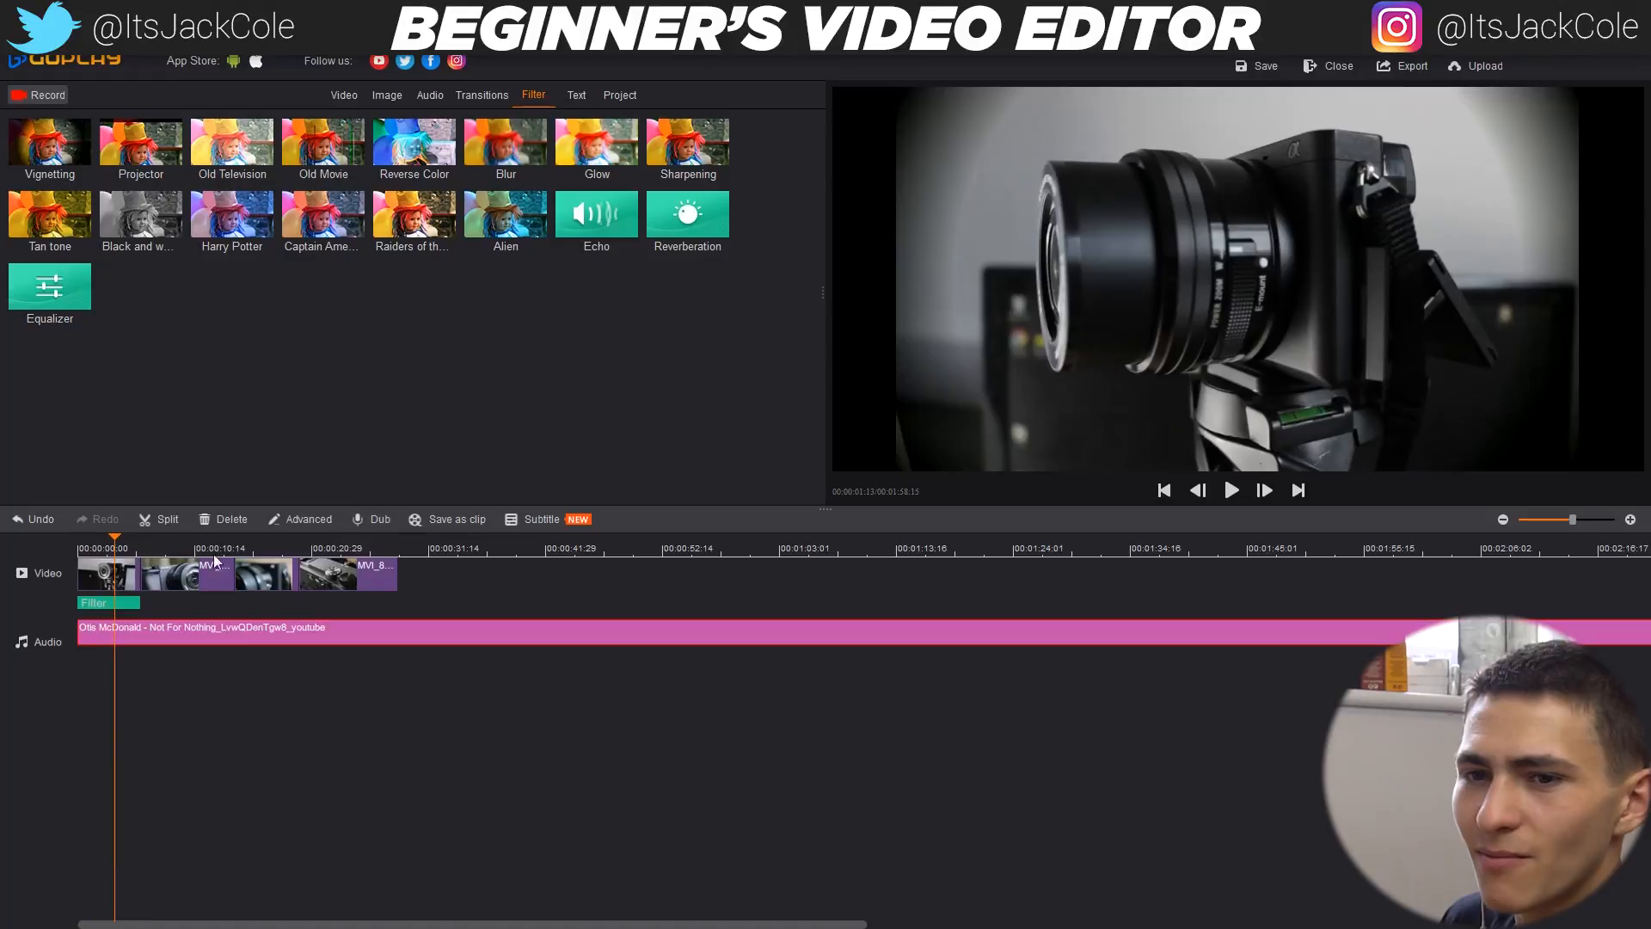
- Apply the Vignetting filter to the second clip on the video track
left_click_drag(116, 542, 52, 547)
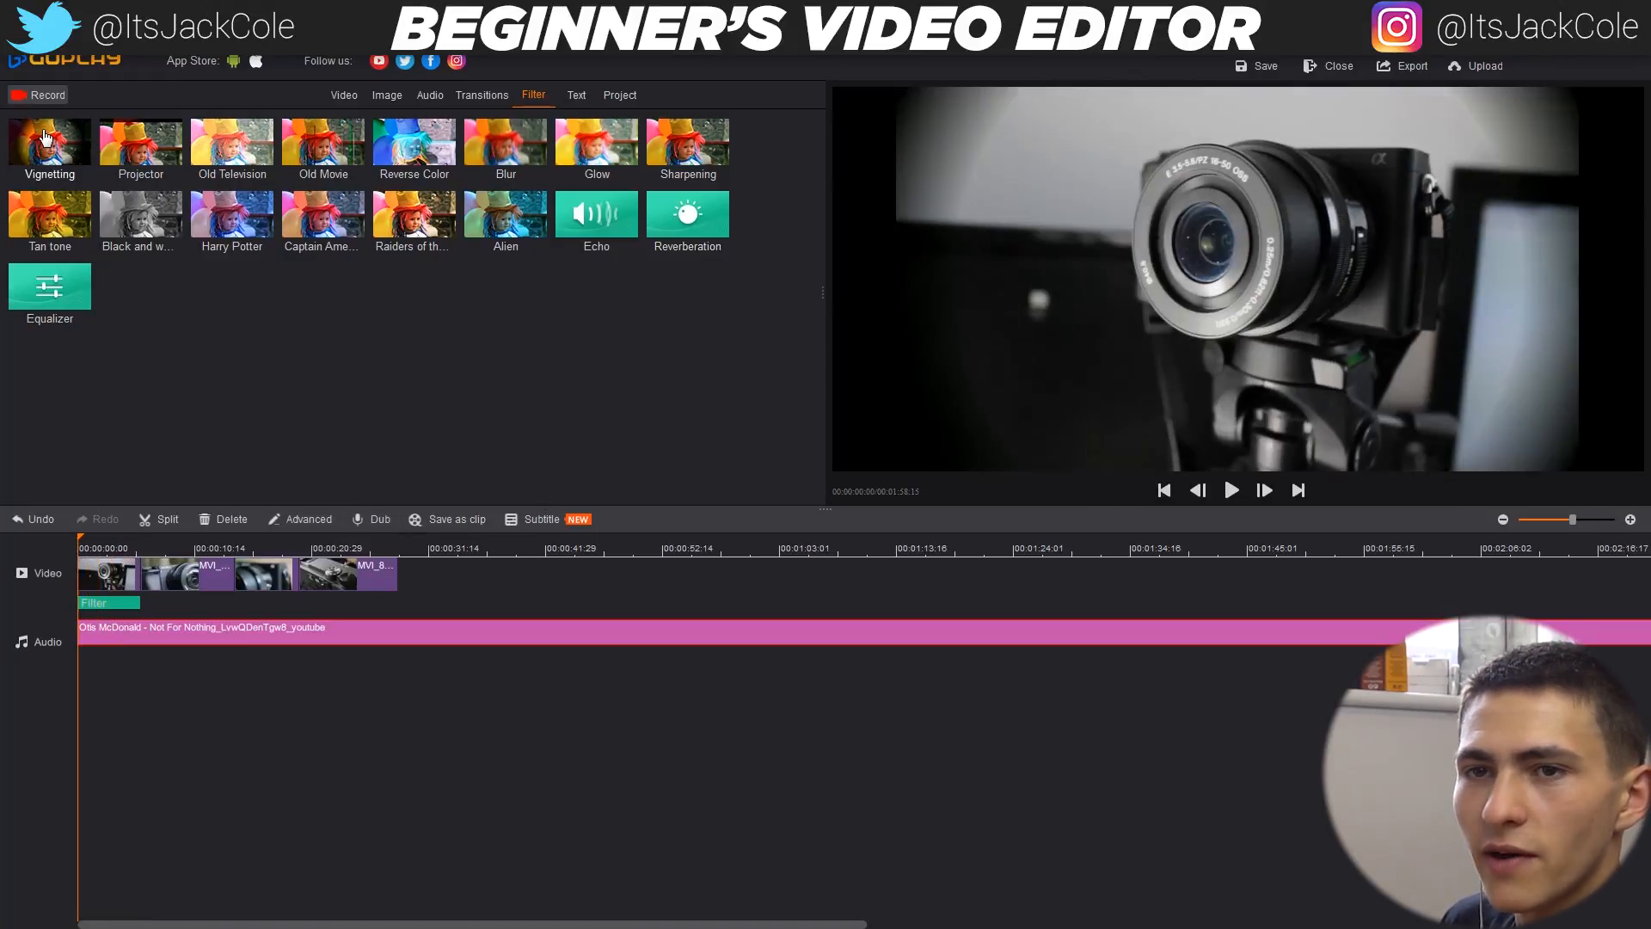
key("space")
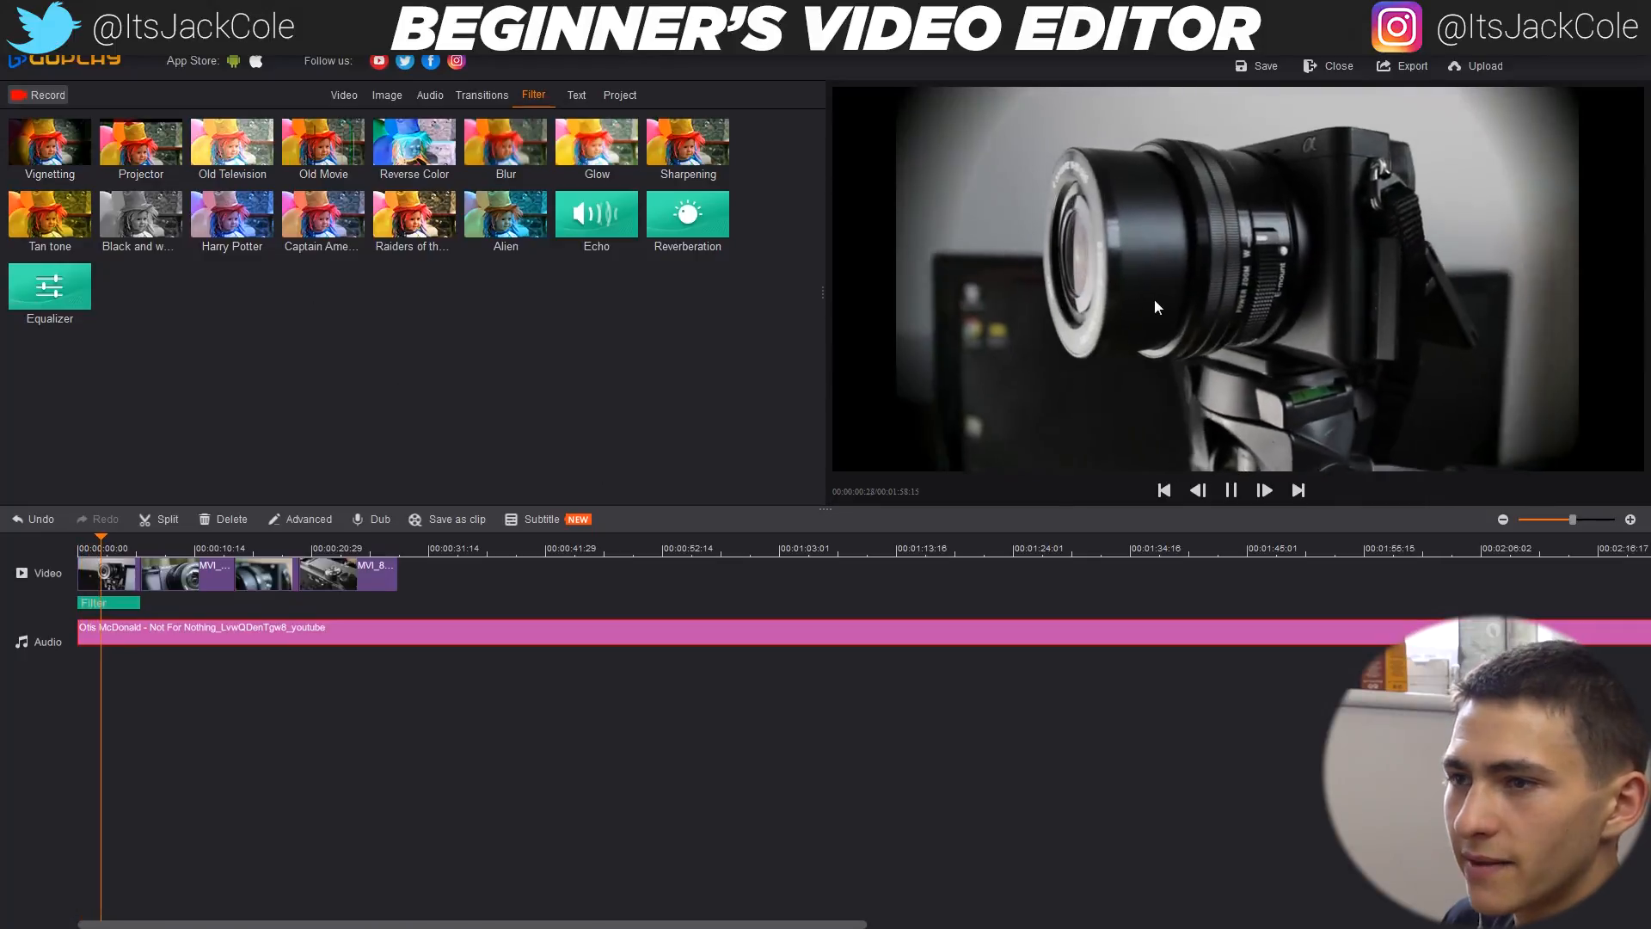
key("space")
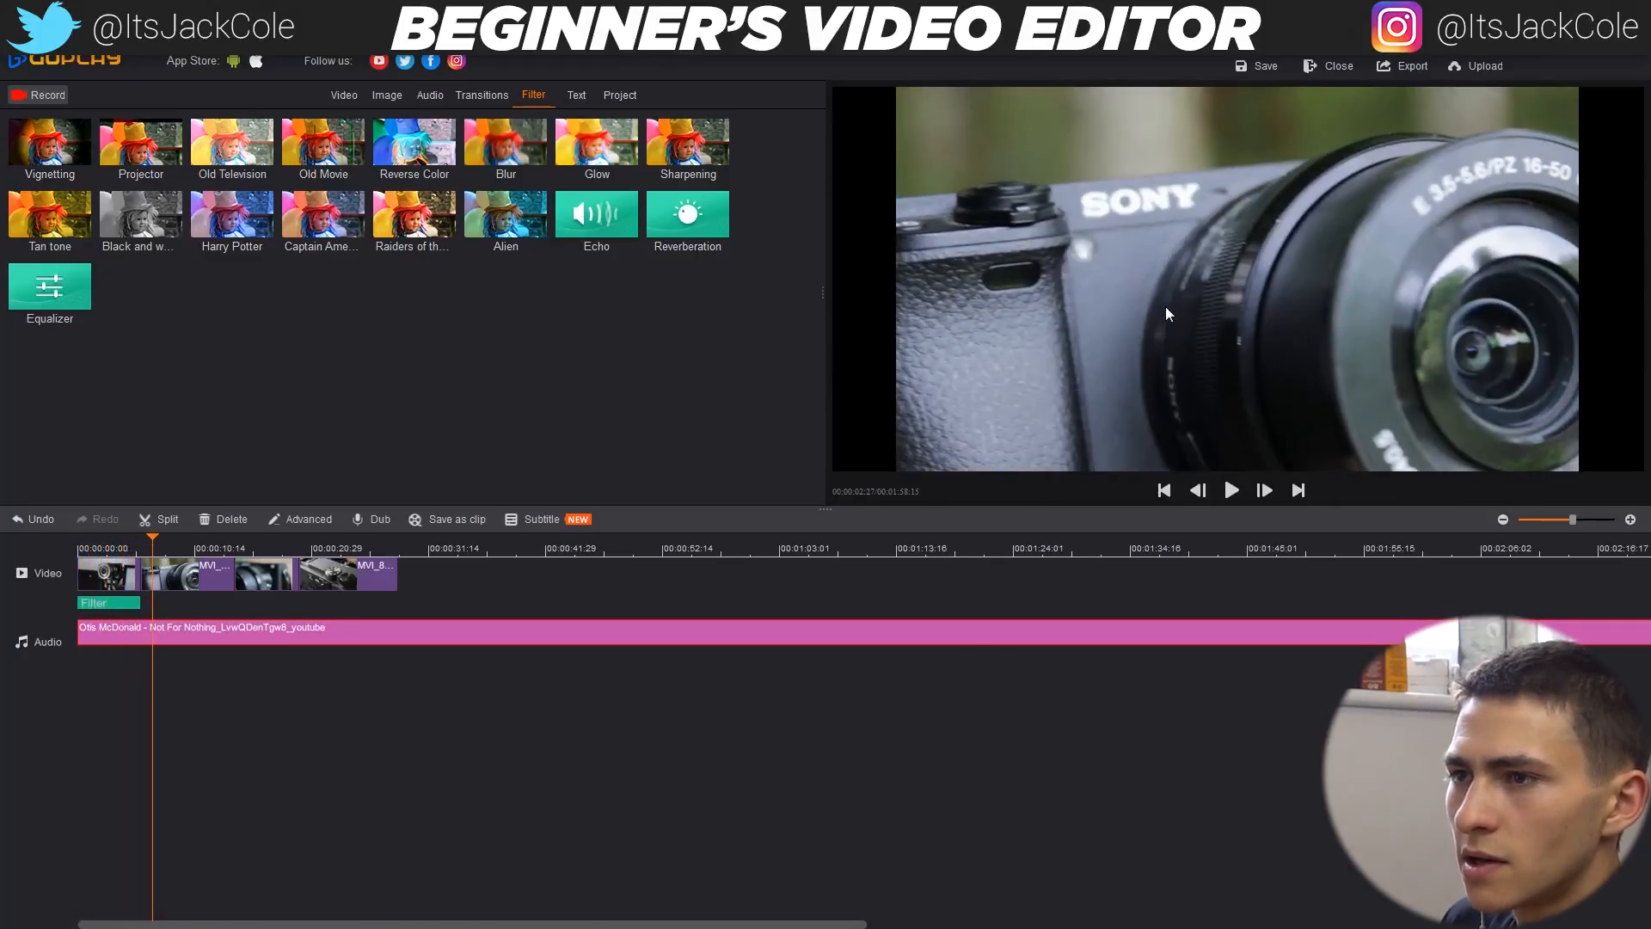
left_click_drag(54, 152, 177, 593)
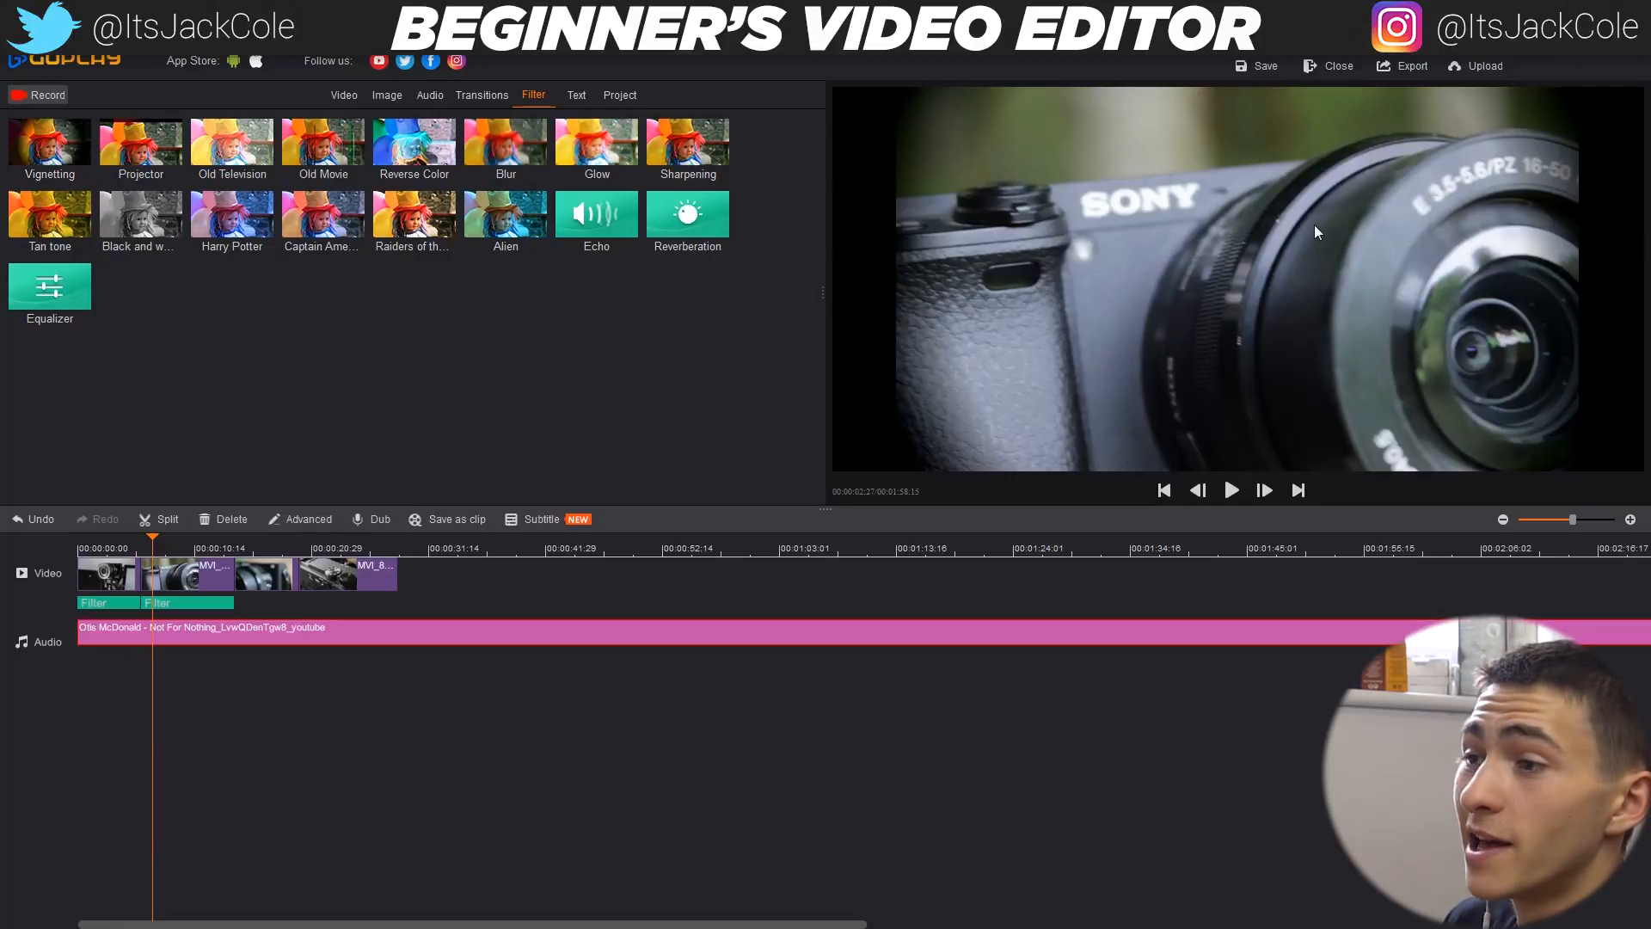
- Apply the Vignetting filter to the third and fourth clips on the video track
key("space")
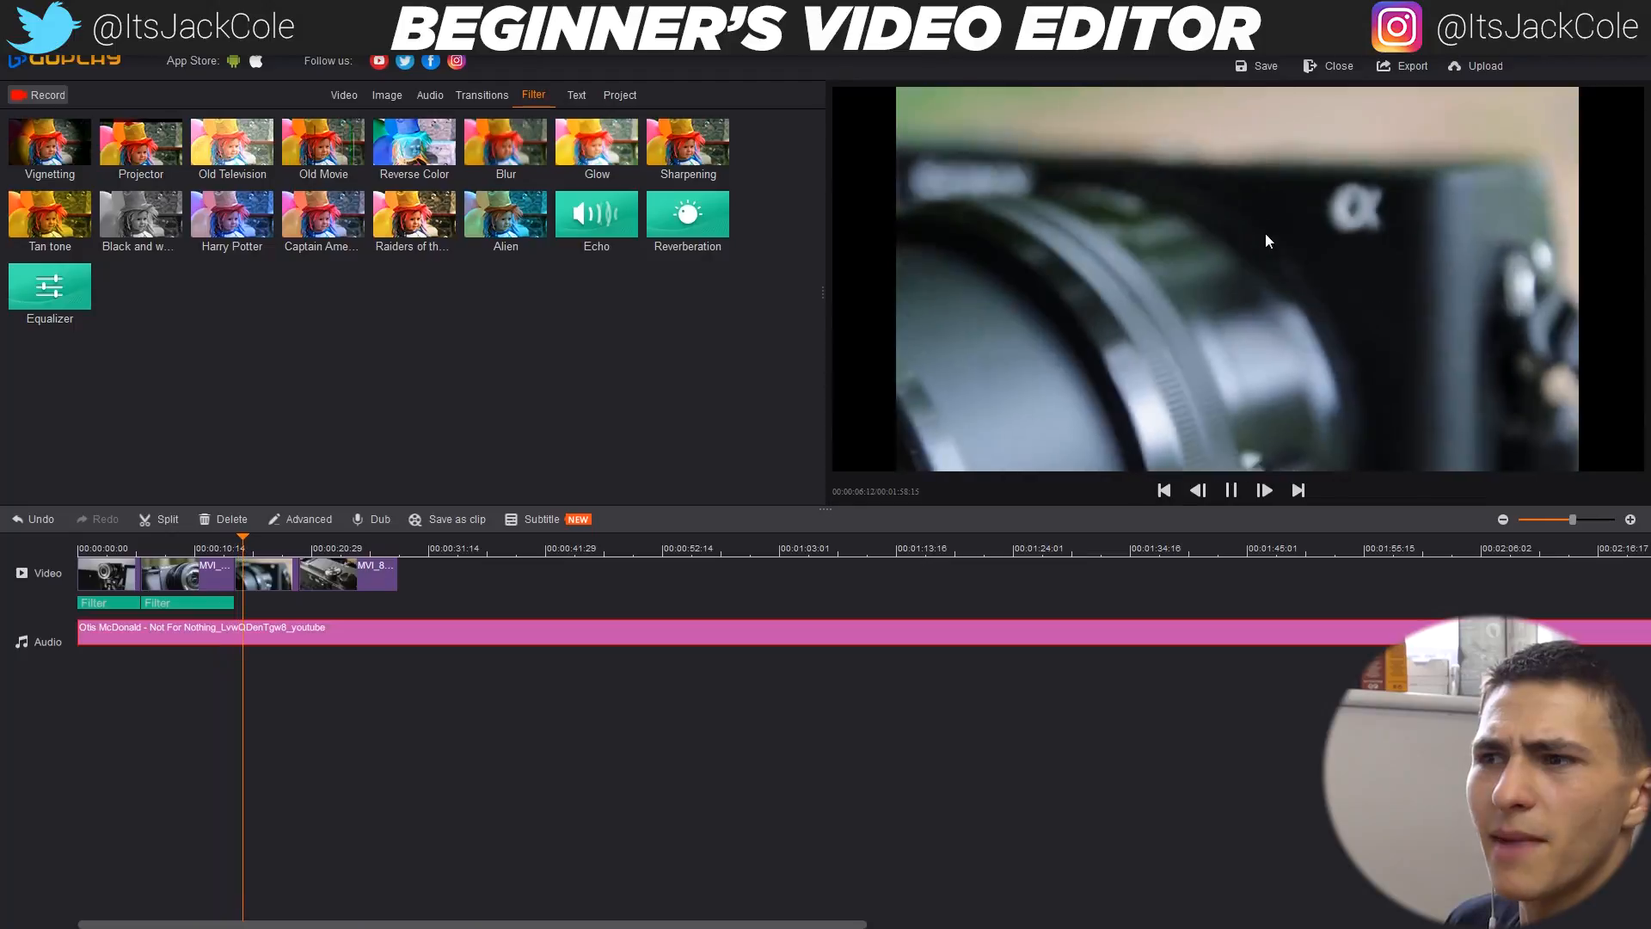
key("space")
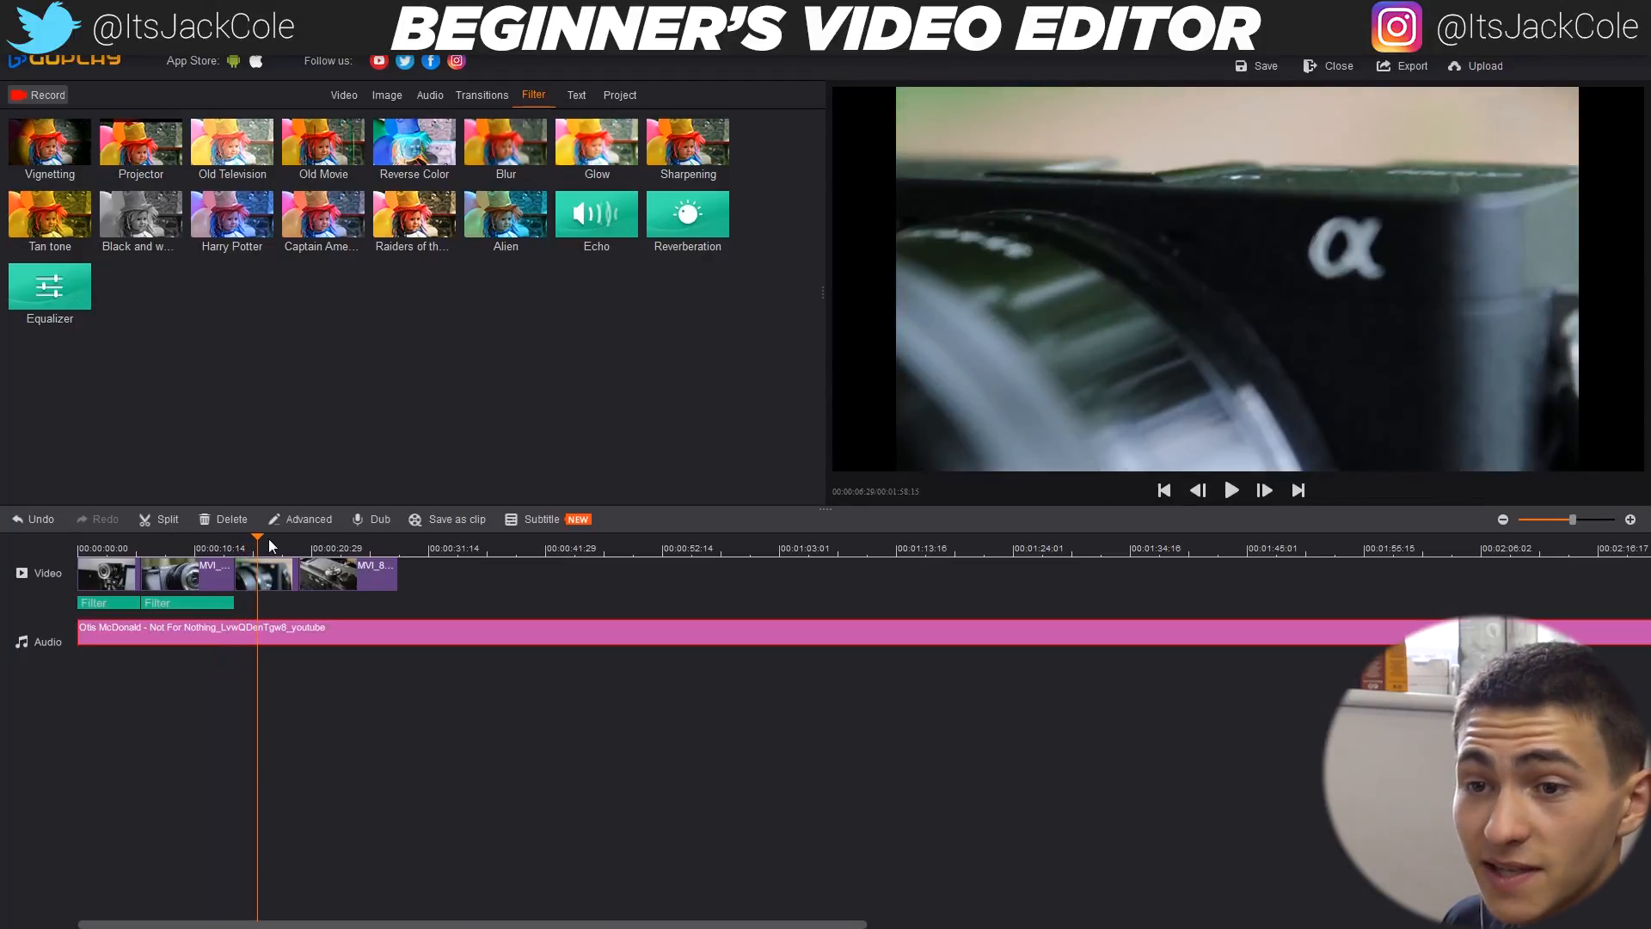
left_click_drag(258, 539, 243, 539)
left_click_drag(49, 159, 257, 587)
key("space")
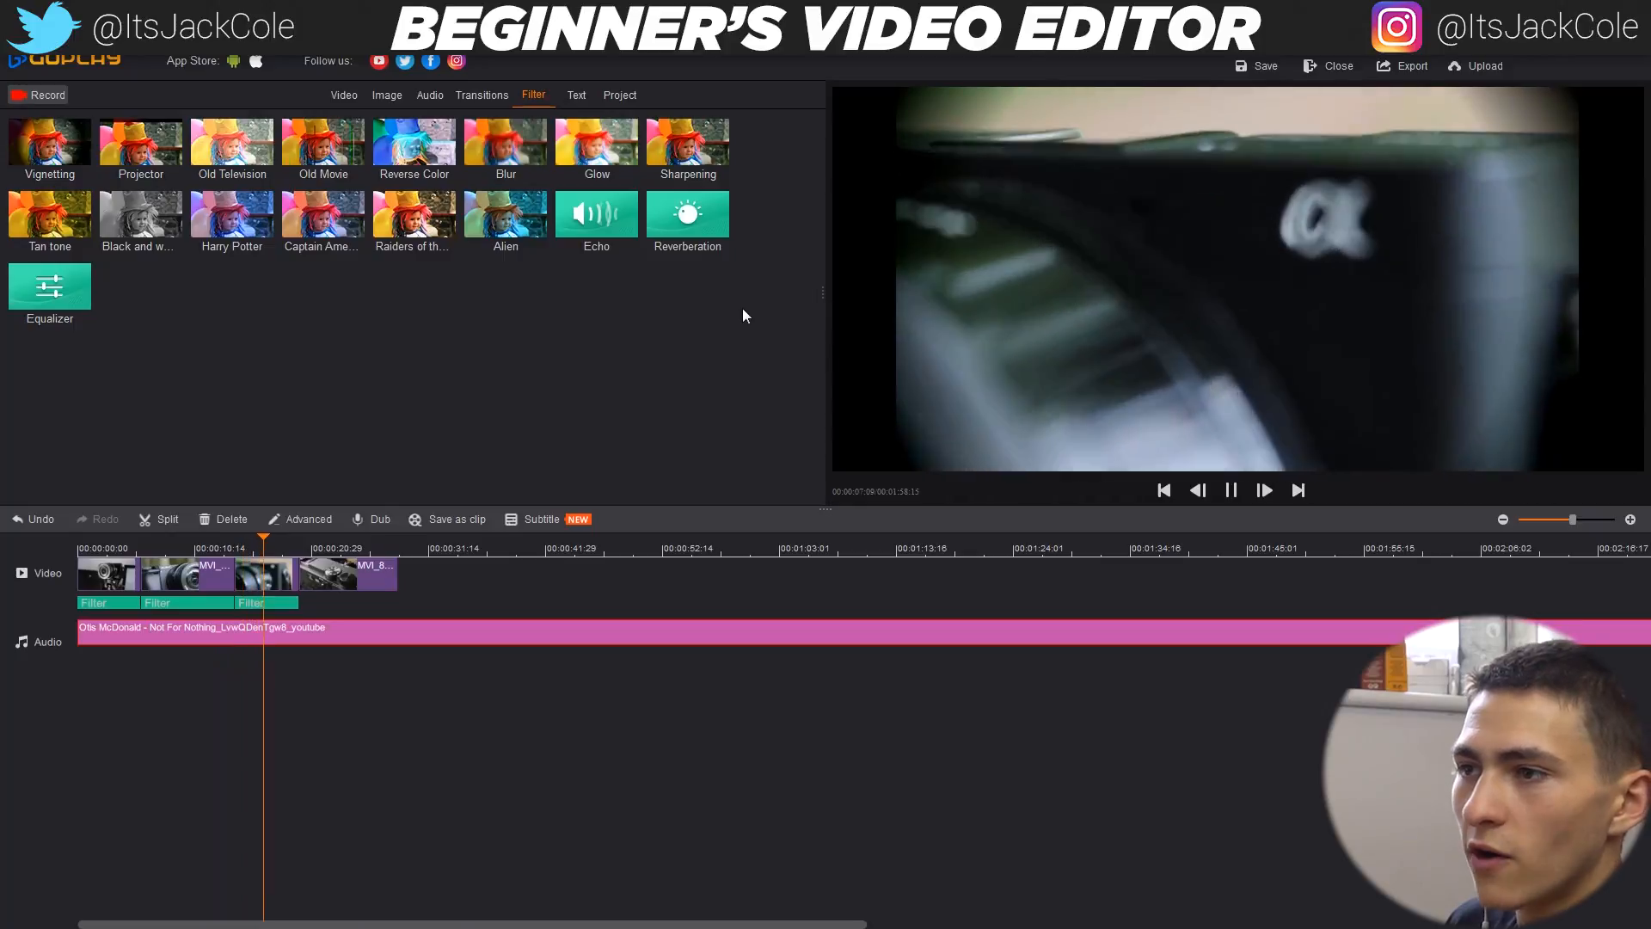
key("space")
left_click_drag(49, 155, 327, 582)
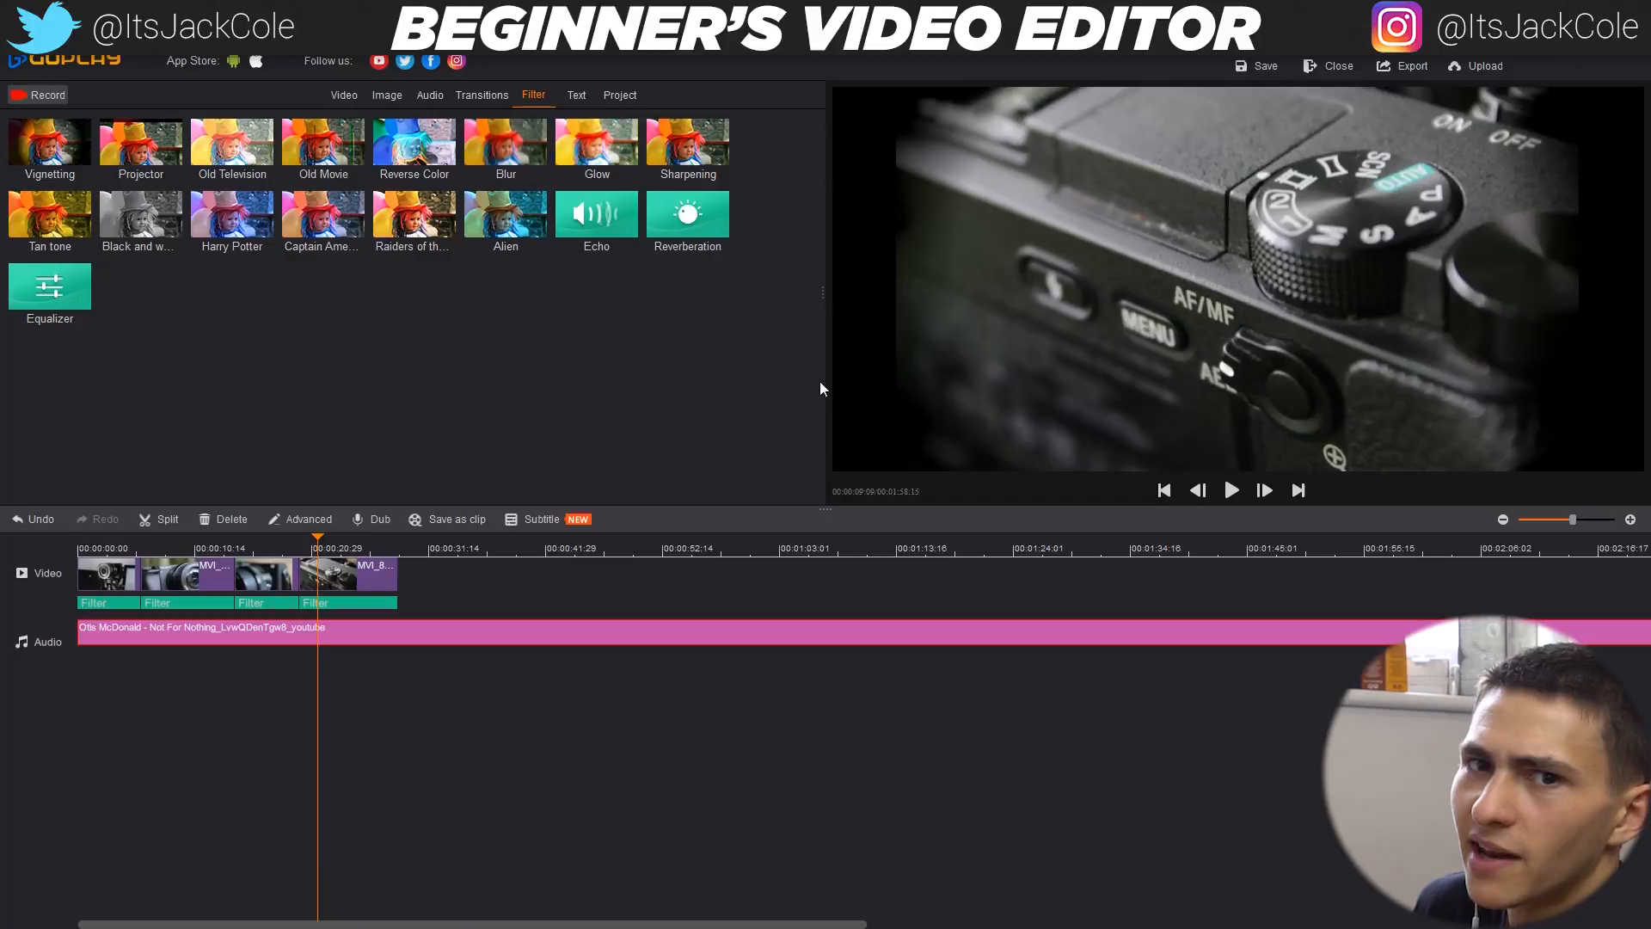
- Scrub through the four filtered clips to examine the vignette, returning the playhead to the start
left_click(339, 548)
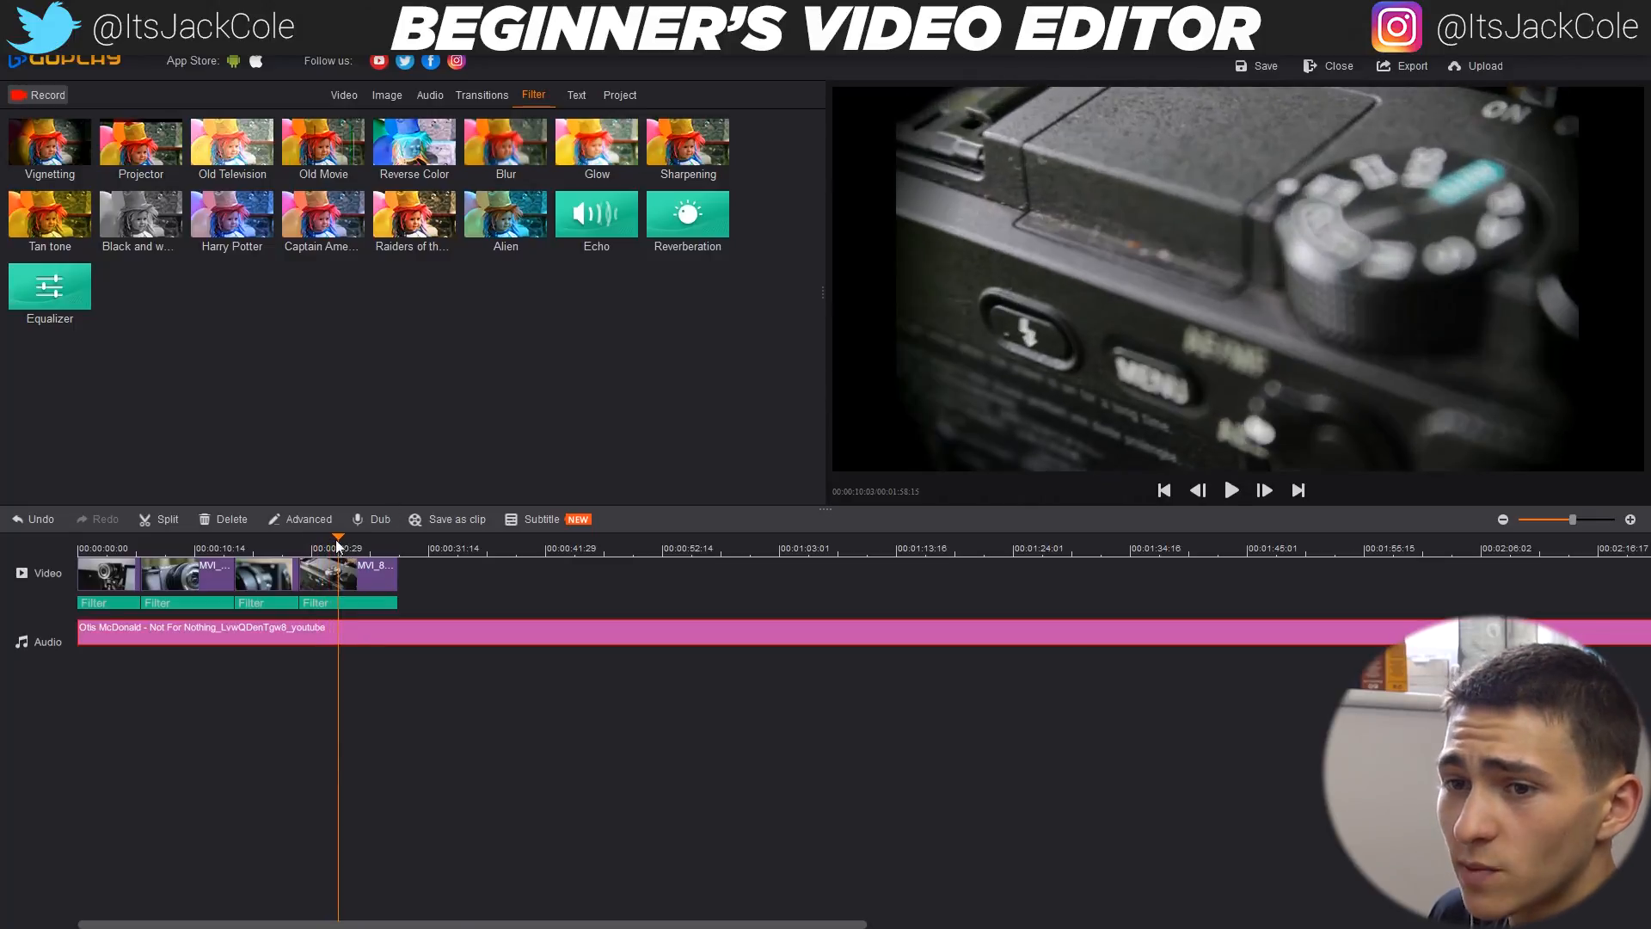
left_click_drag(339, 548, 5, 554)
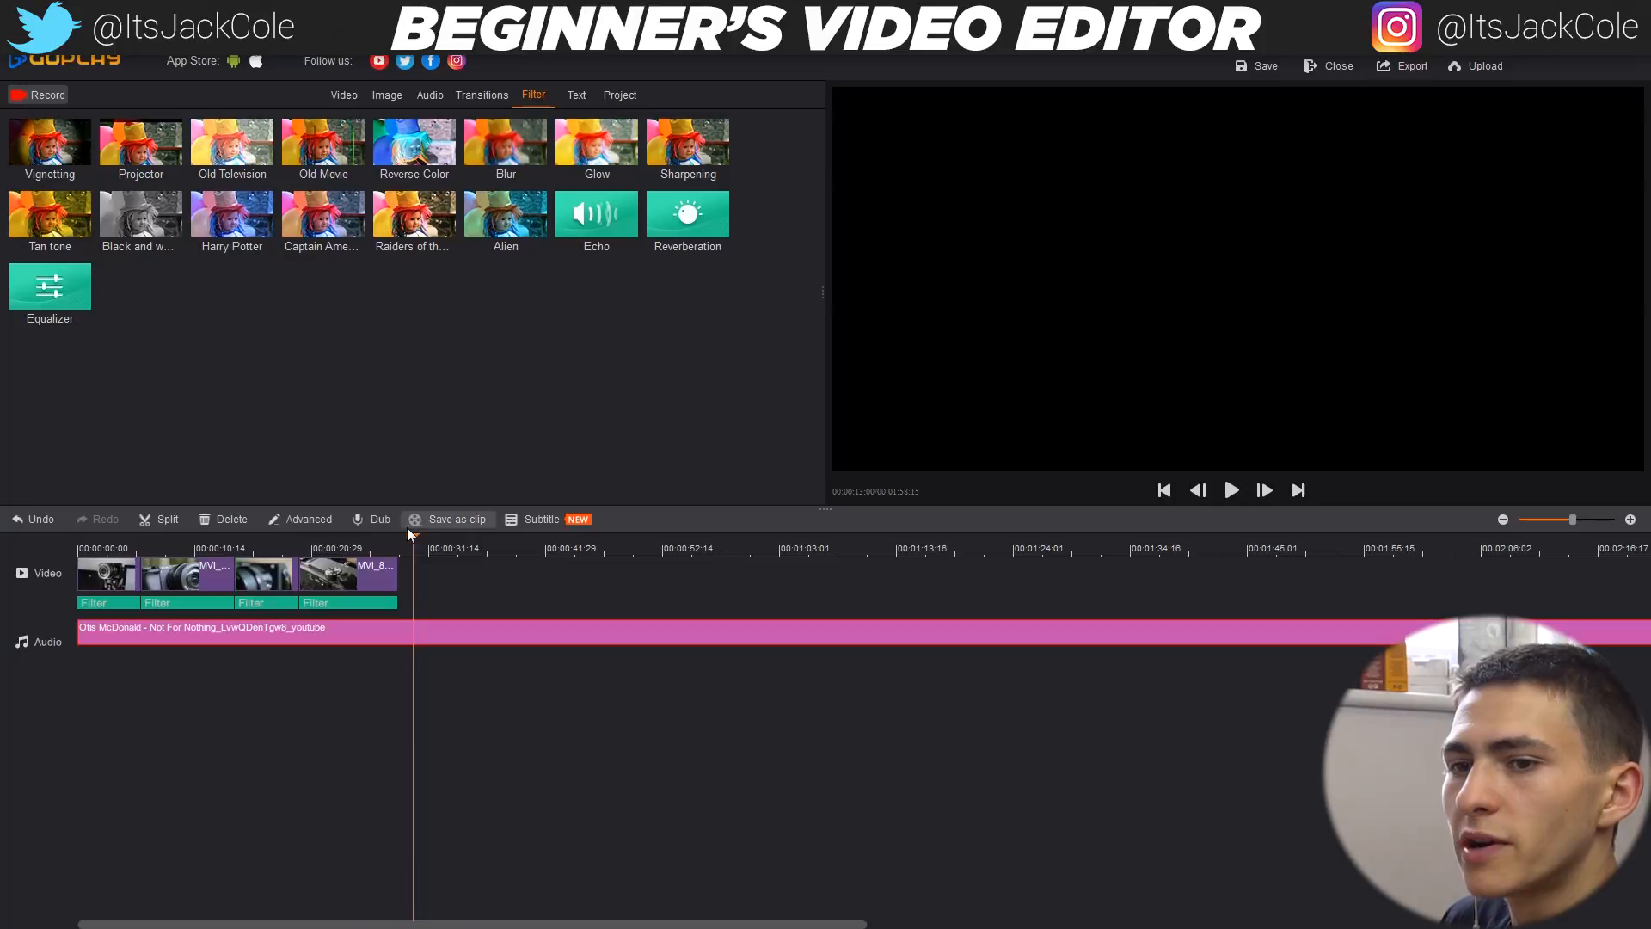
left_click_drag(417, 547, 60, 542)
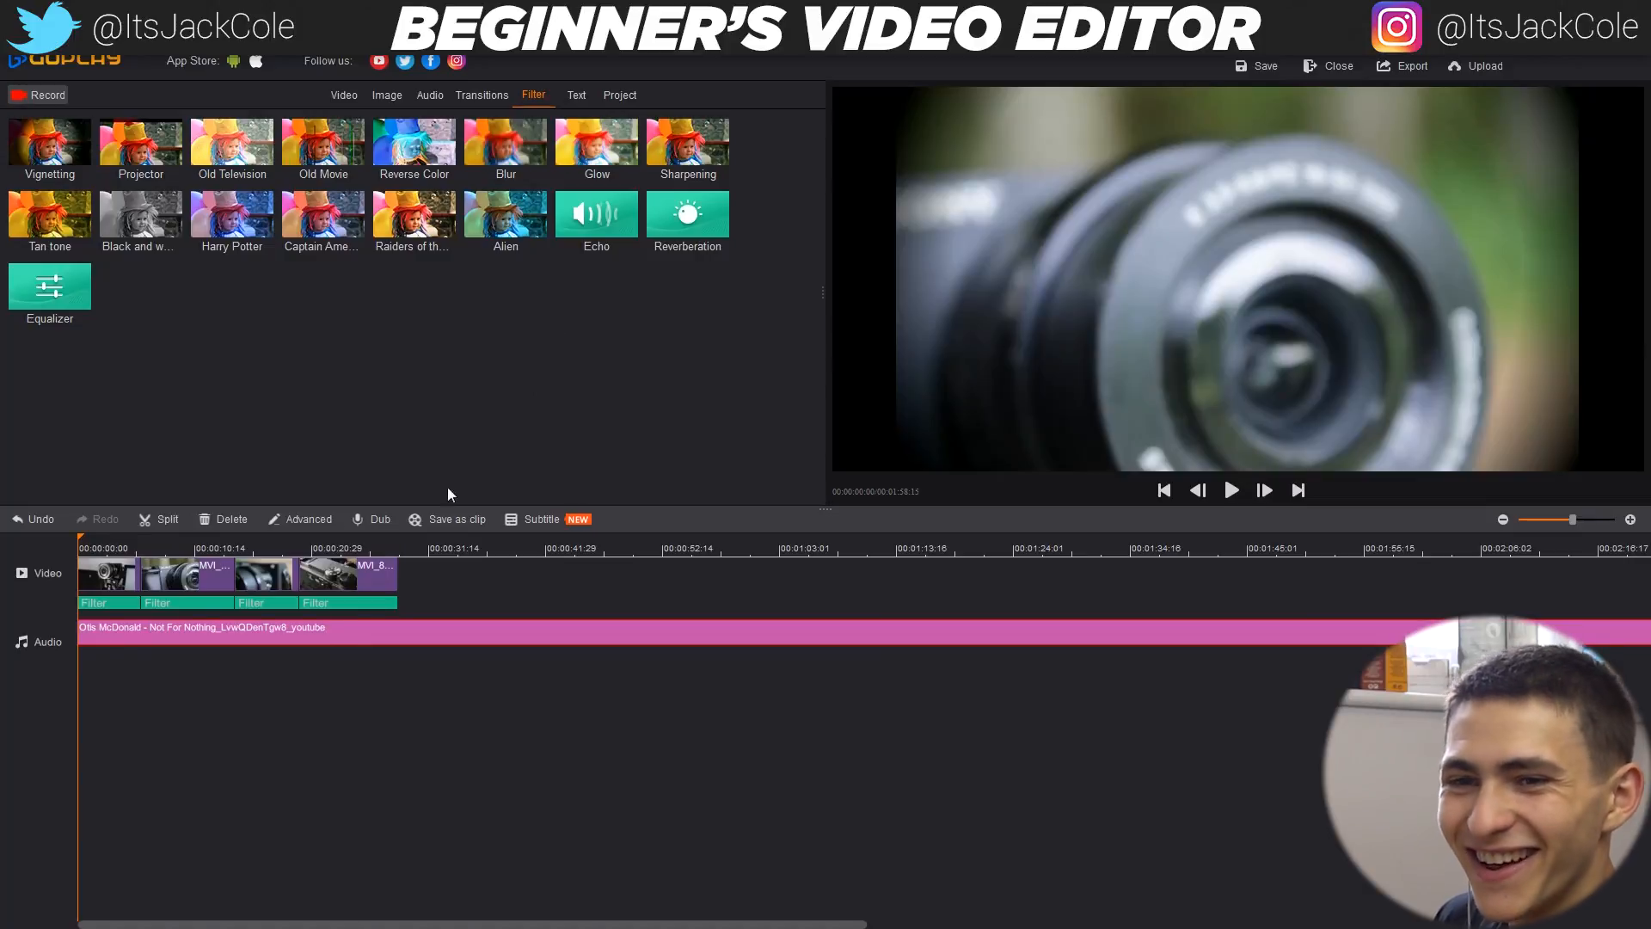
left_click_drag(187, 693, 56, 682)
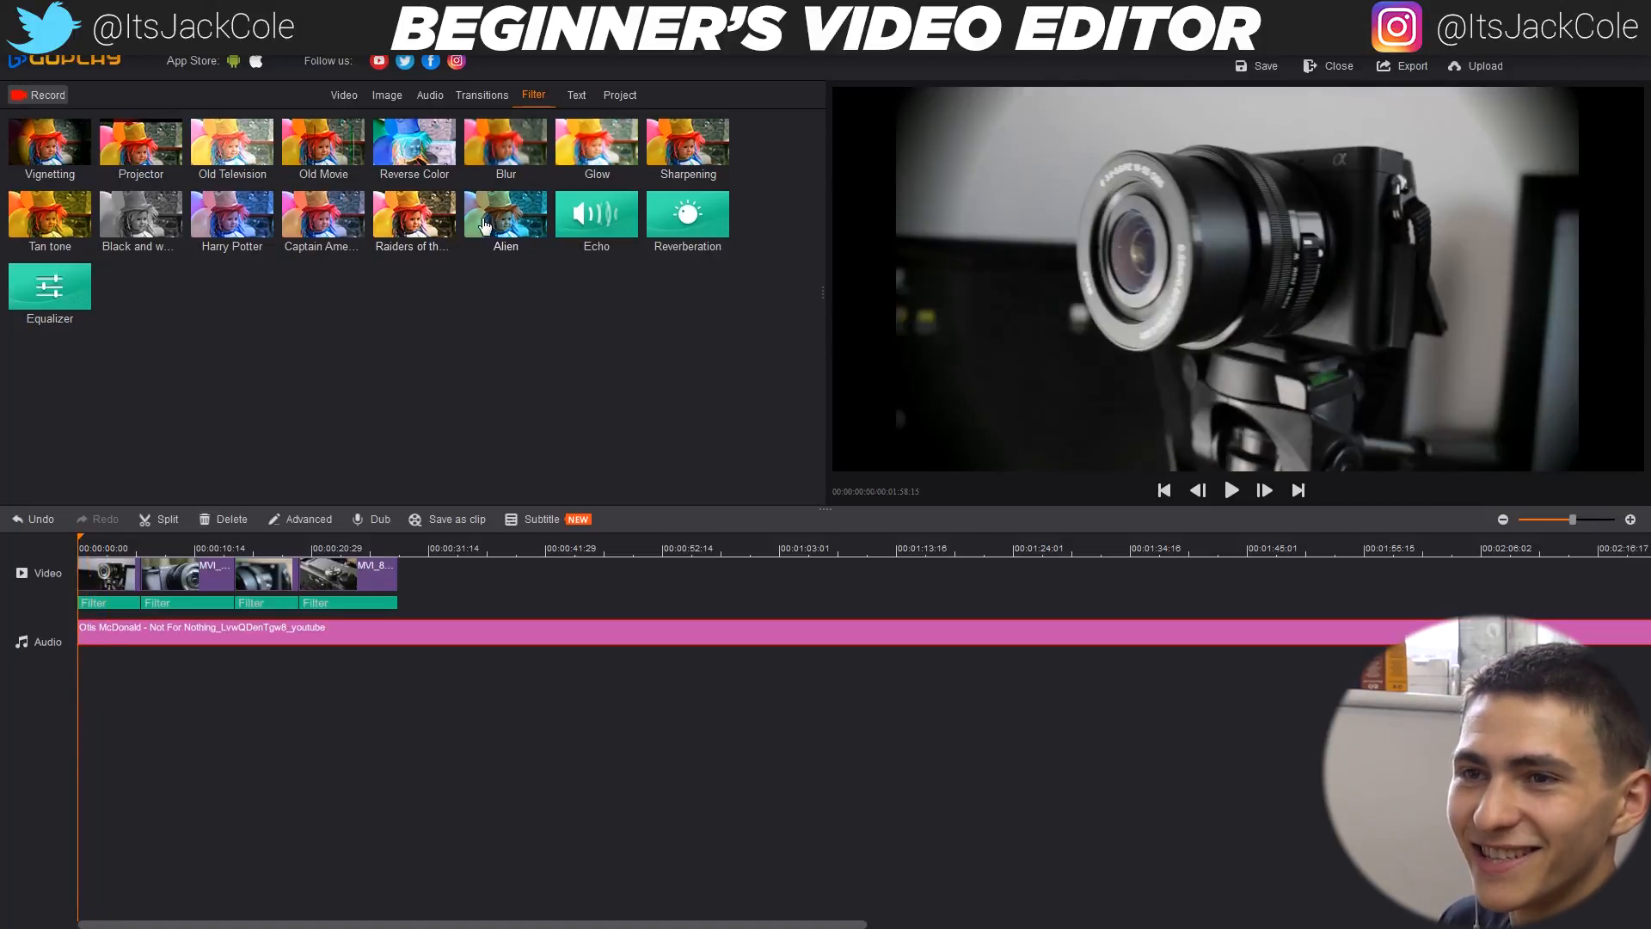
- Add a fade in and fade out text at the start of the timeline reading "CAMERAS VIDEO!"
left_click(577, 97)
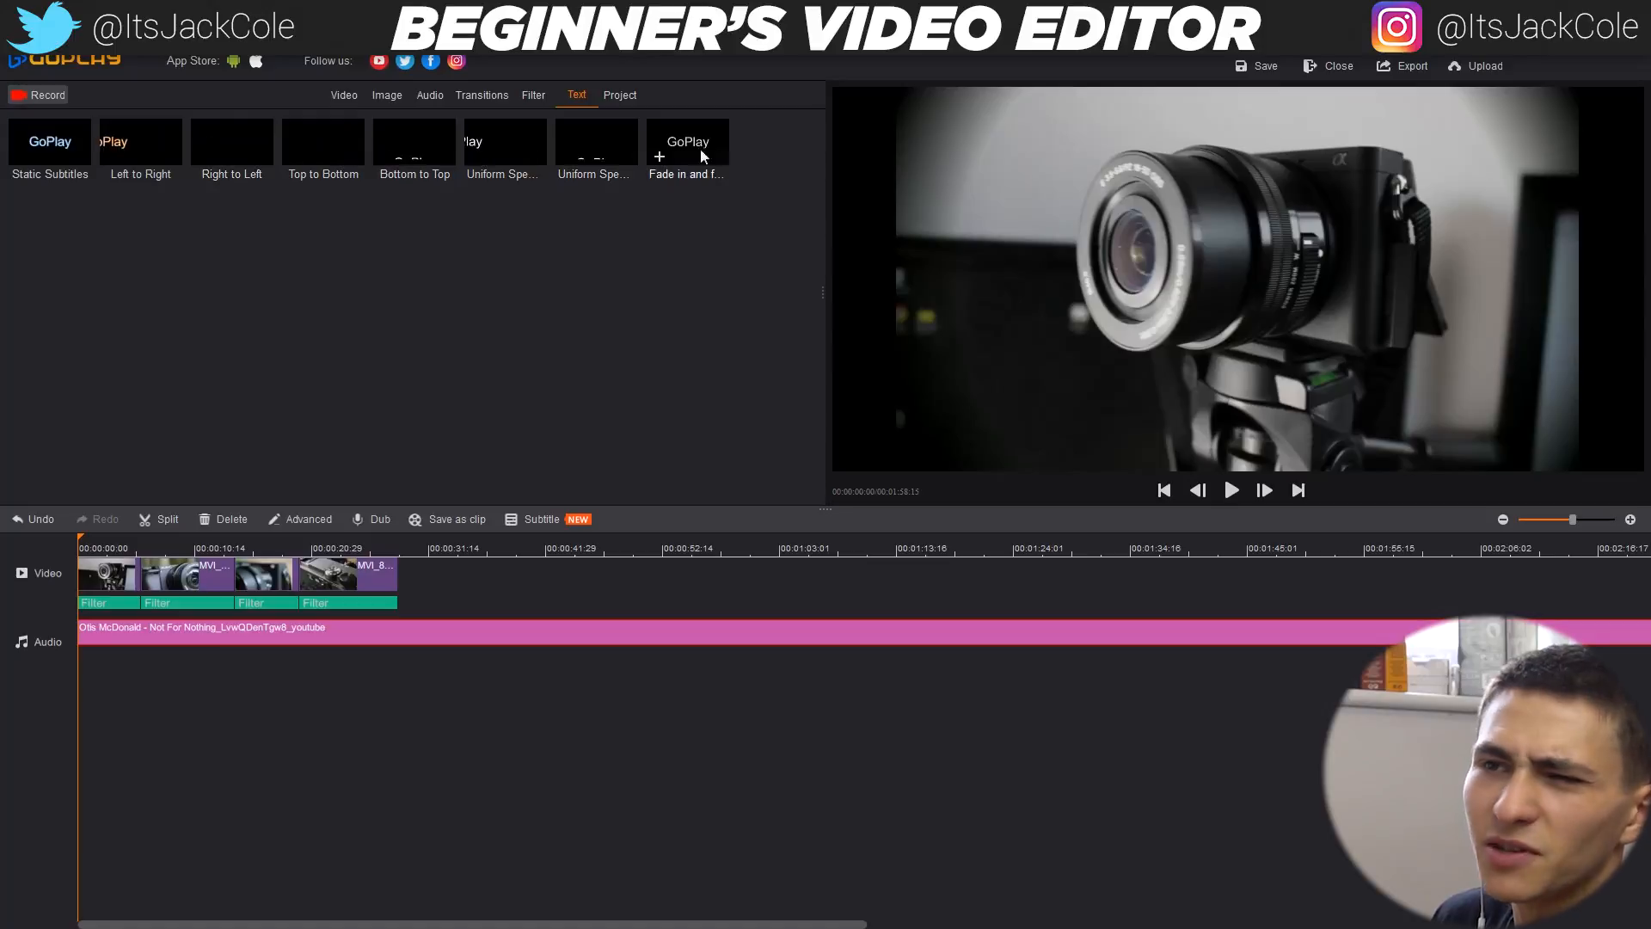
left_click_drag(699, 142, 86, 575)
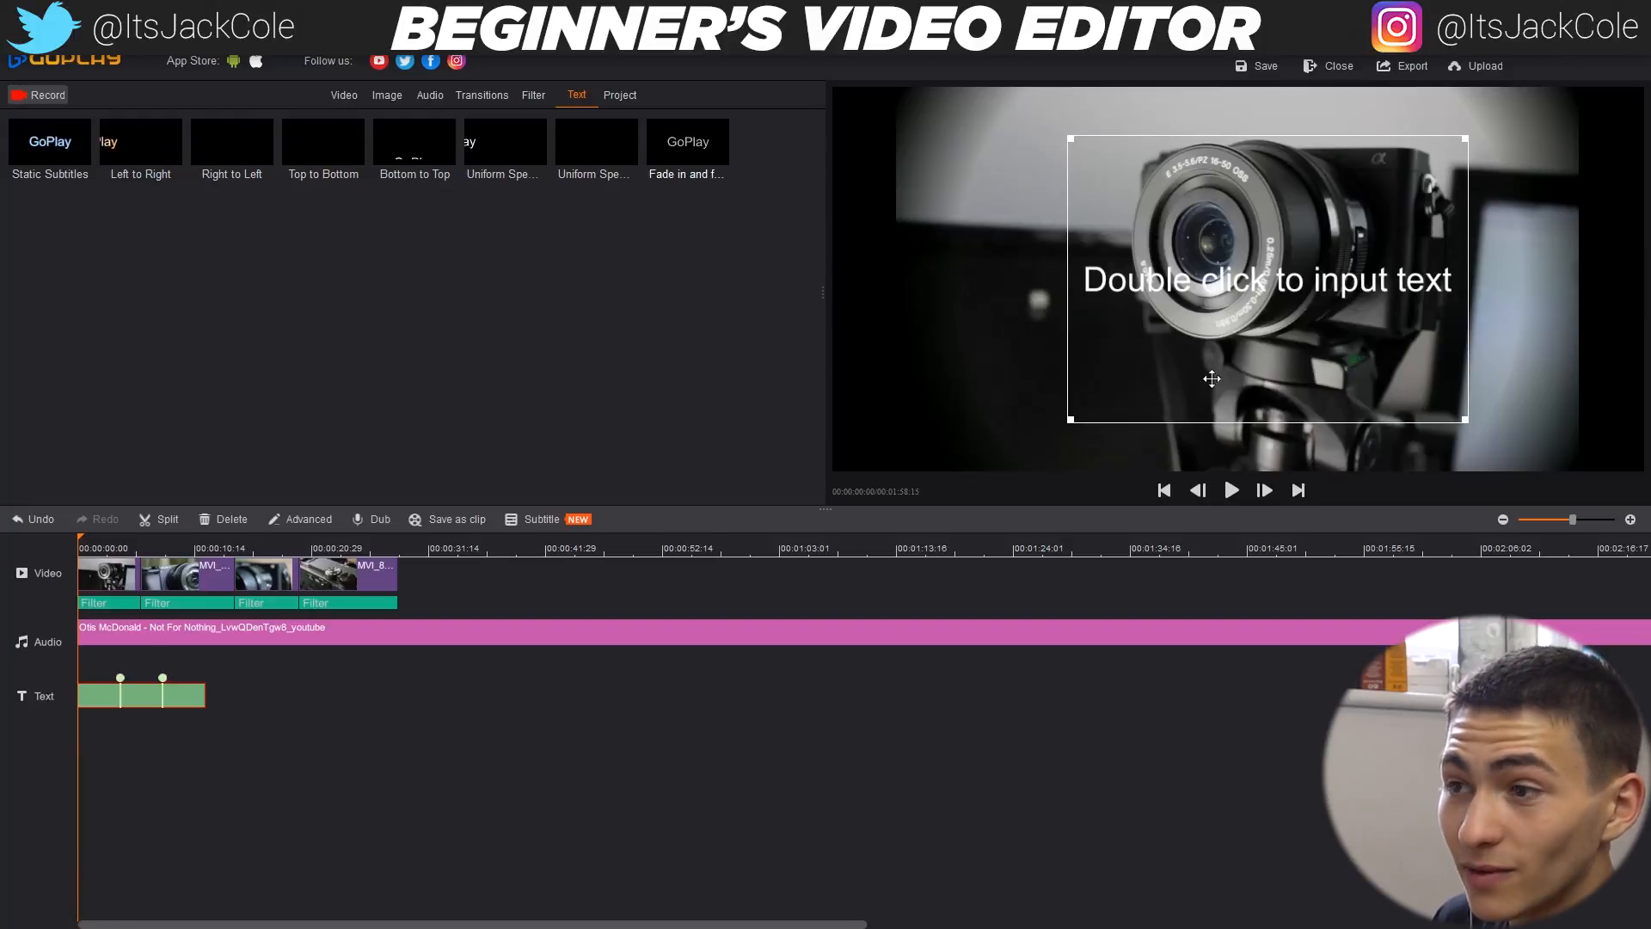
double_click(1344, 286)
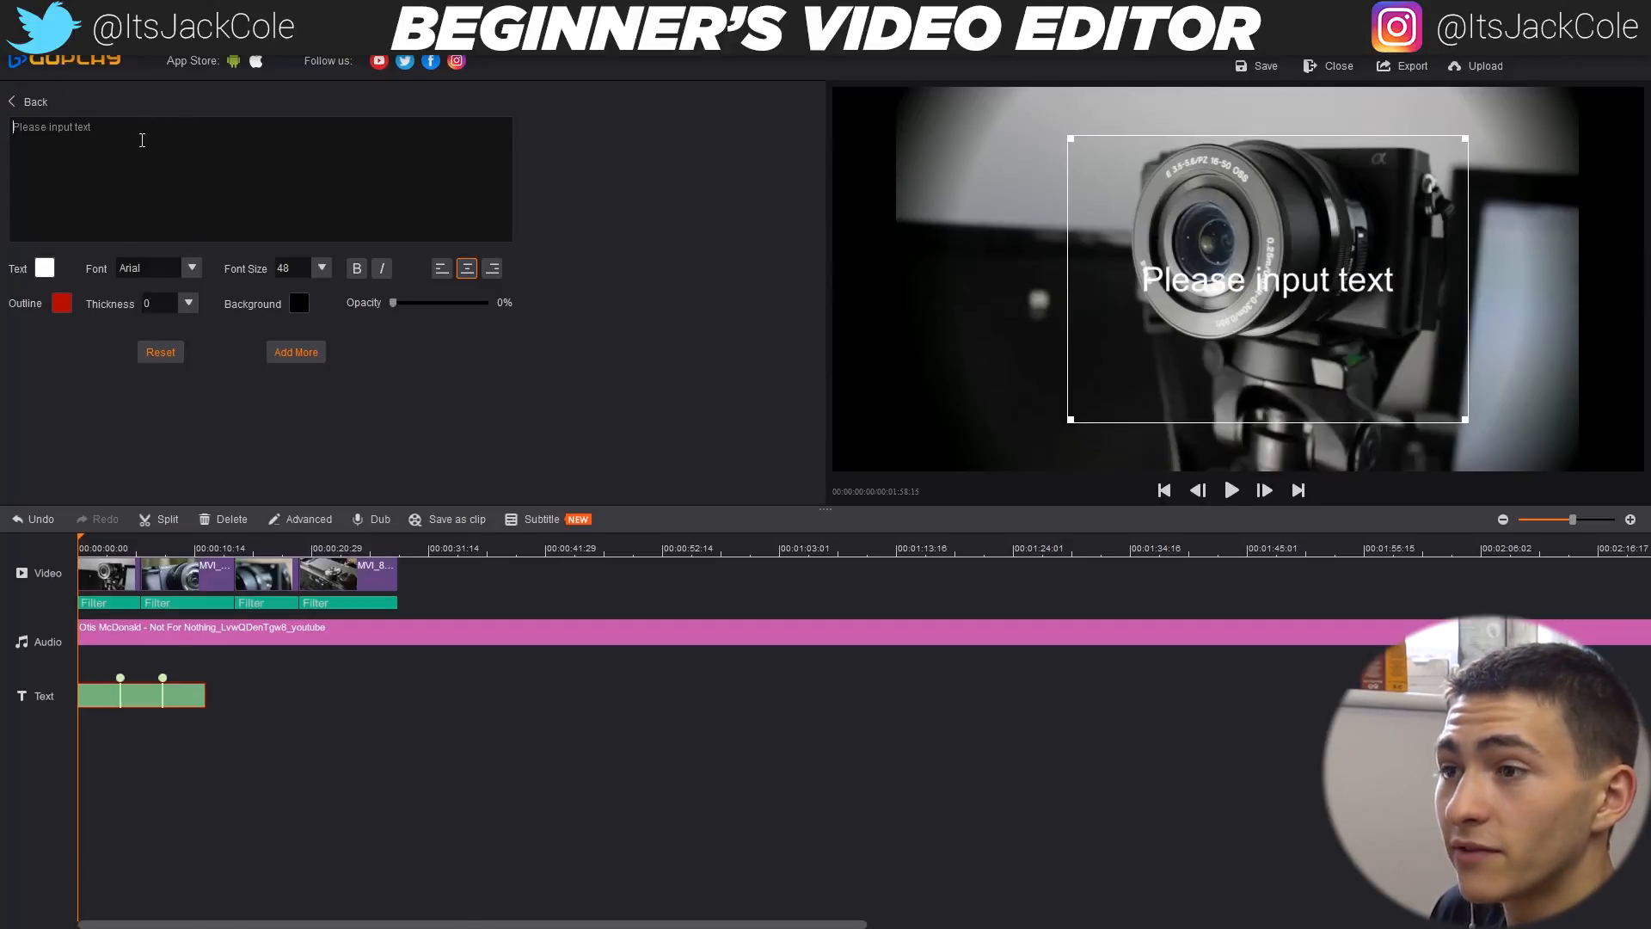
type("CA")
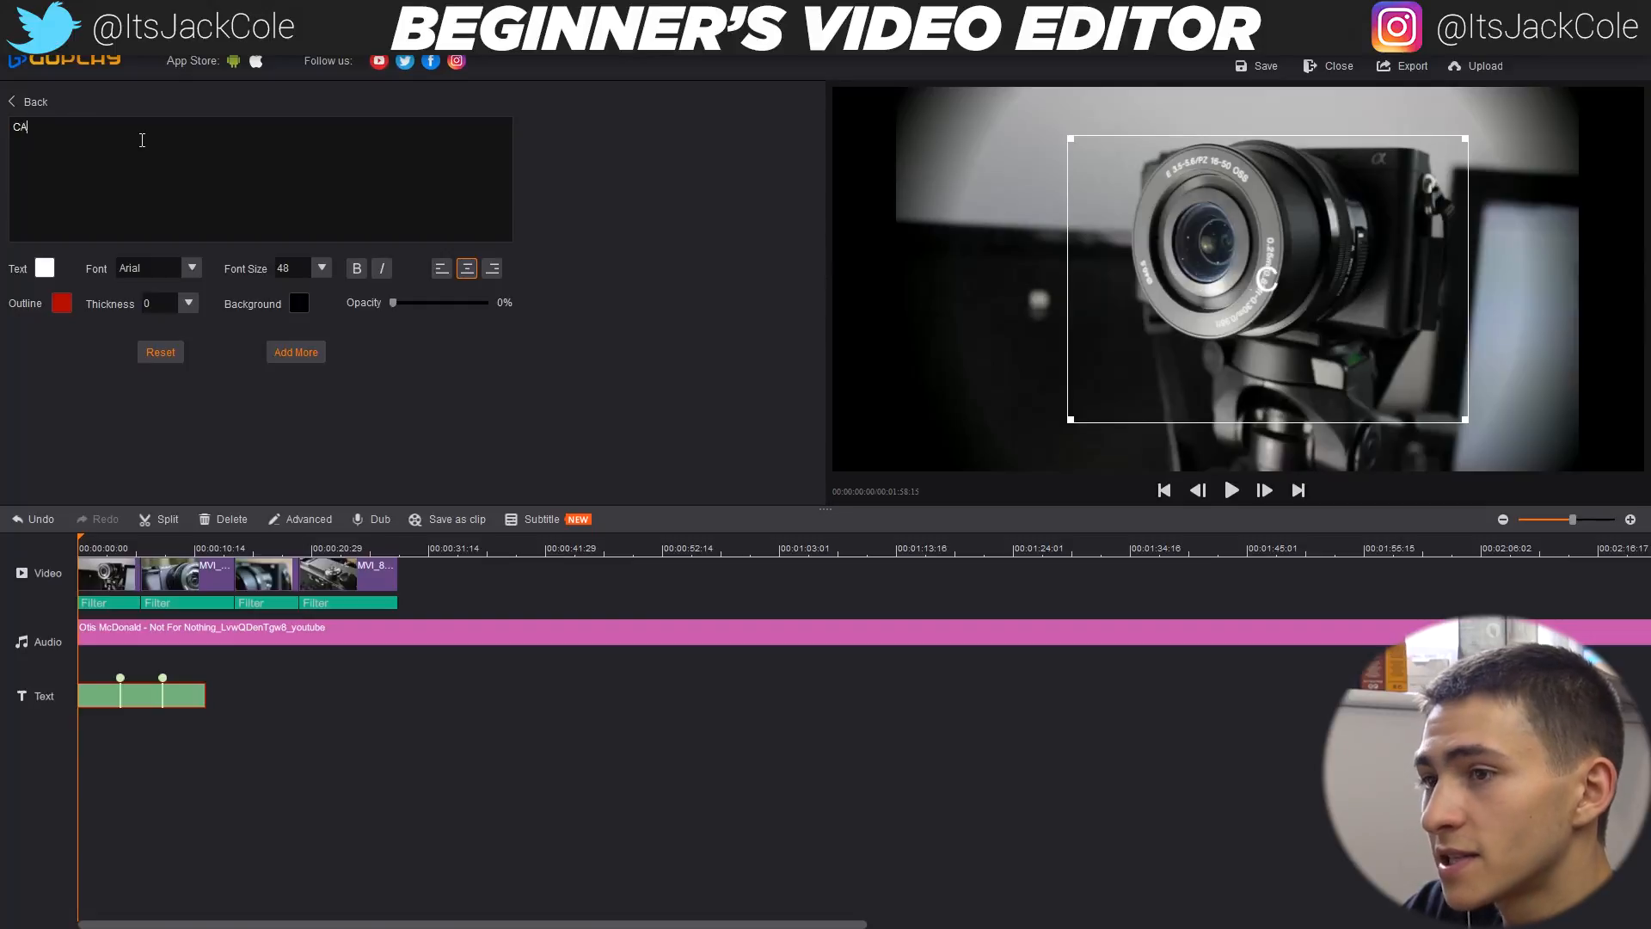
type("MERAS VIDEO!")
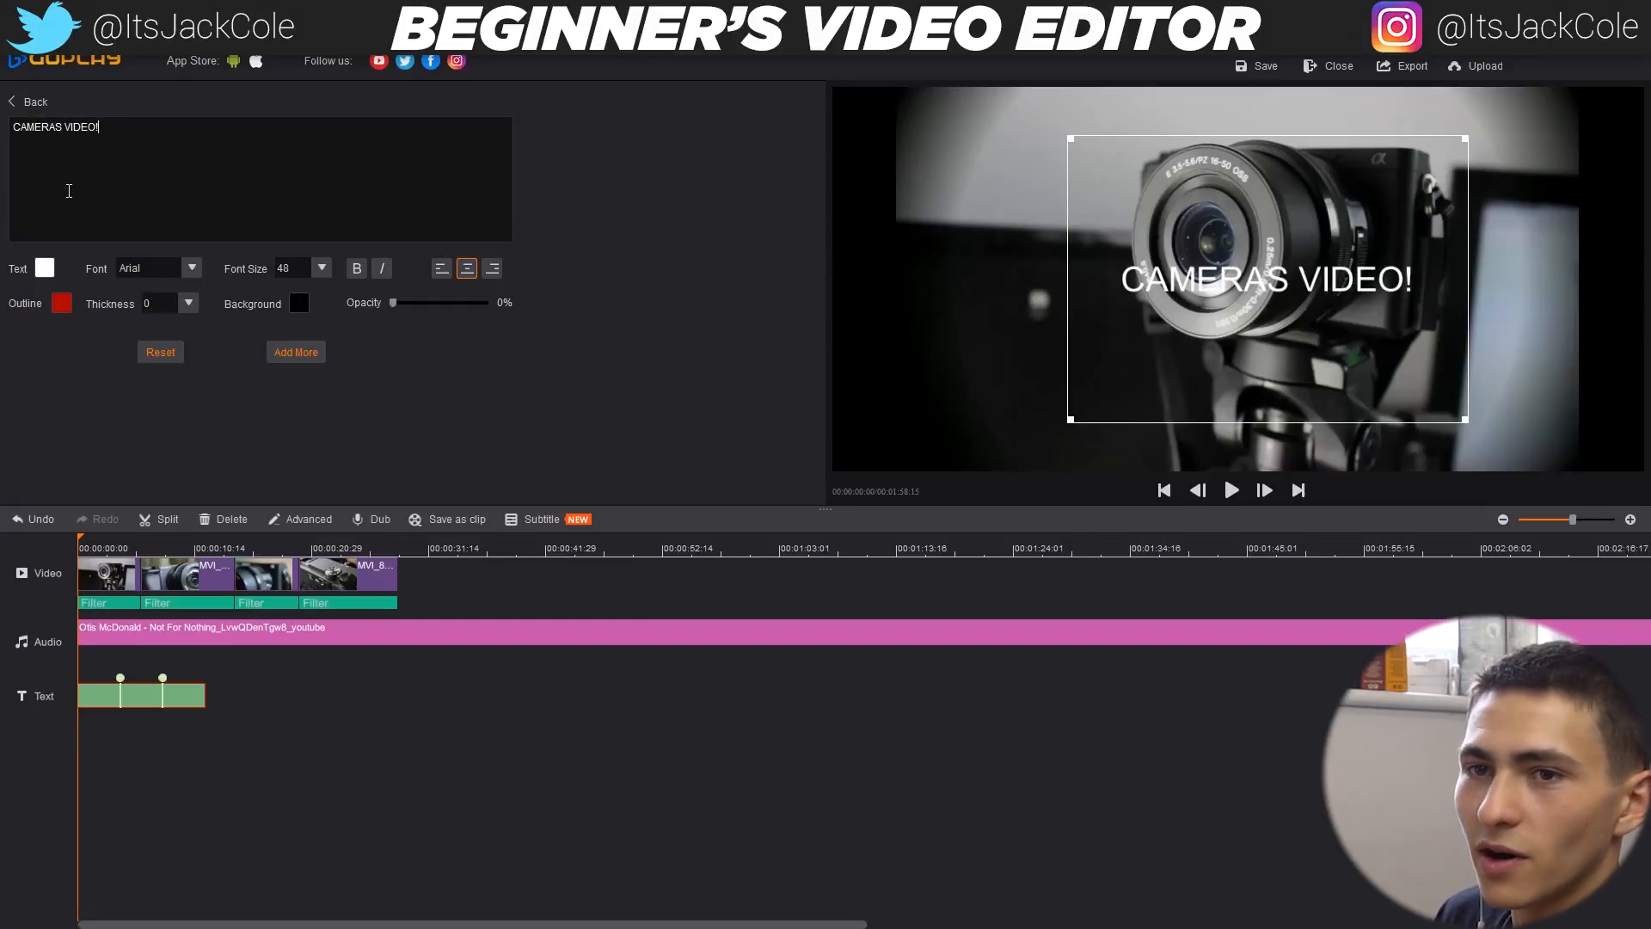
- Set the title's font to Gotham Ultra and its font size to 74
key("ctrl+a")
left_click(194, 274)
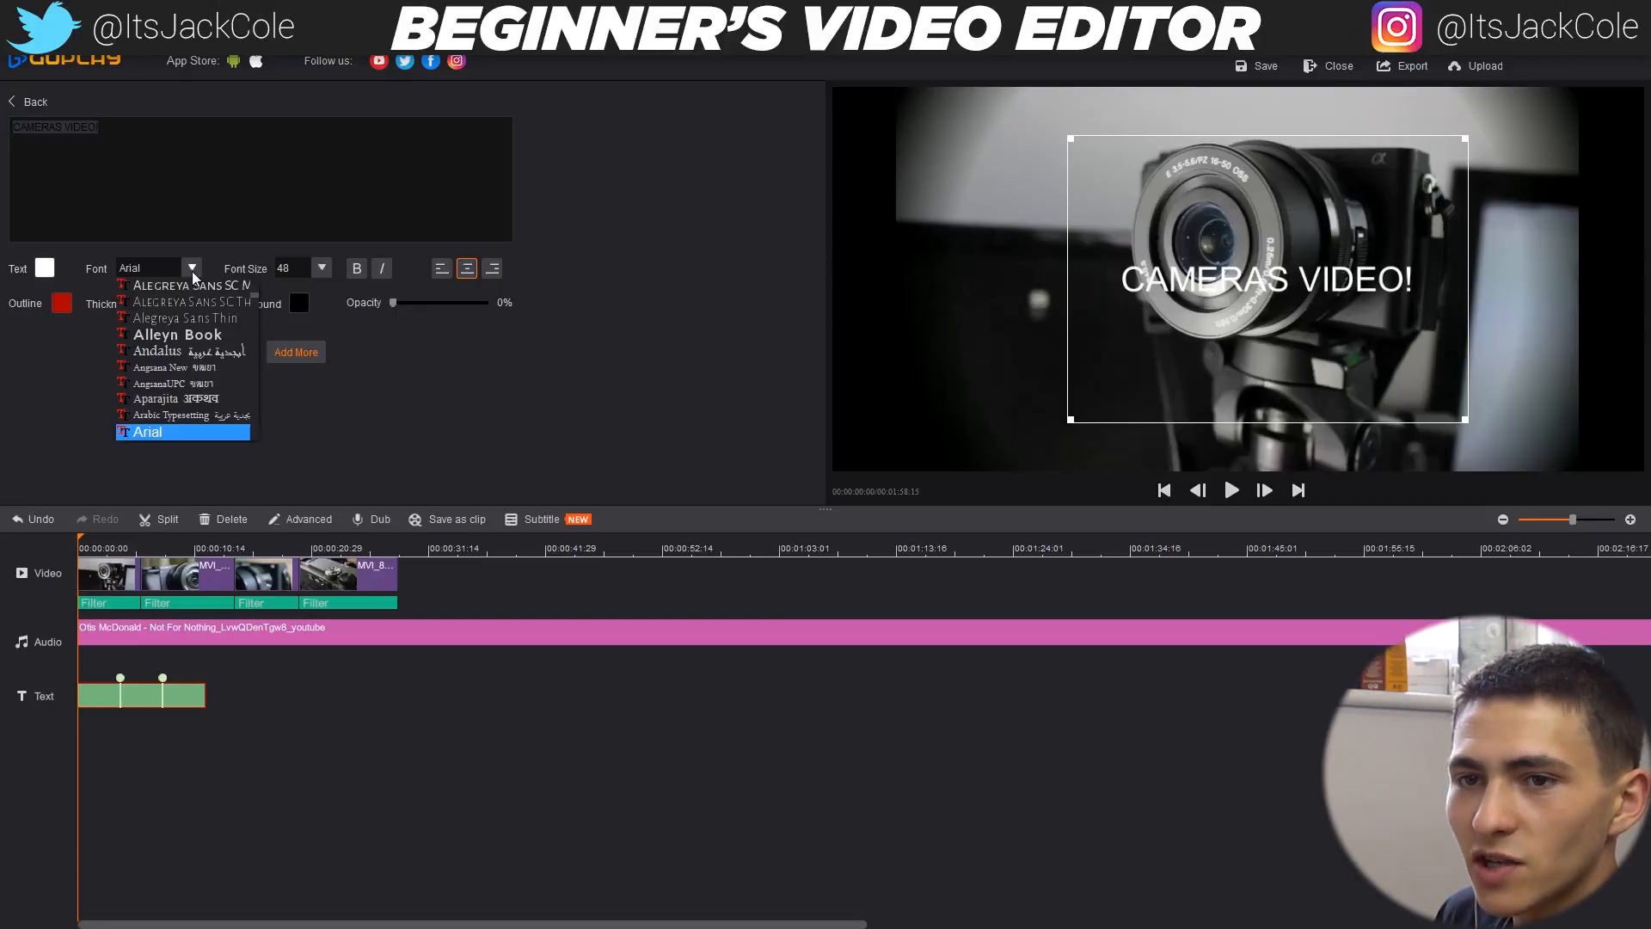
key("g")
scroll(181, 352, "down", 3)
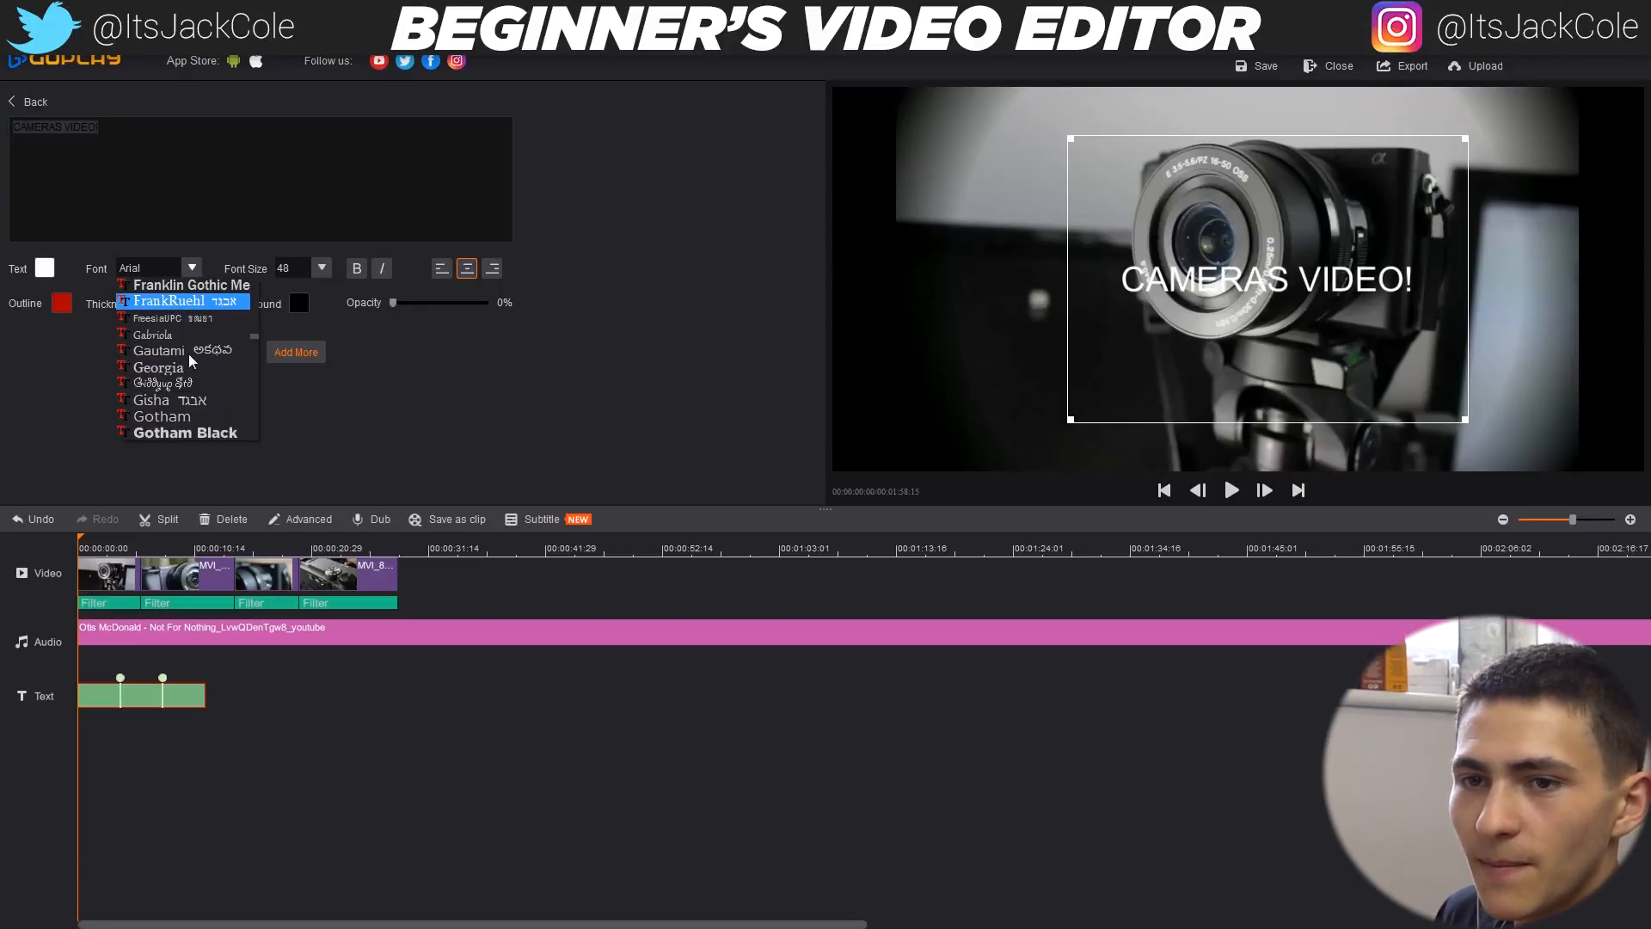
scroll(197, 374, "down", 2)
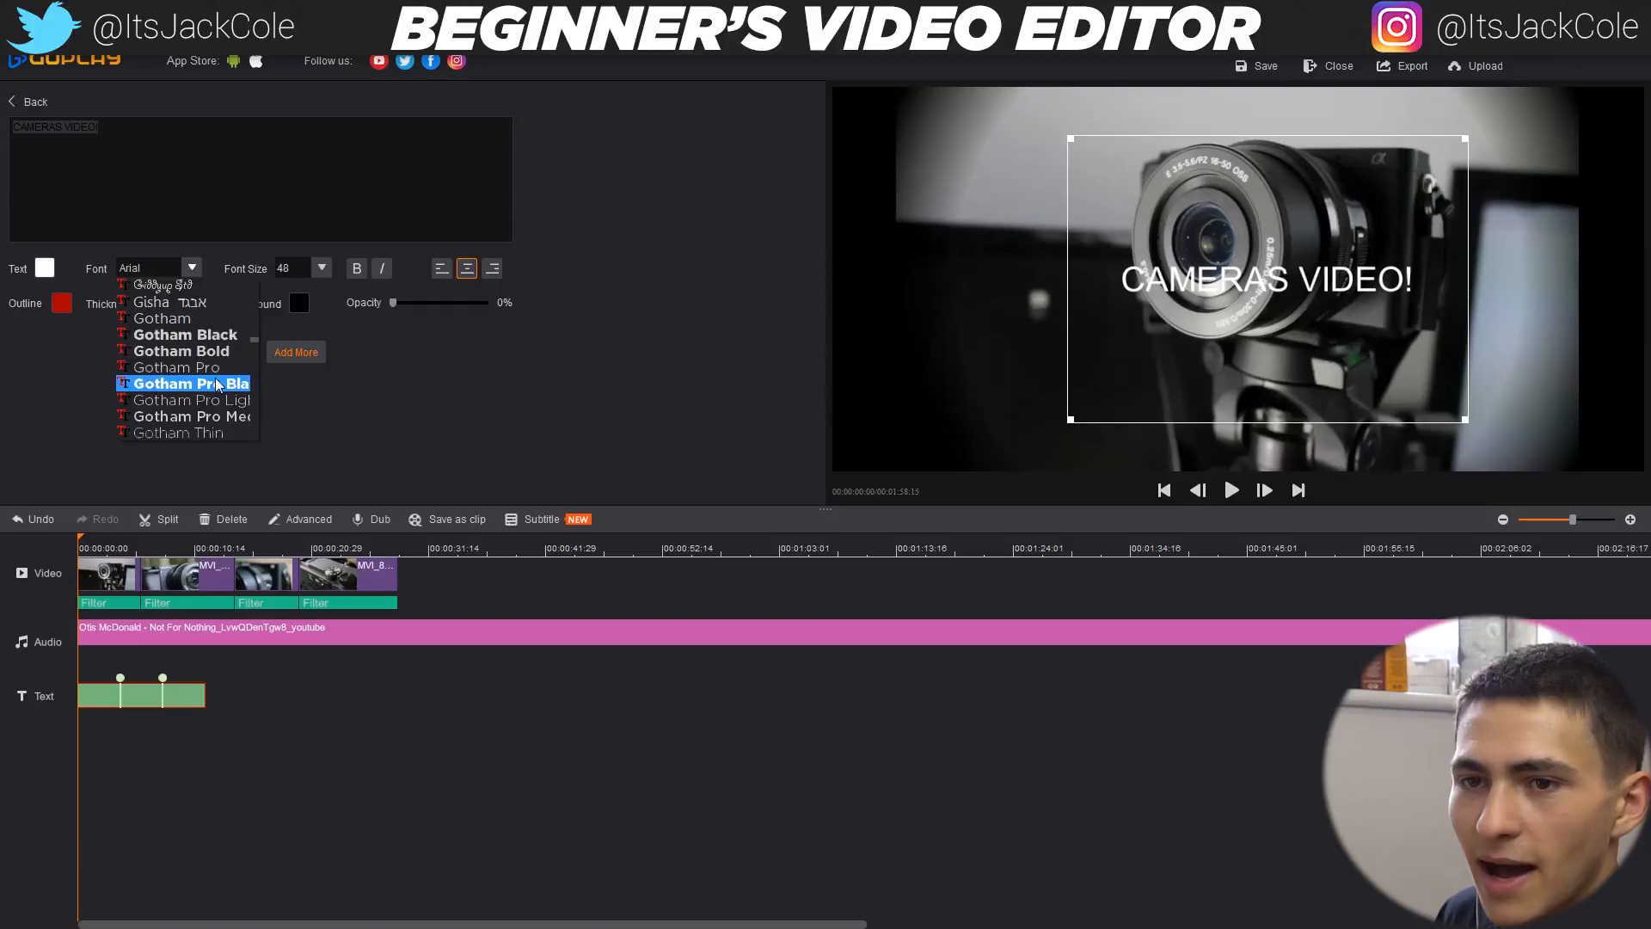
left_click(218, 400)
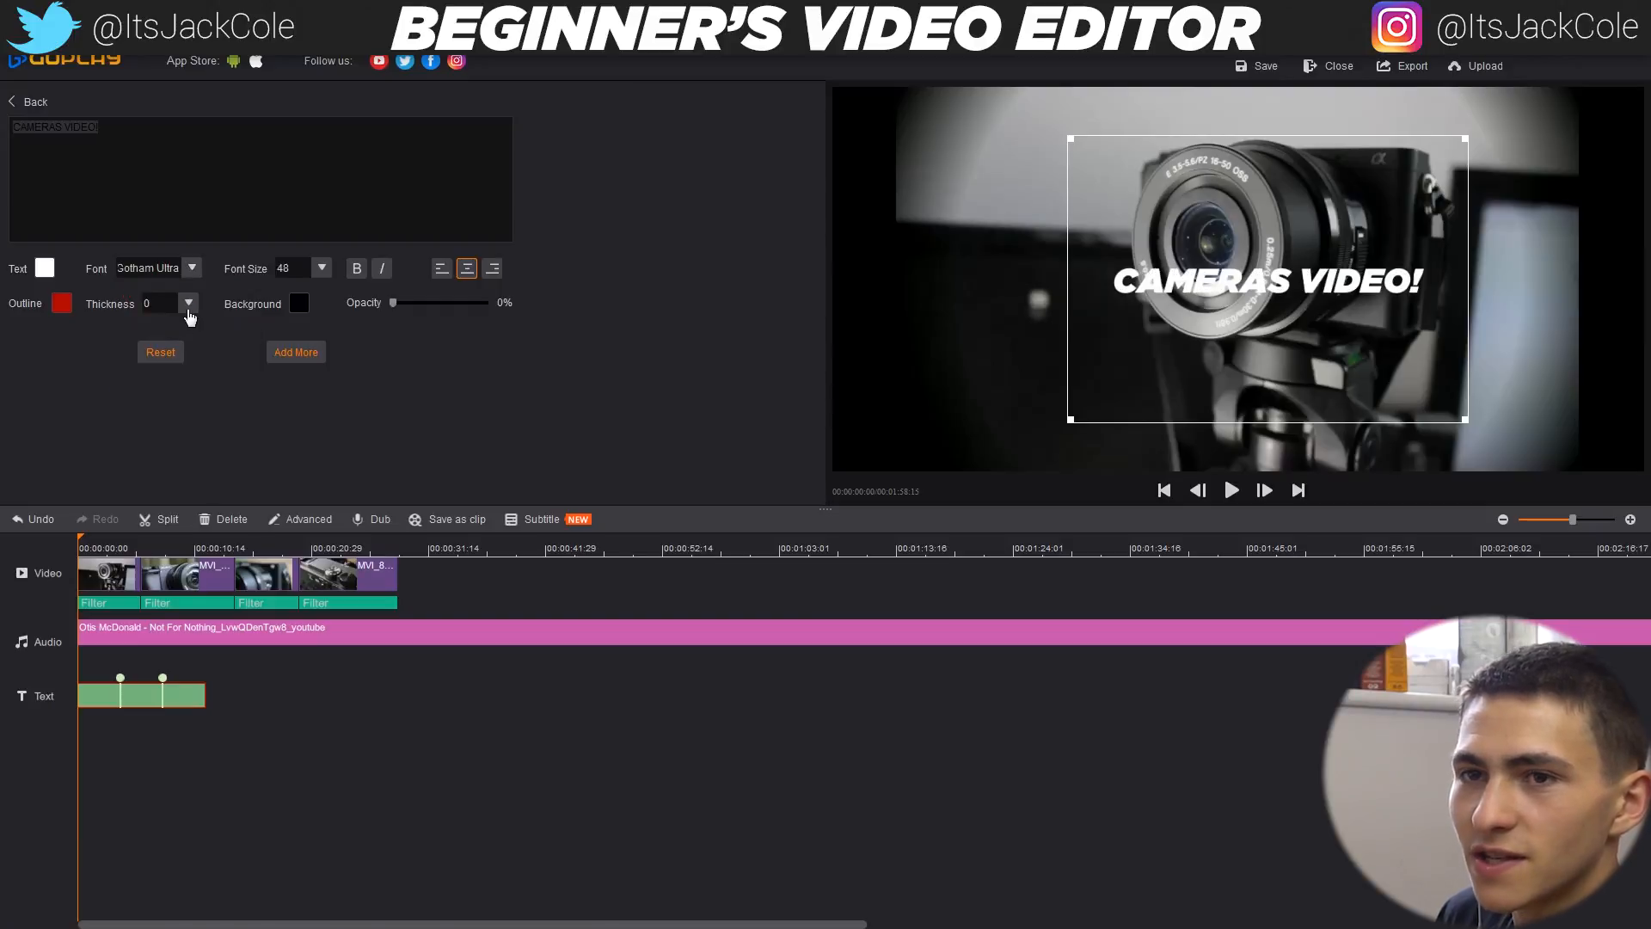
left_click(221, 197)
key("ctrl+a")
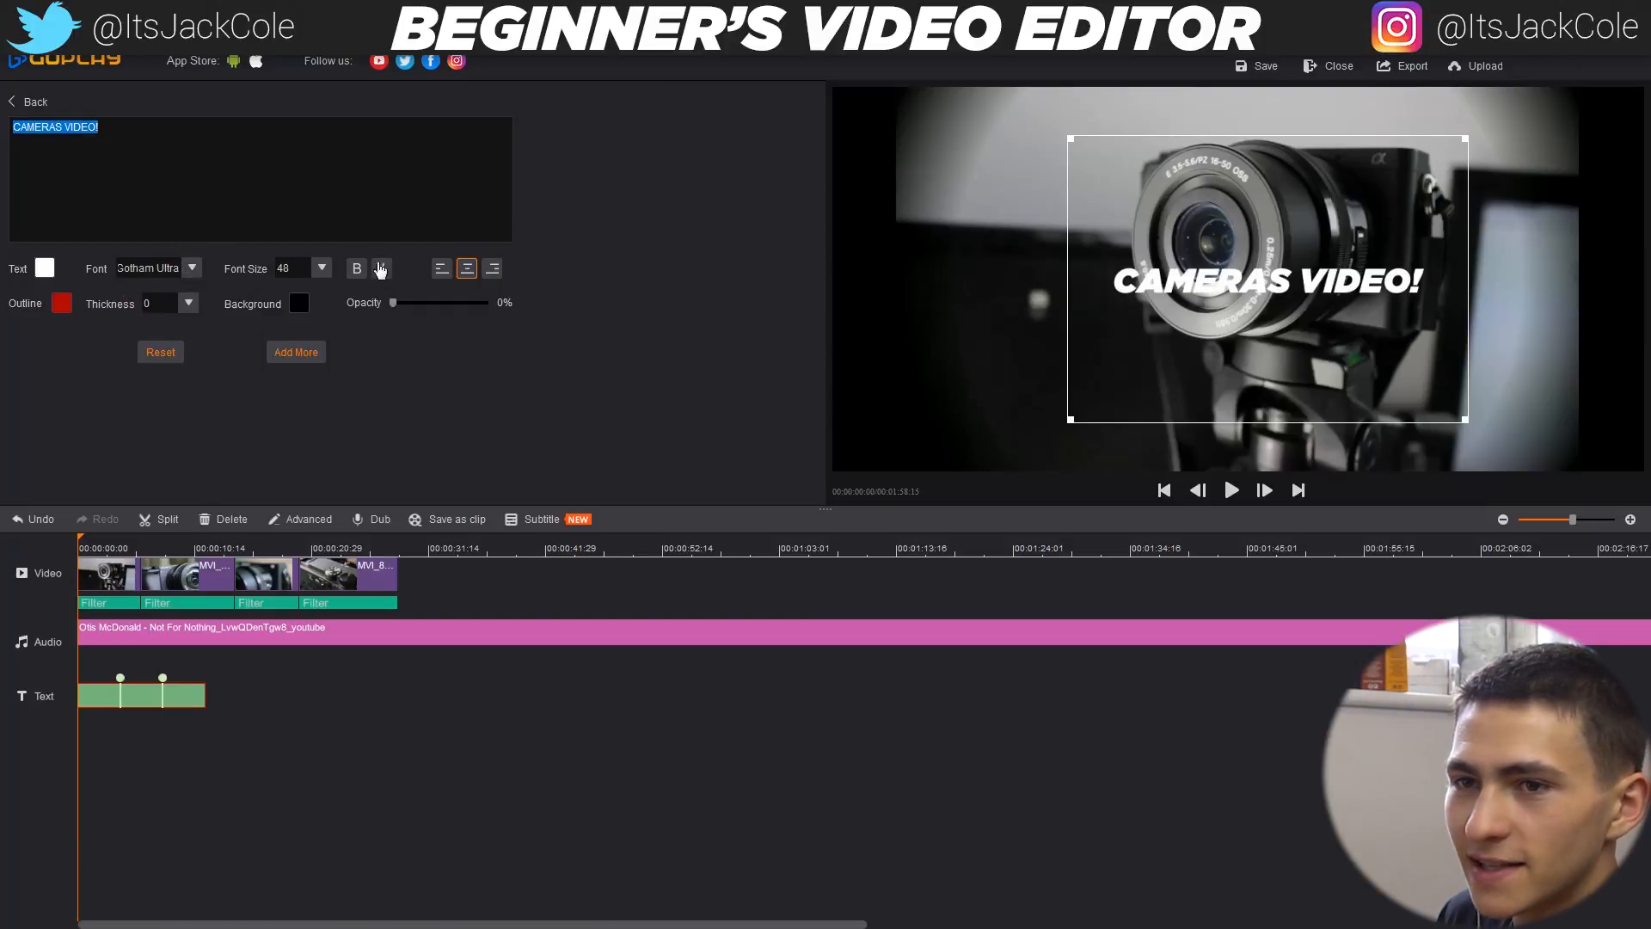
left_click(320, 269)
left_click(299, 370)
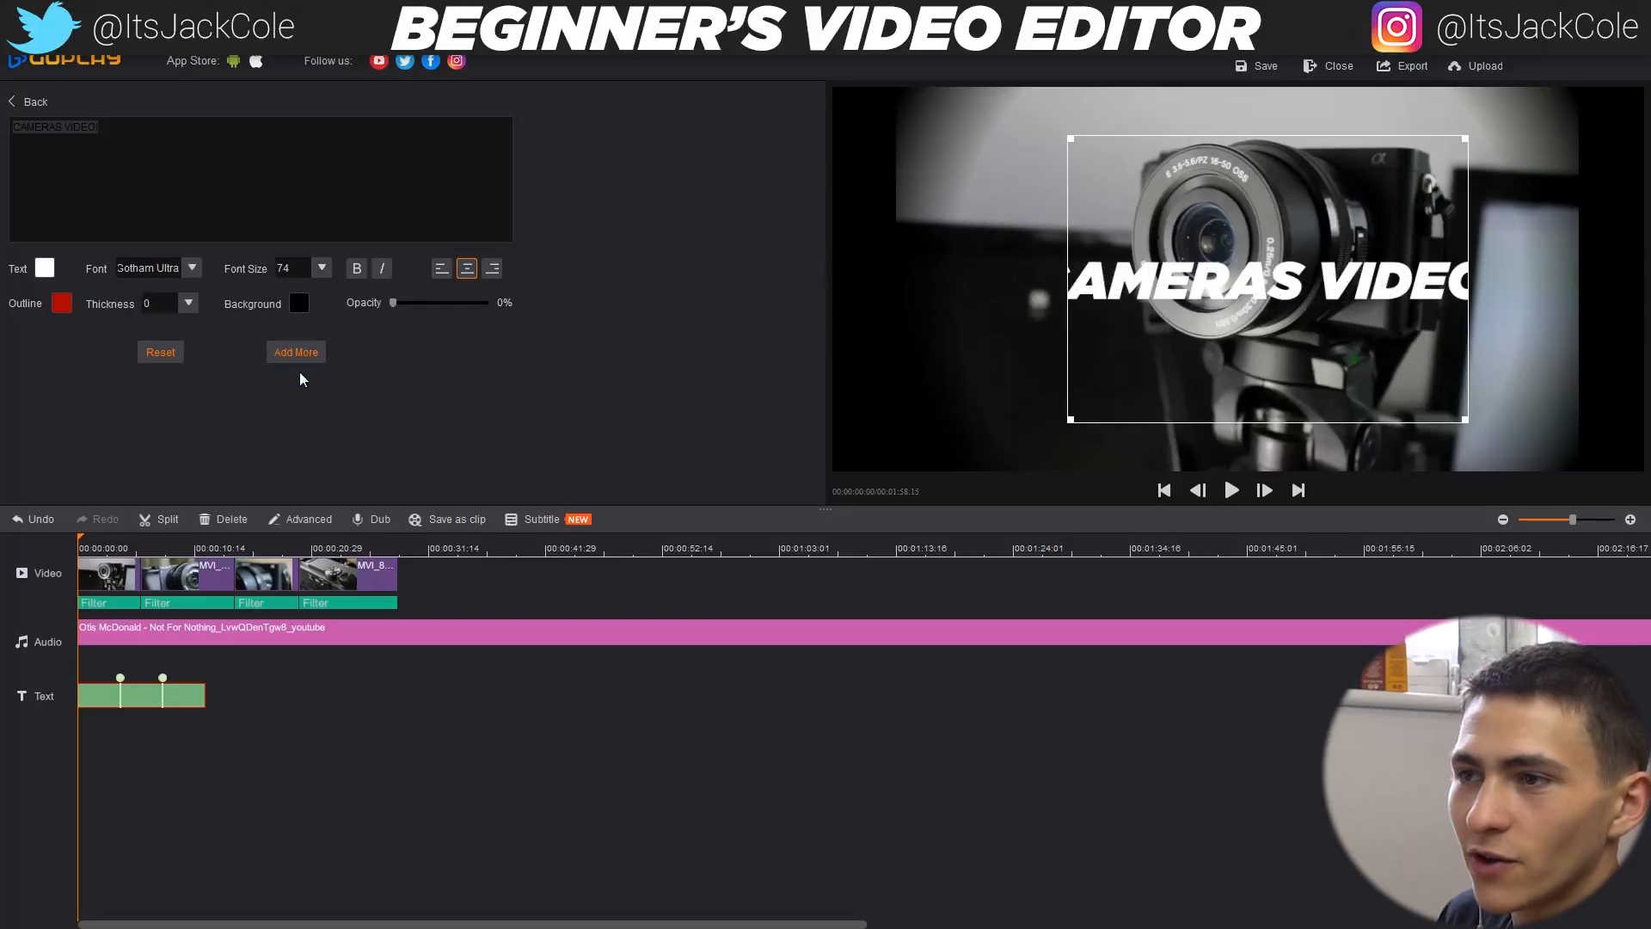
- Enlarge the title's text box to nearly the full frame width and move the title to the top of the picture
left_click_drag(1466, 141, 1575, 124)
left_click_drag(1060, 411, 886, 436)
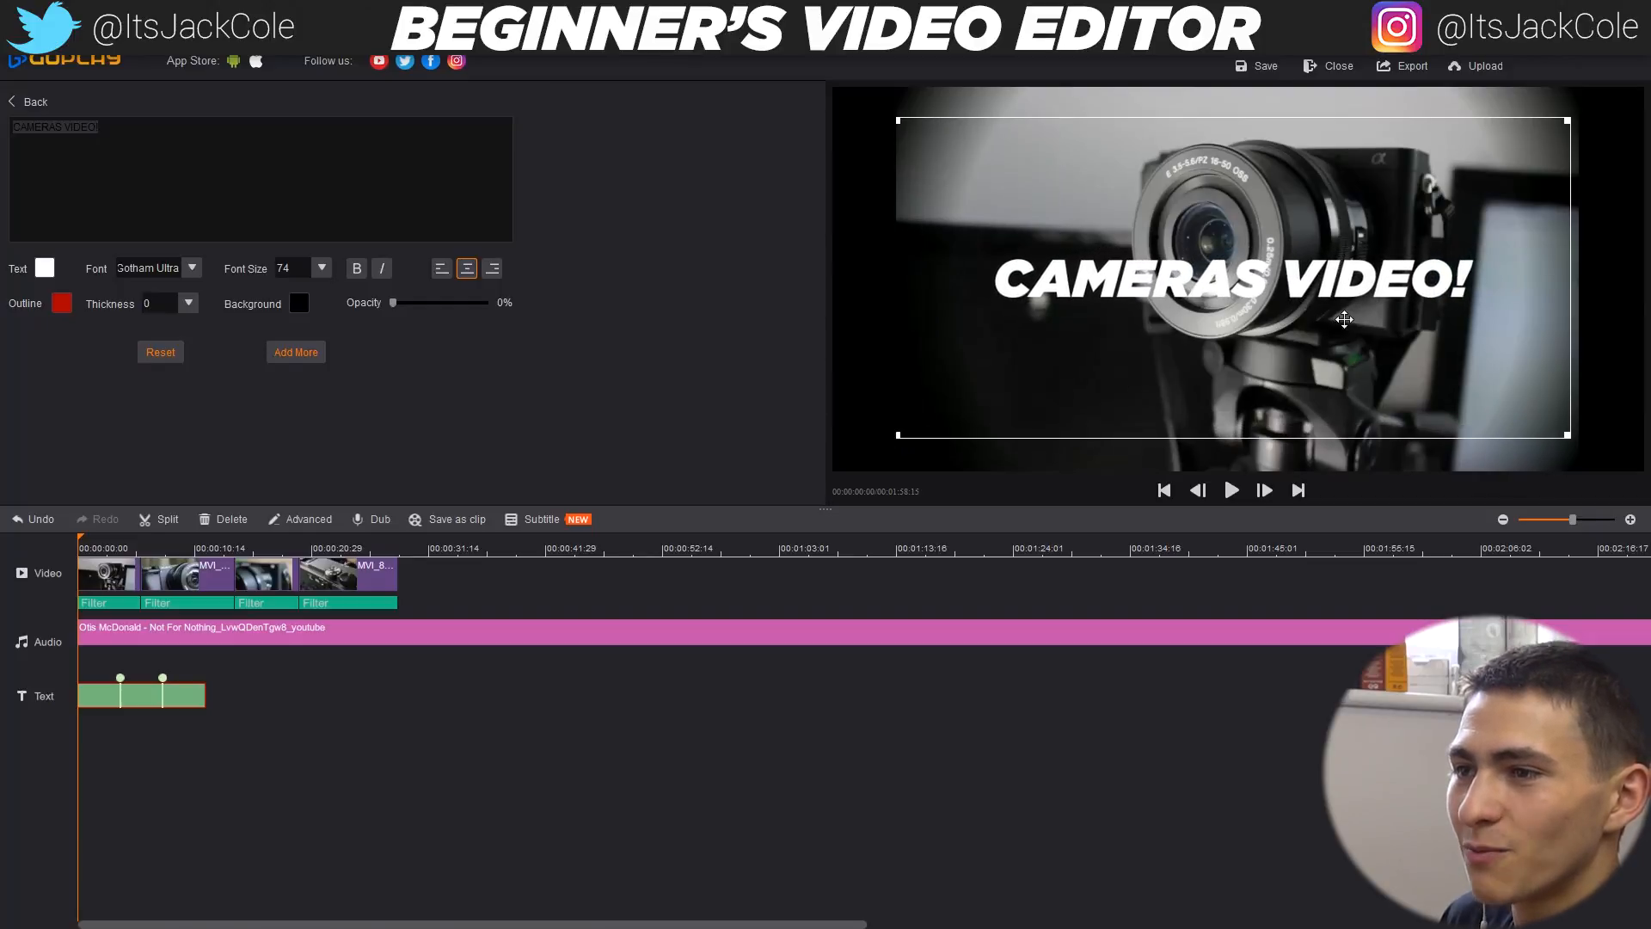
left_click_drag(1338, 282, 1330, 128)
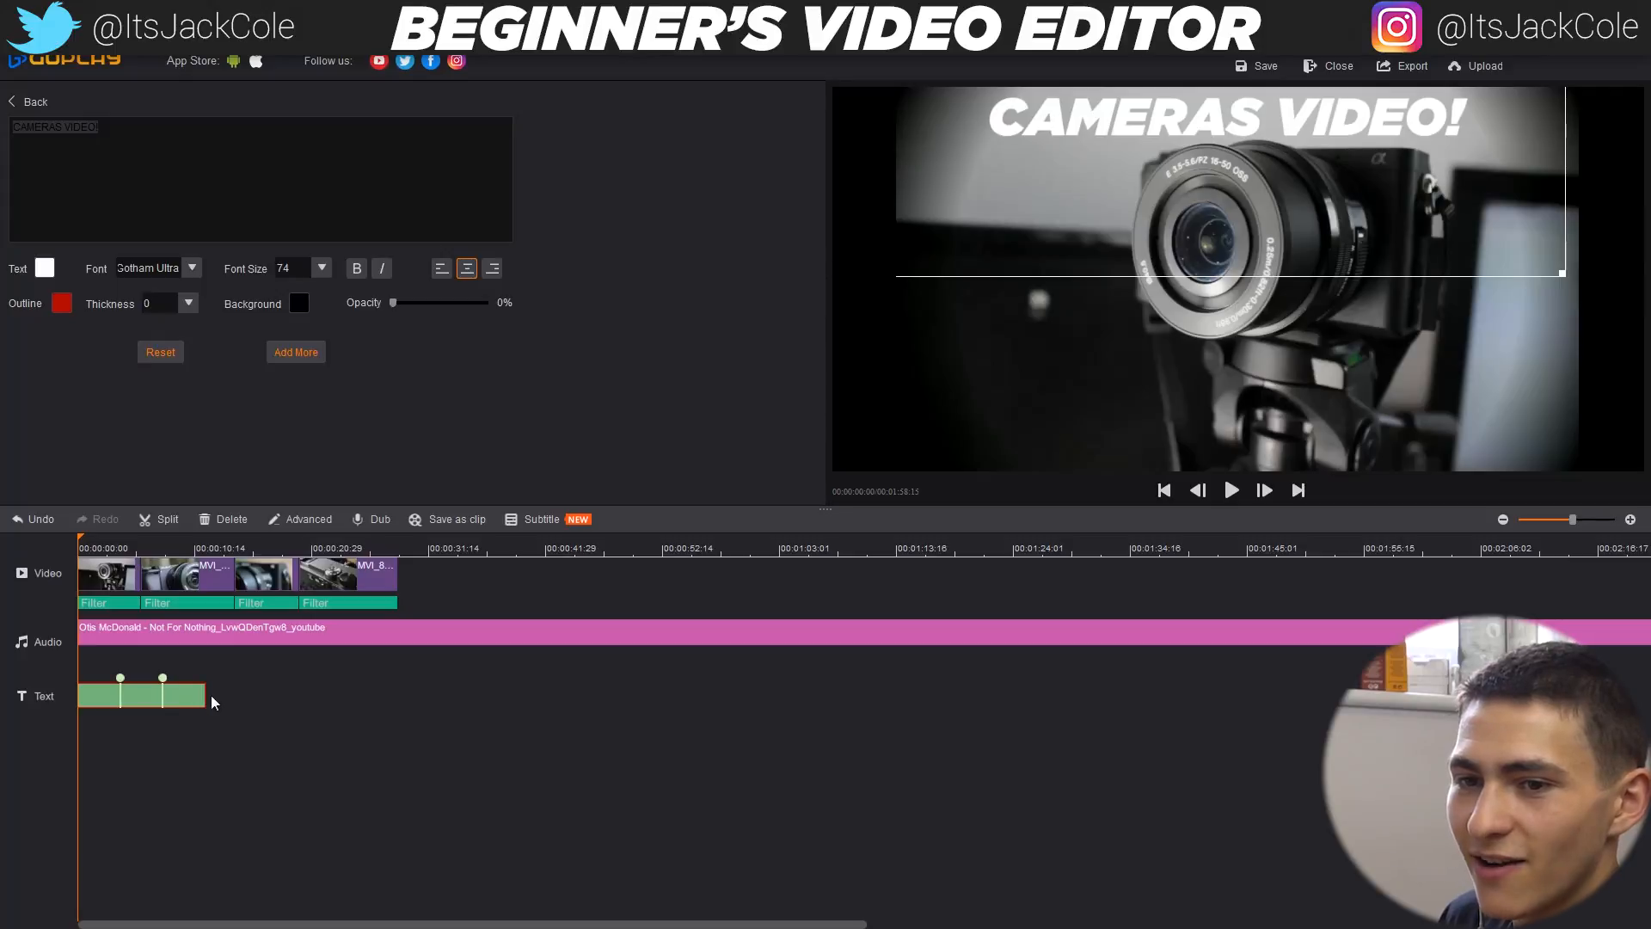
- Shorten the text clip so that it ends together with the first video clip
left_click_drag(206, 698, 146, 700)
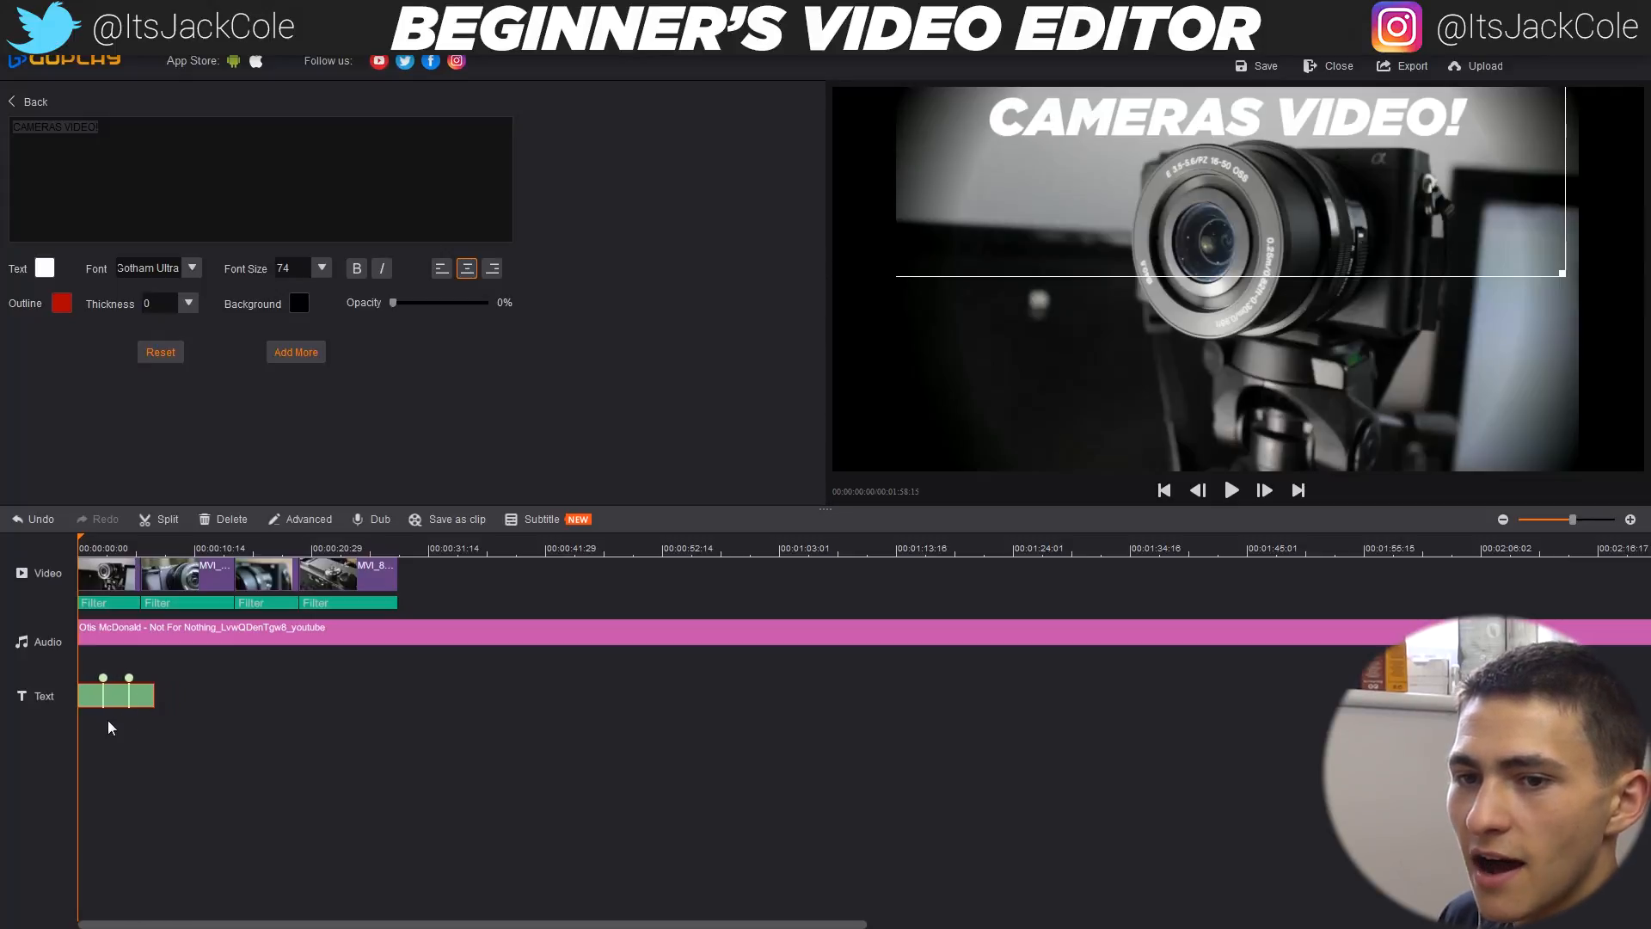
left_click_drag(157, 705, 129, 695)
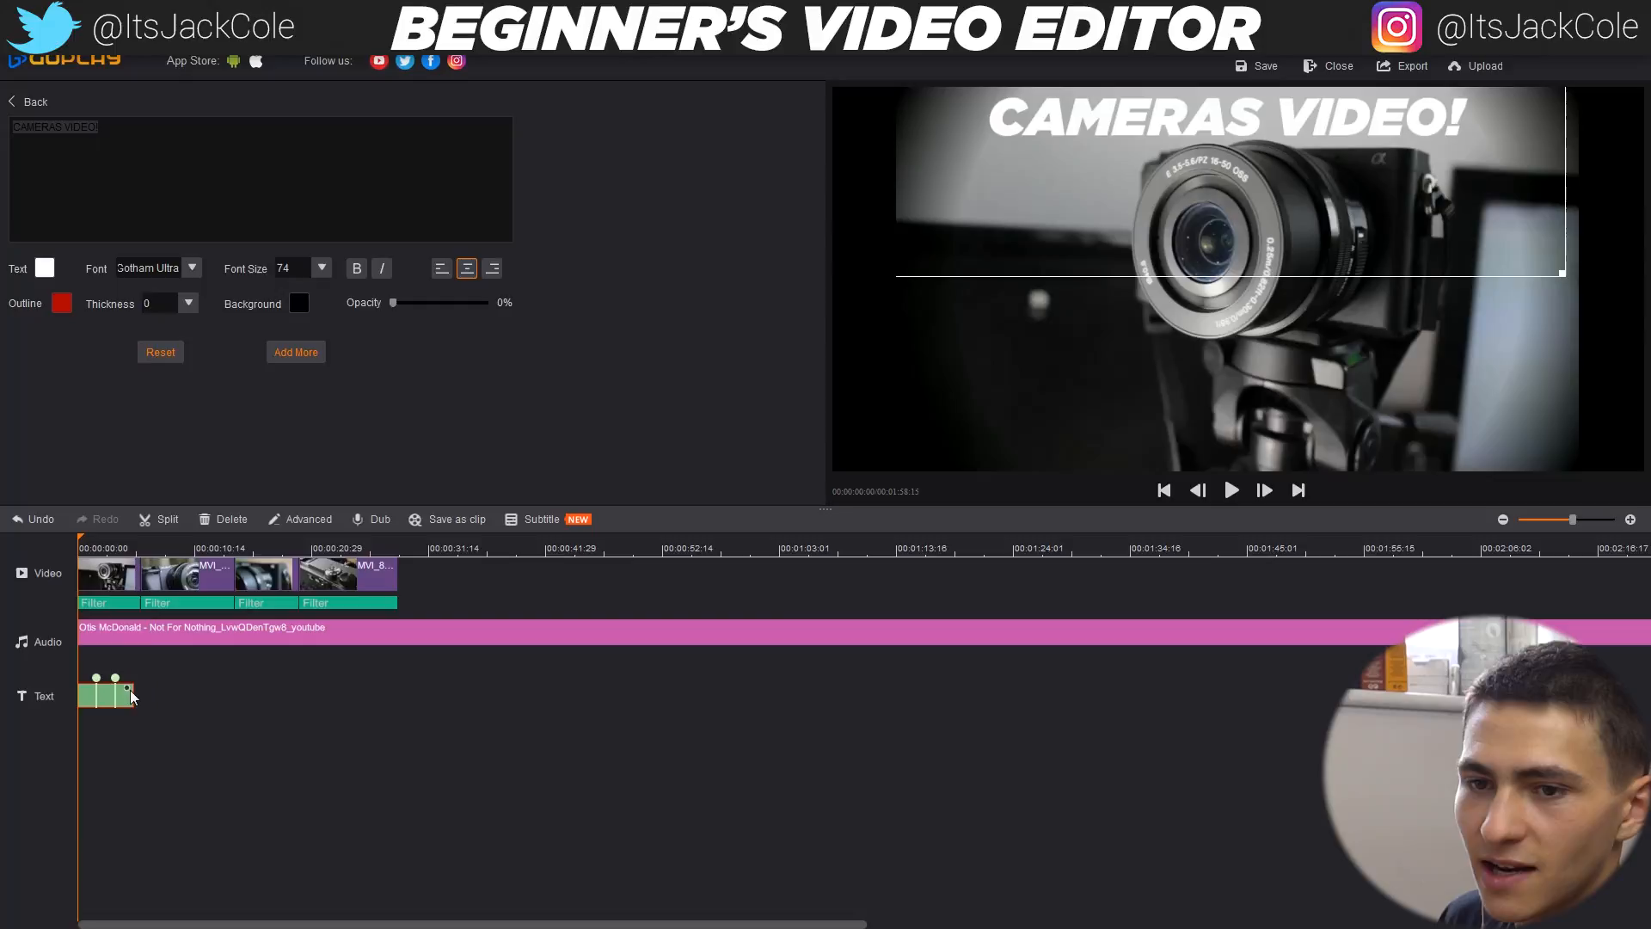
left_click_drag(148, 702, 153, 702)
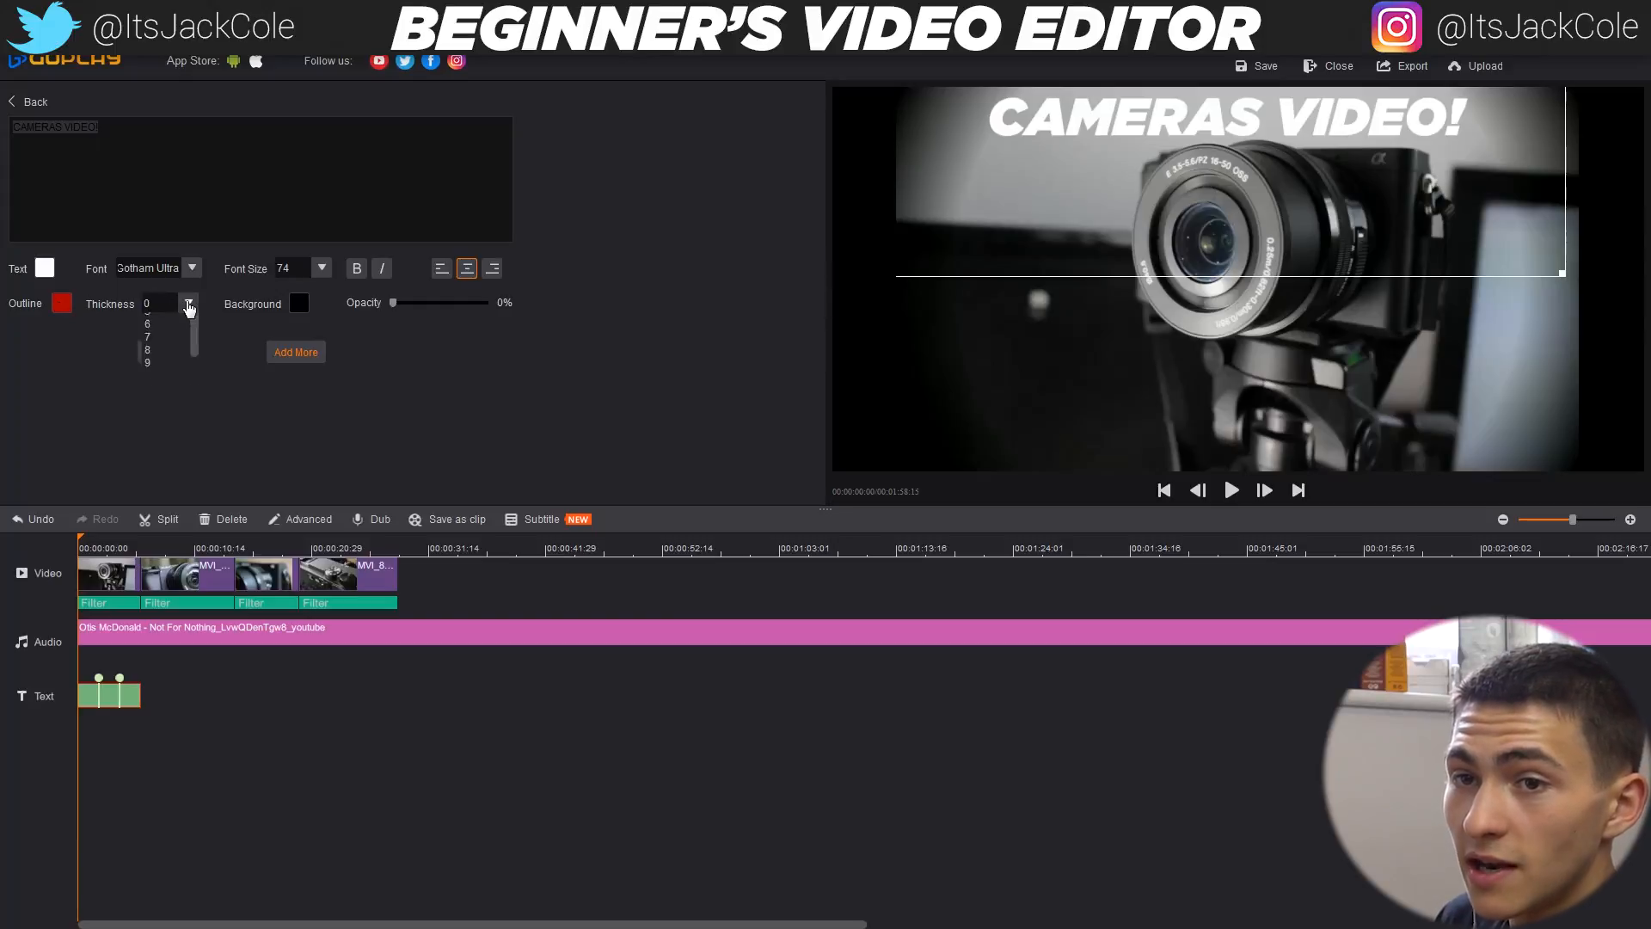
- Try an outline thickness of 2 and a higher background opacity on the title
left_click(163, 344)
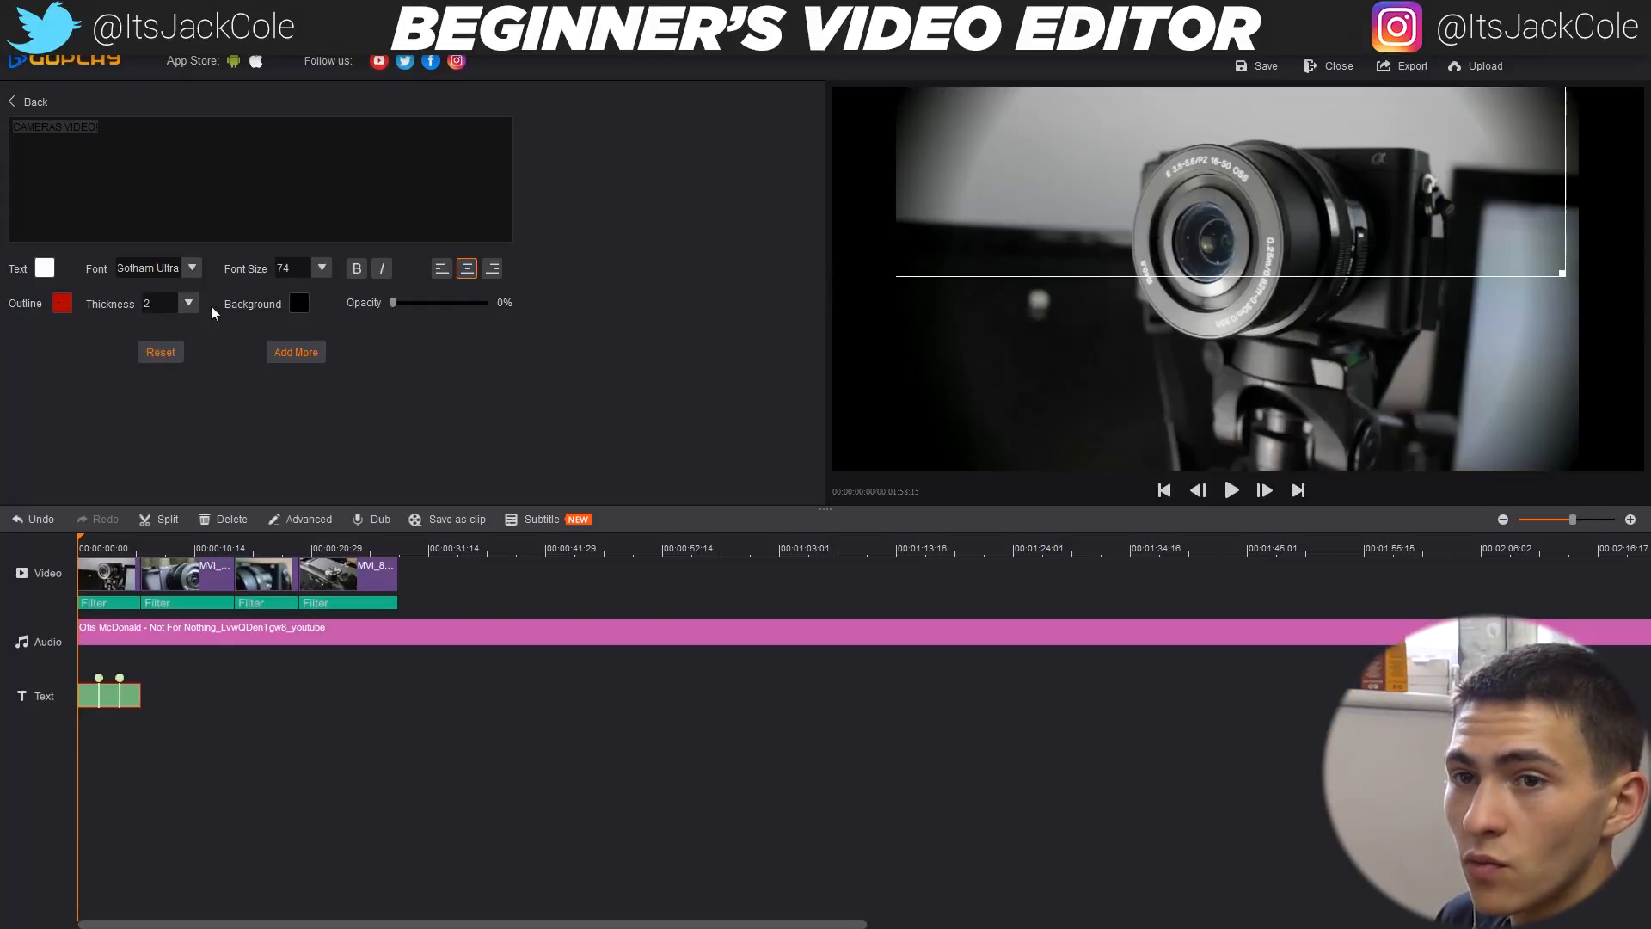
left_click_drag(411, 309, 461, 305)
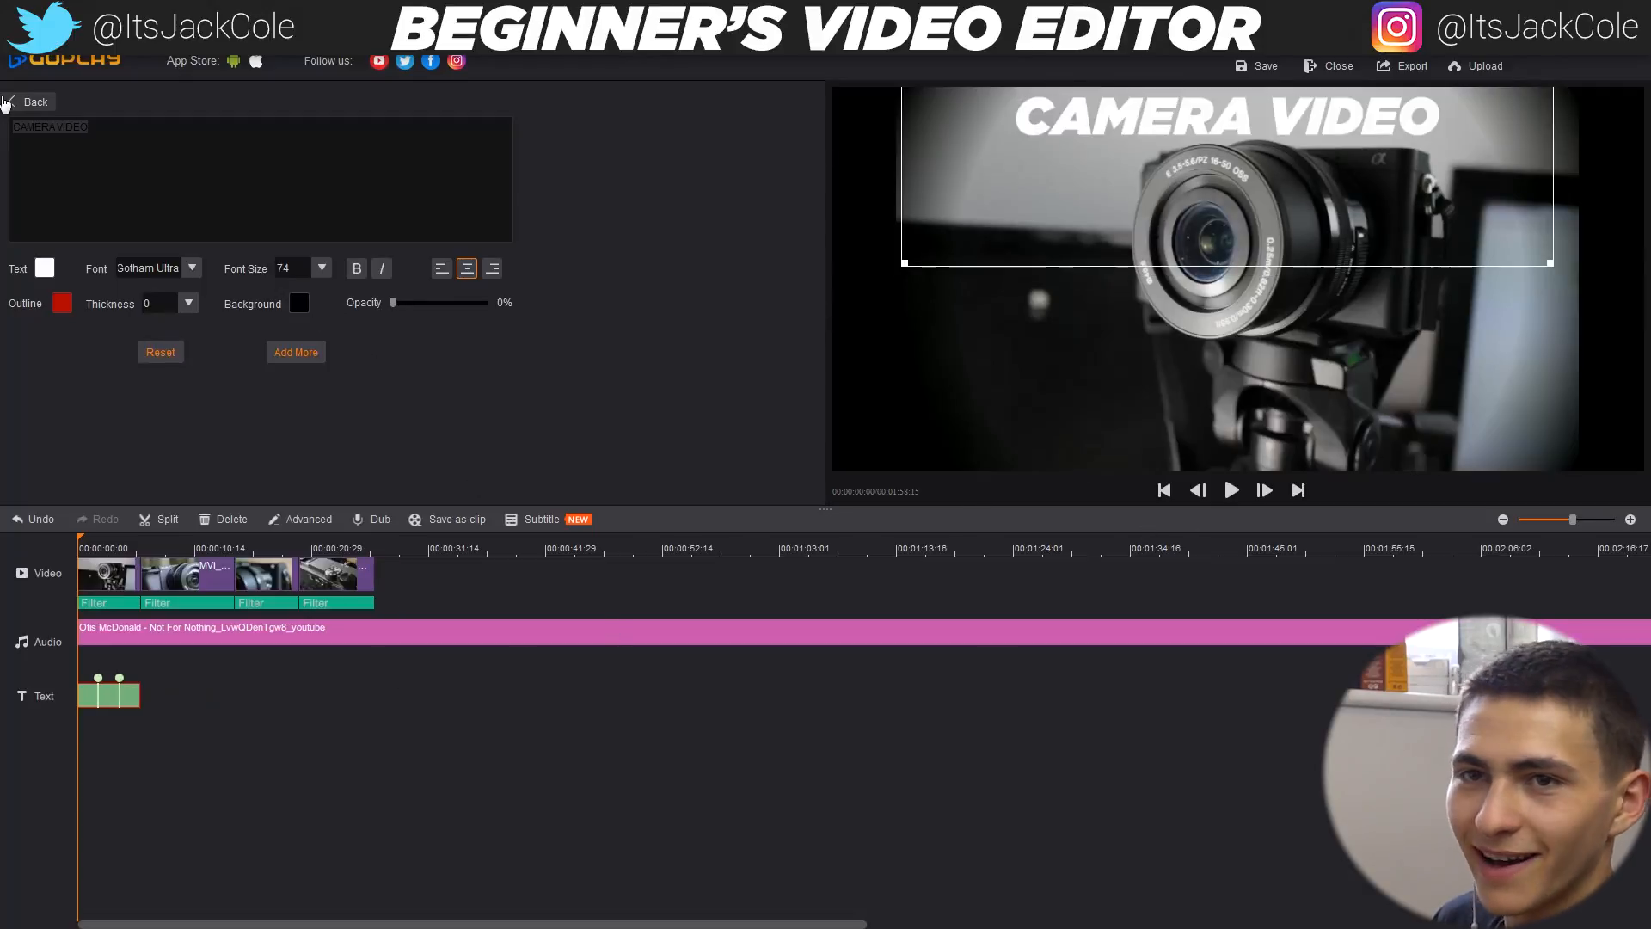
- Leave the text settings and play the video from the start to check how the title fades in and out
left_click(30, 102)
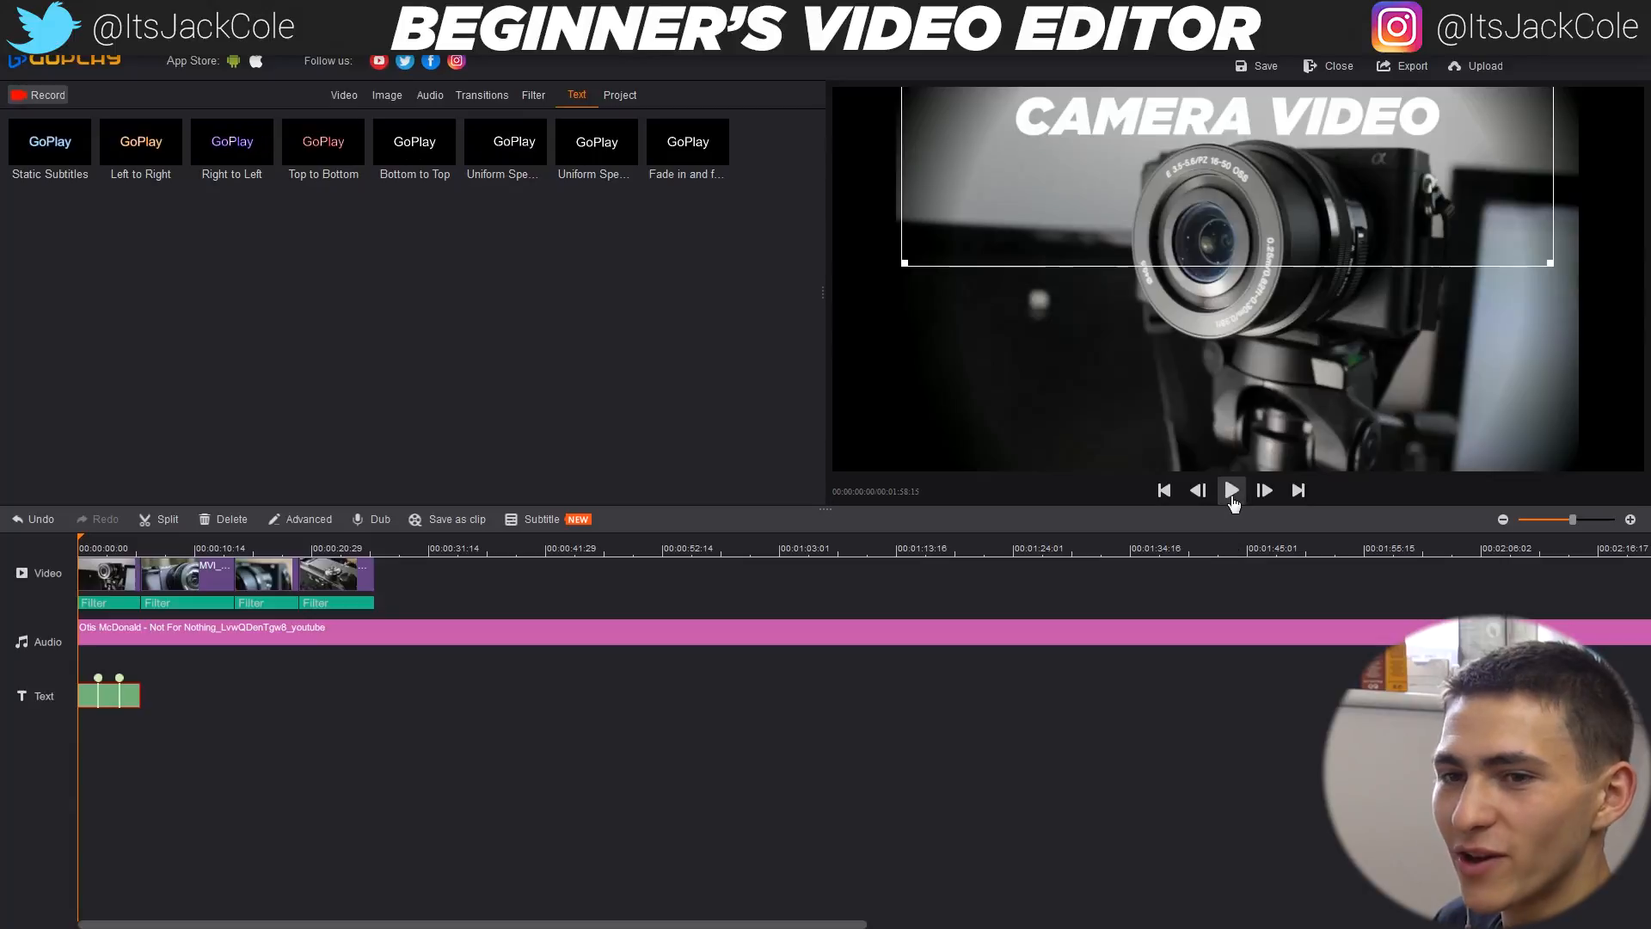
left_click(1232, 490)
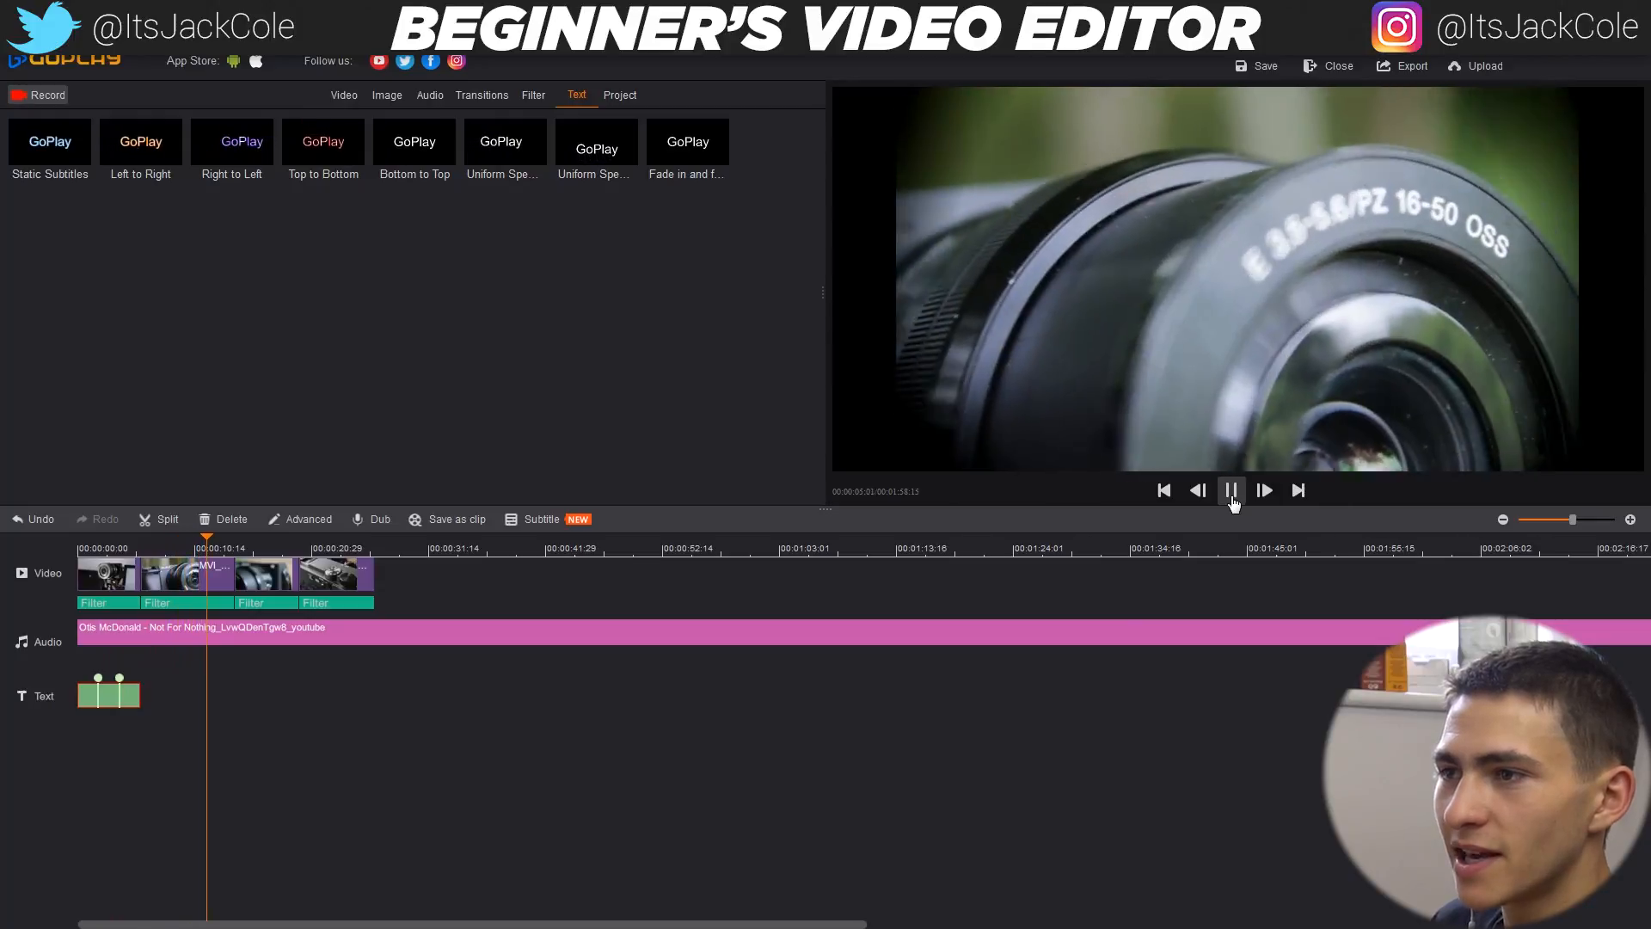
left_click(1232, 497)
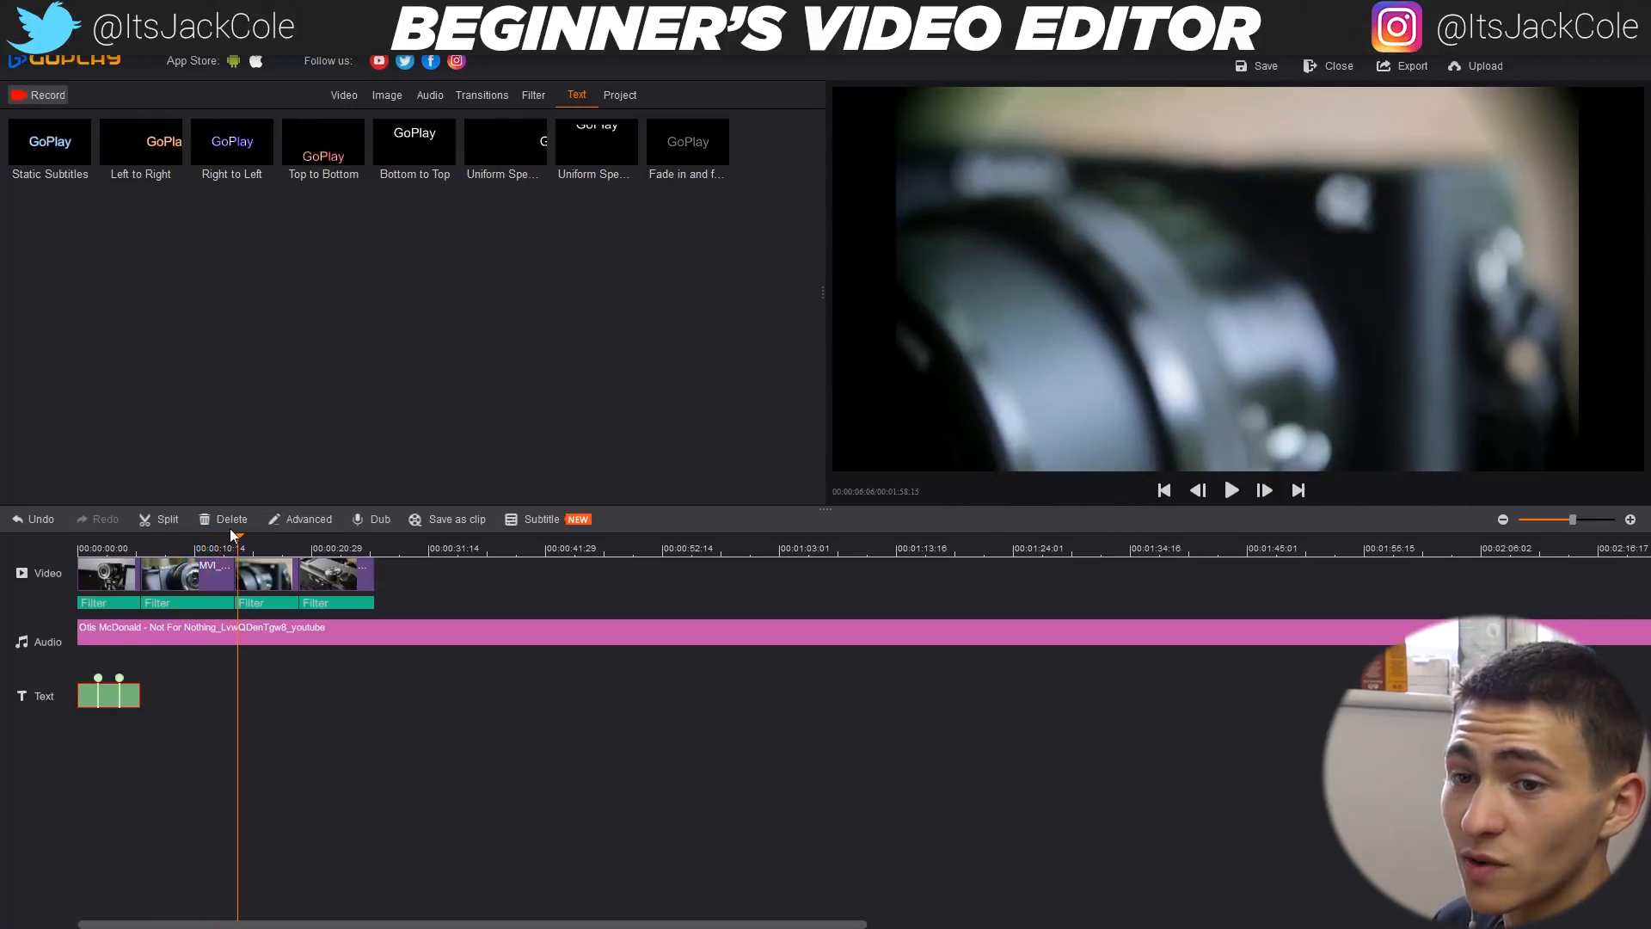
left_click_drag(239, 541, 4, 555)
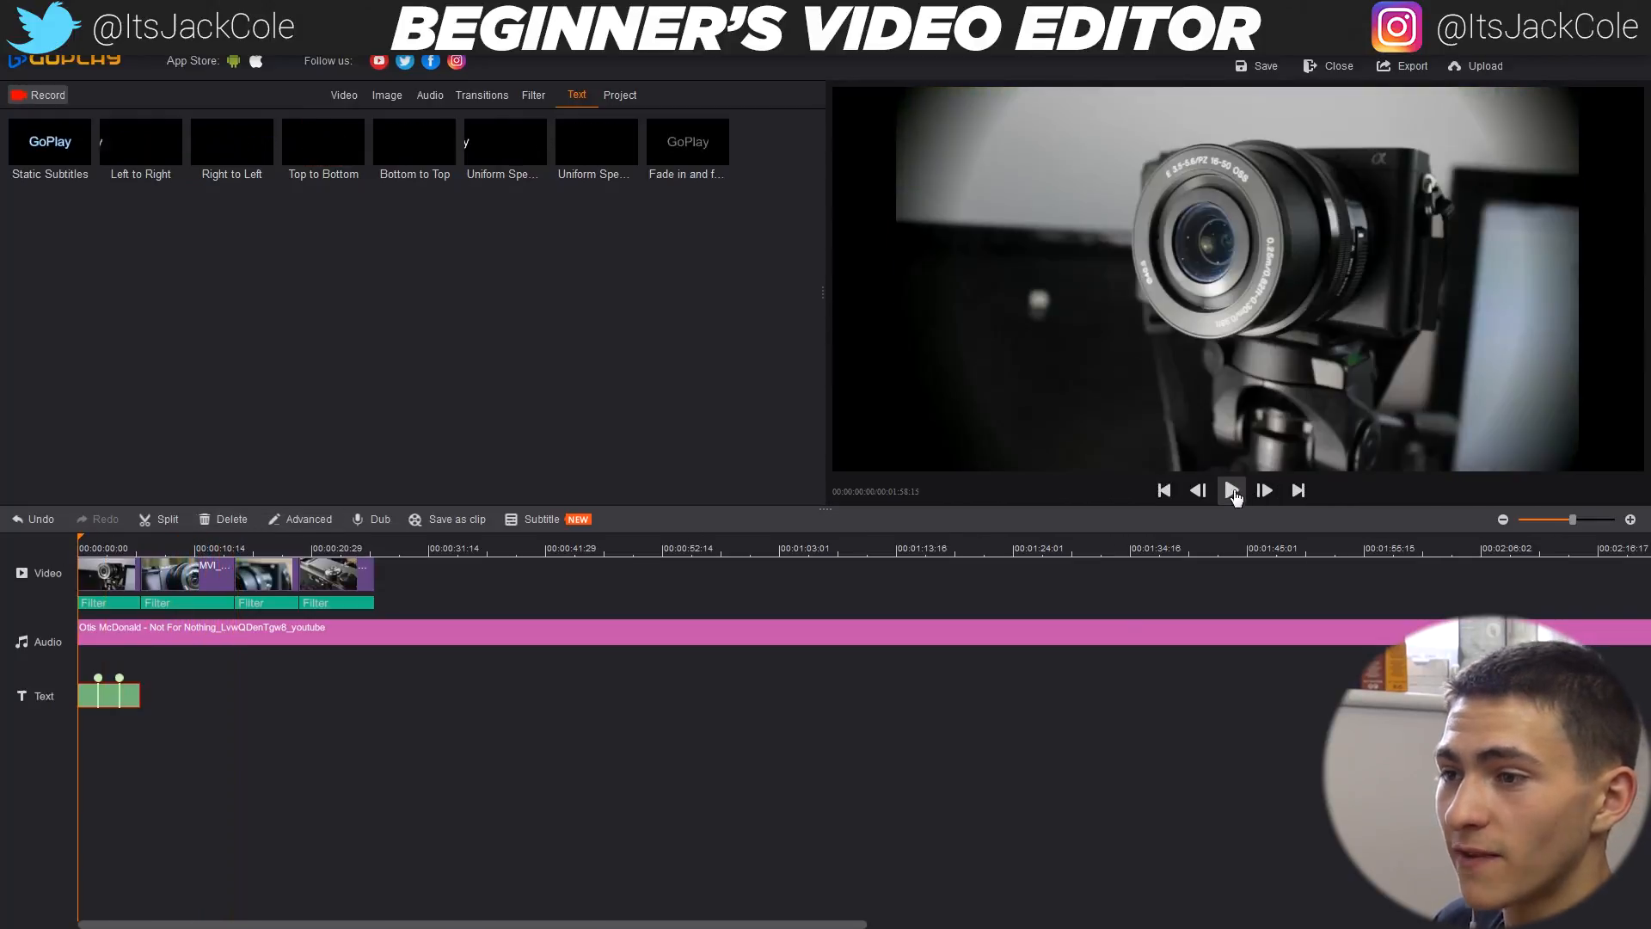
left_click(1233, 494)
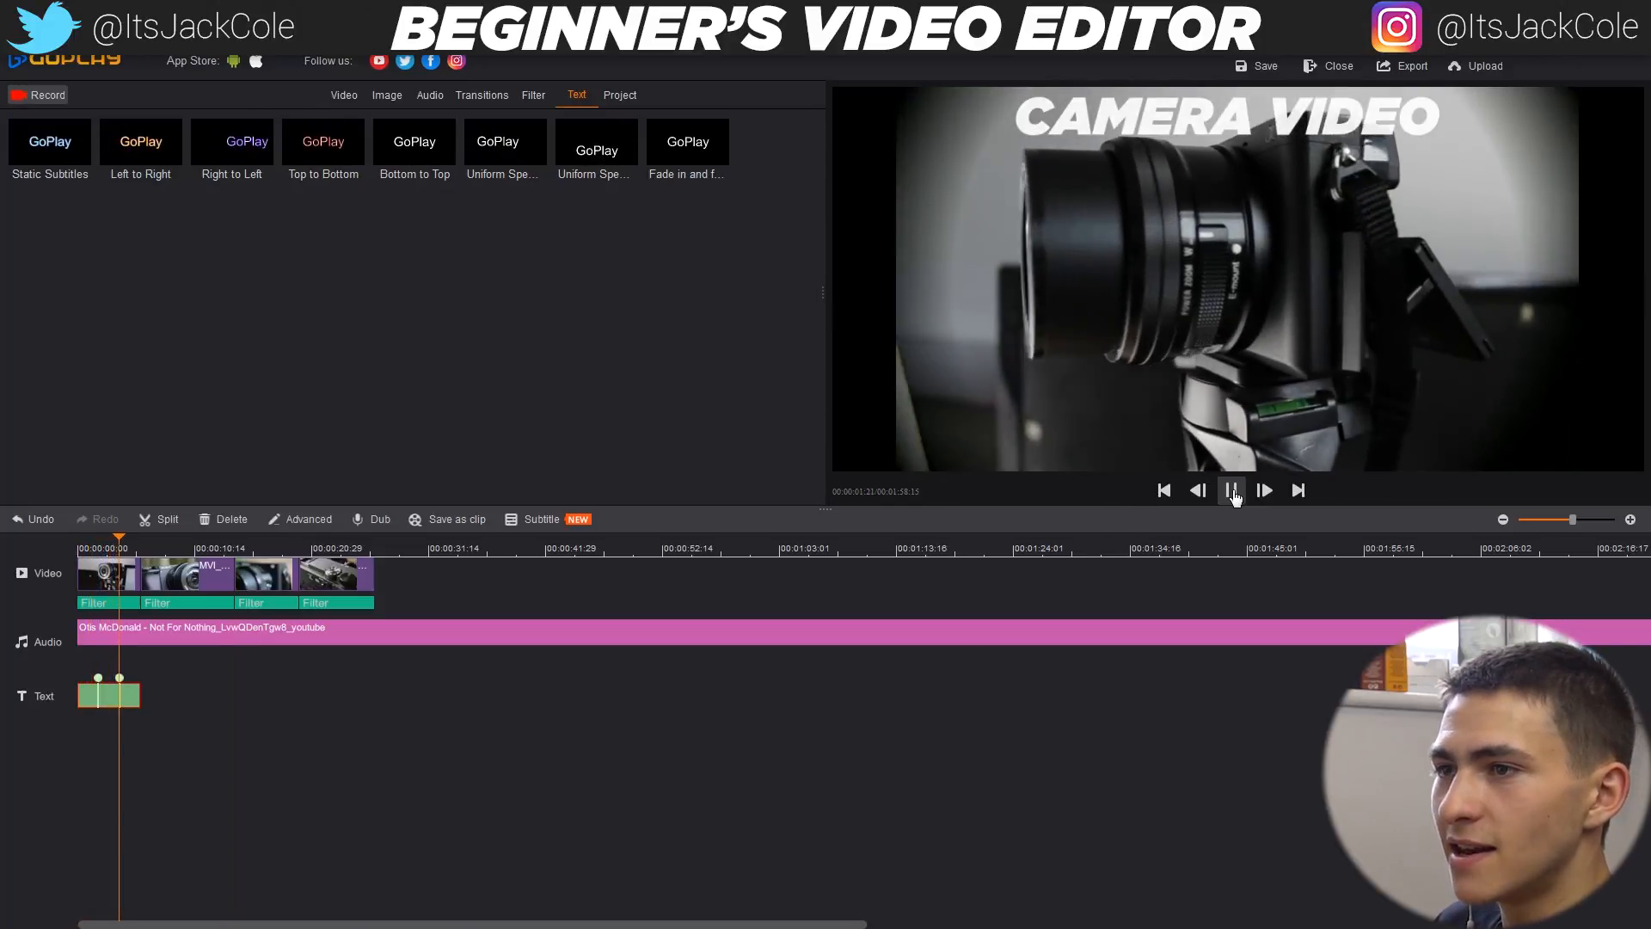
- Move the CAMERA VIDEO title down to the middle of the picture and play the video from the start
left_click(1233, 495)
left_click_drag(121, 551, 14, 545)
double_click(88, 698)
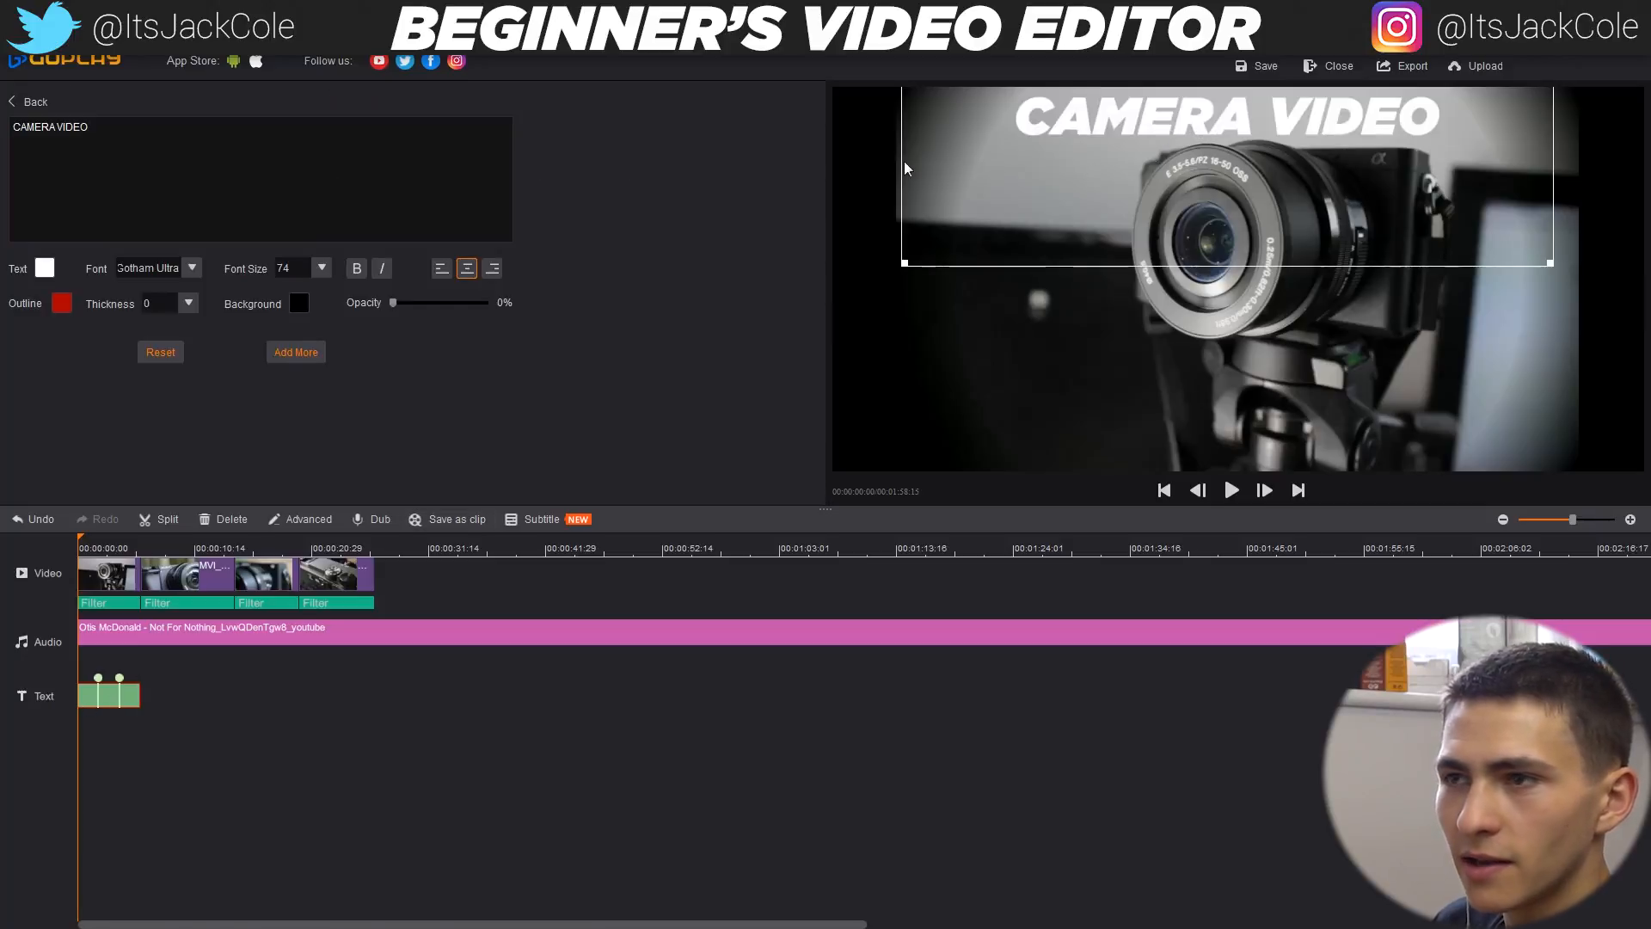
left_click_drag(1231, 128, 1239, 302)
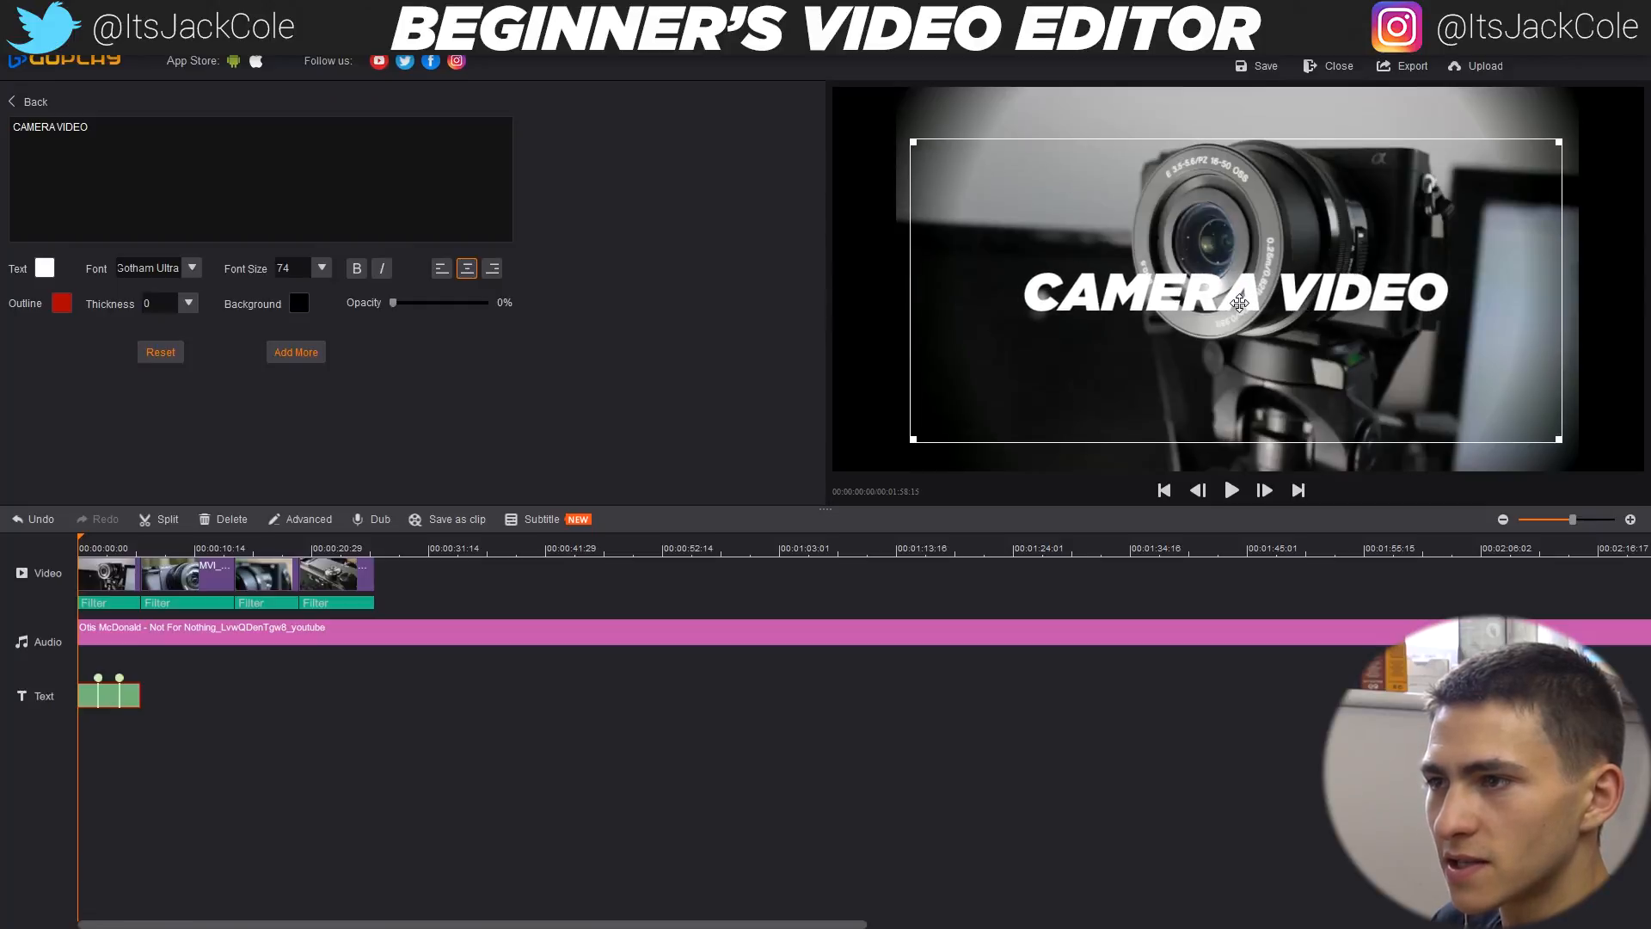
key("space")
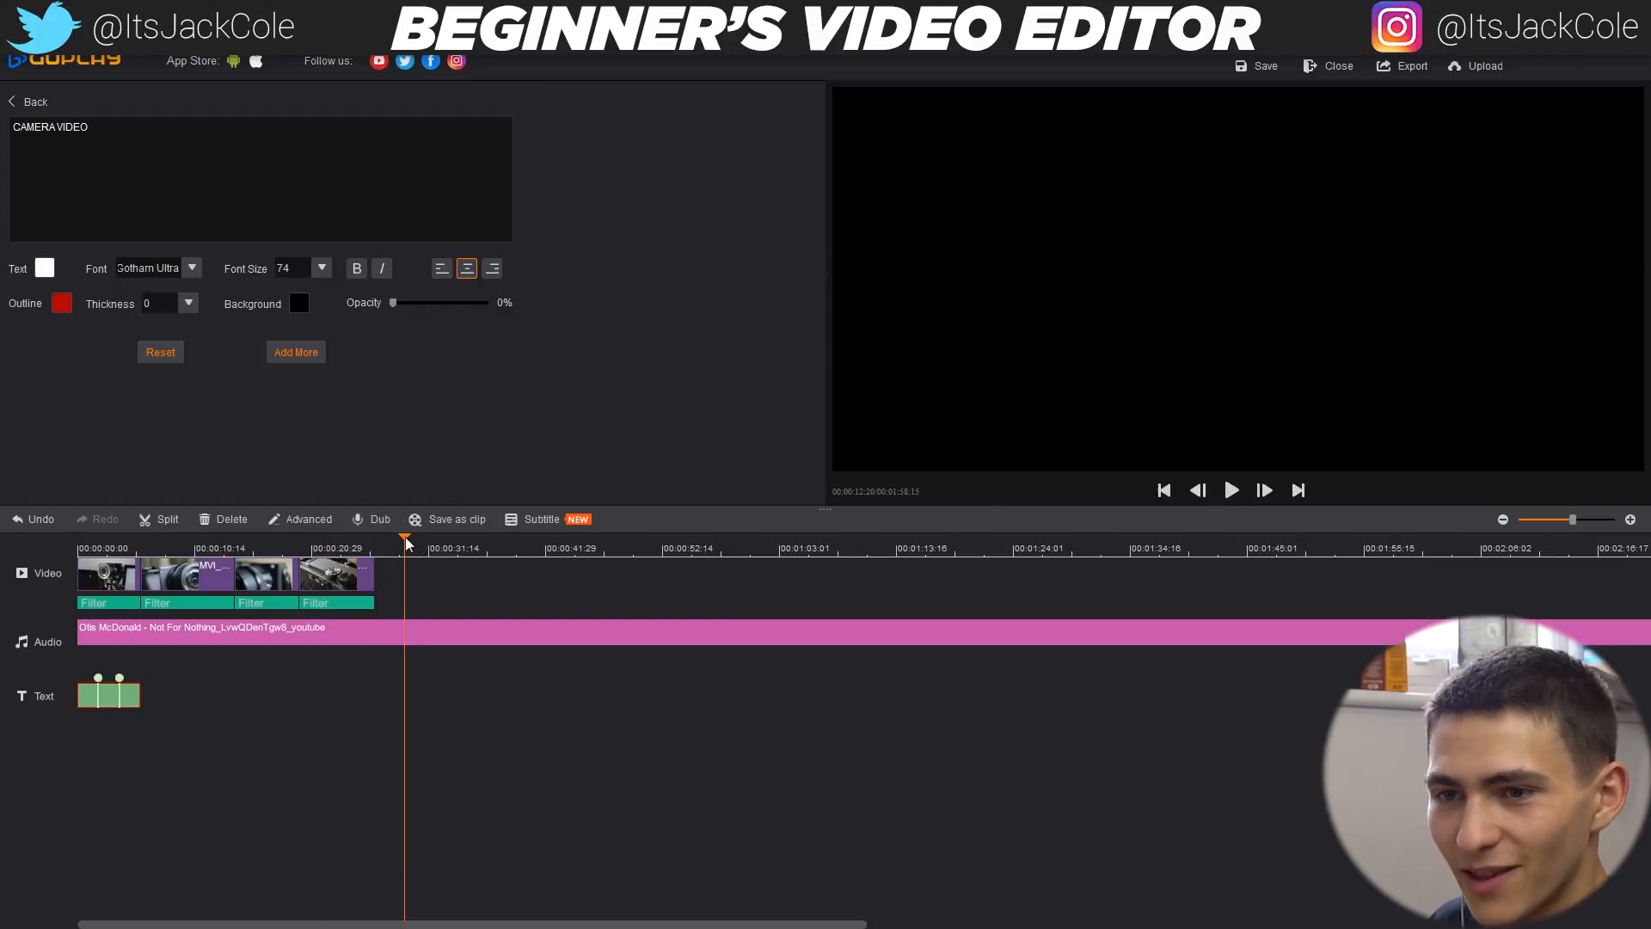
- Add a second fade-in and fade-out text starting over the last video clip and have it read "FINISHED!!!!"
left_click_drag(407, 544, 347, 551)
left_click(31, 103)
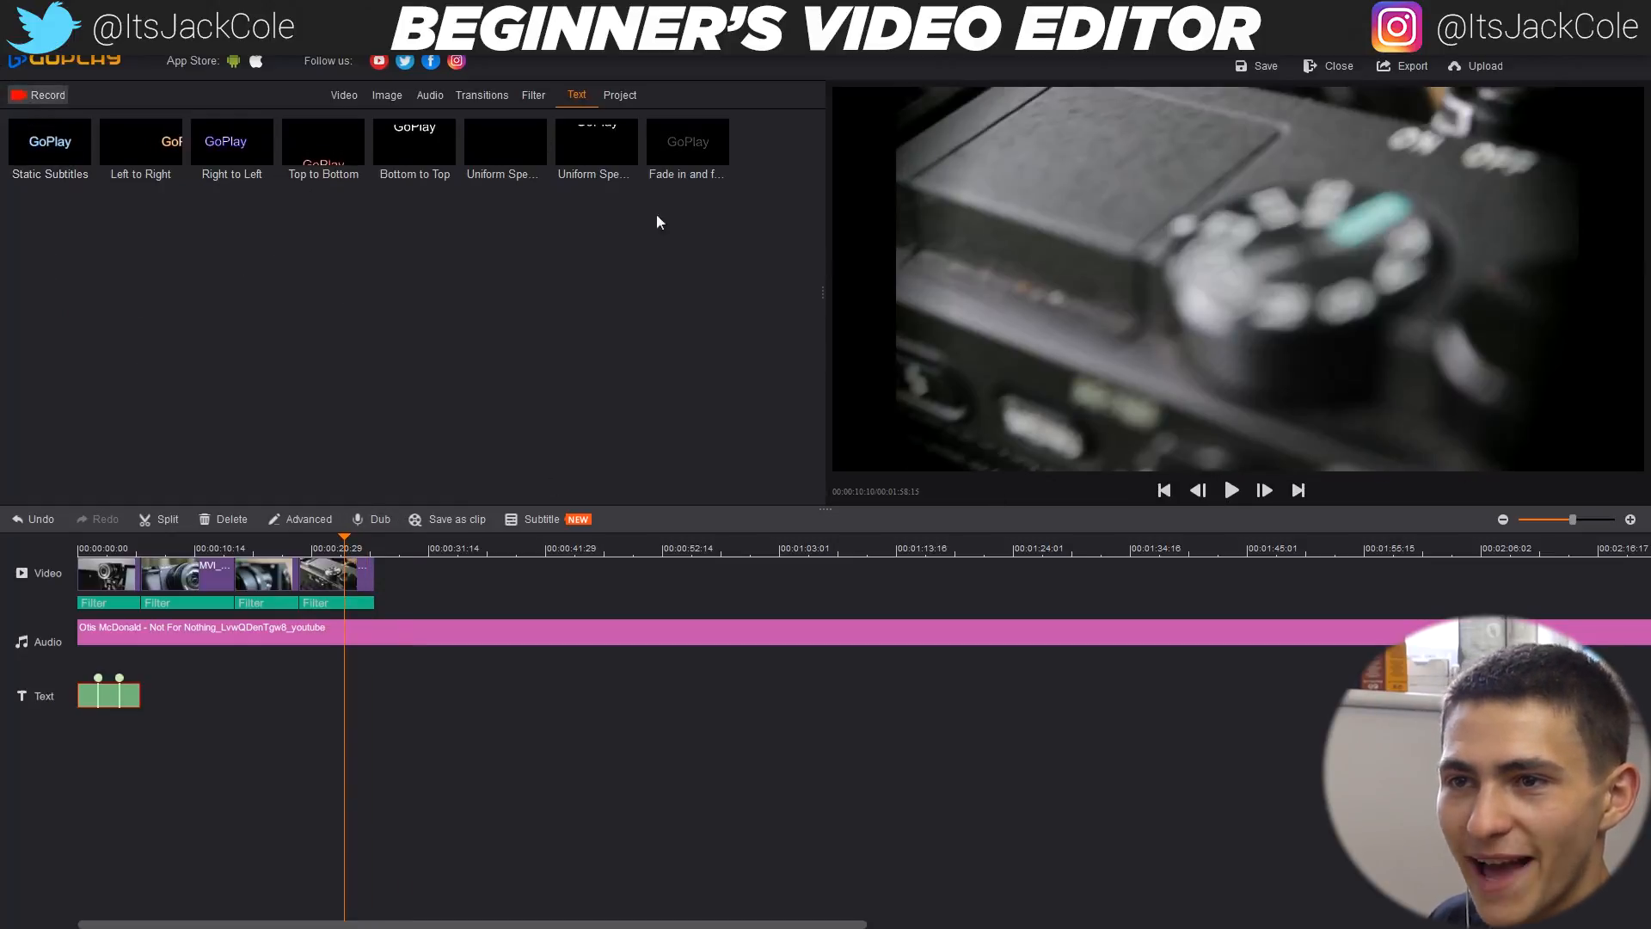
left_click_drag(697, 127, 354, 702)
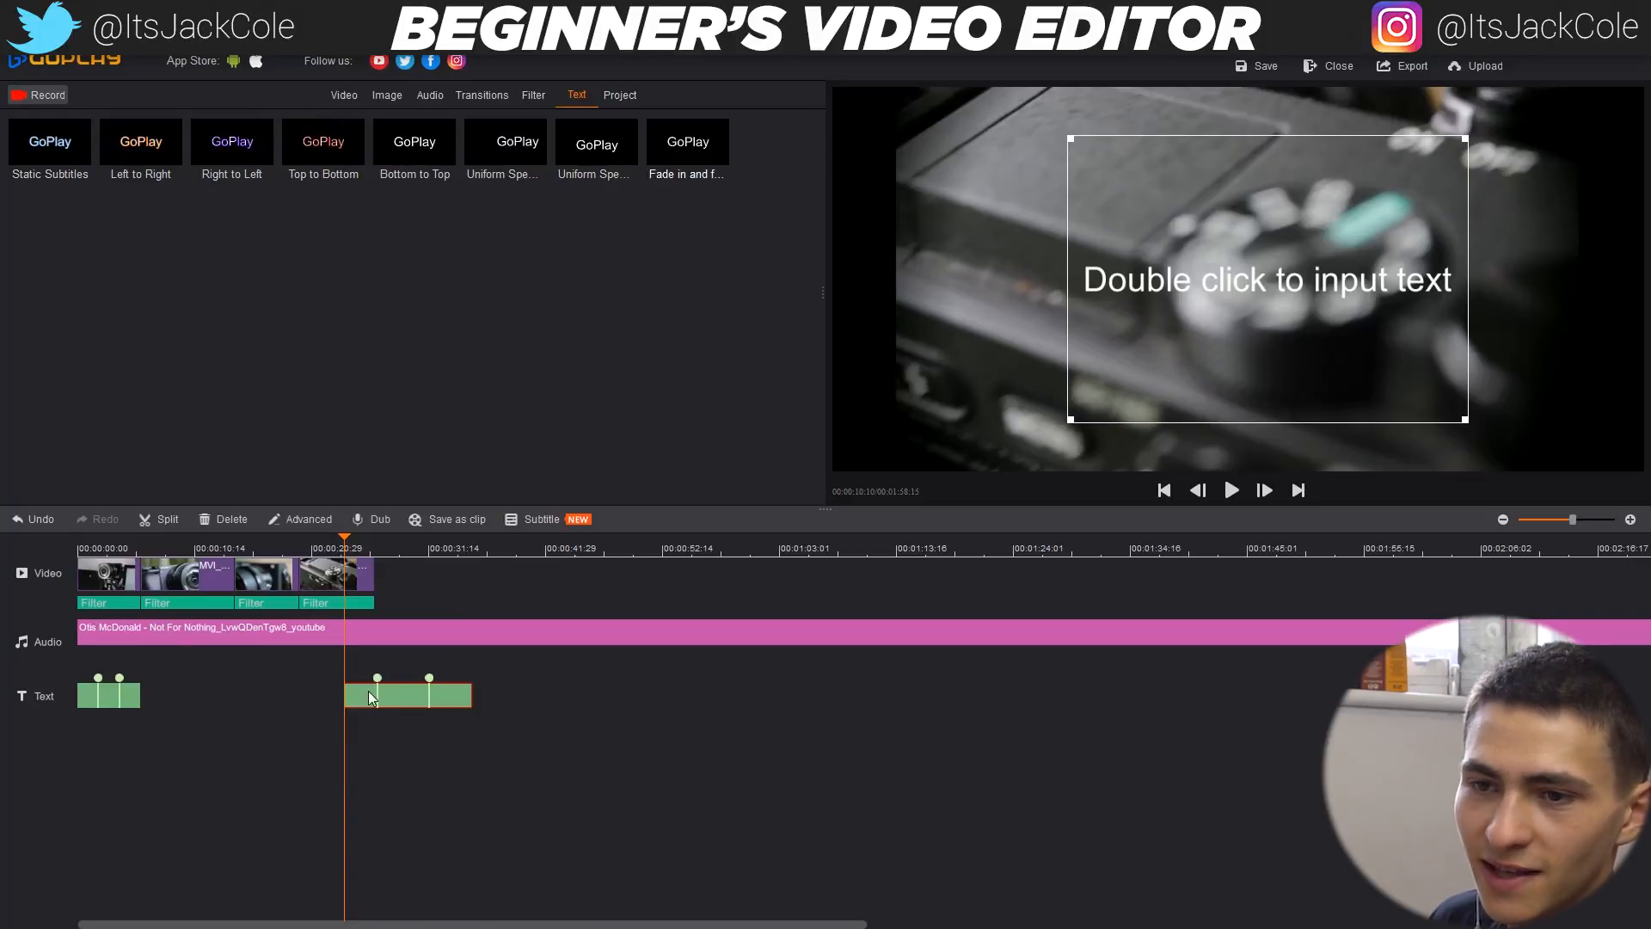
double_click(1124, 332)
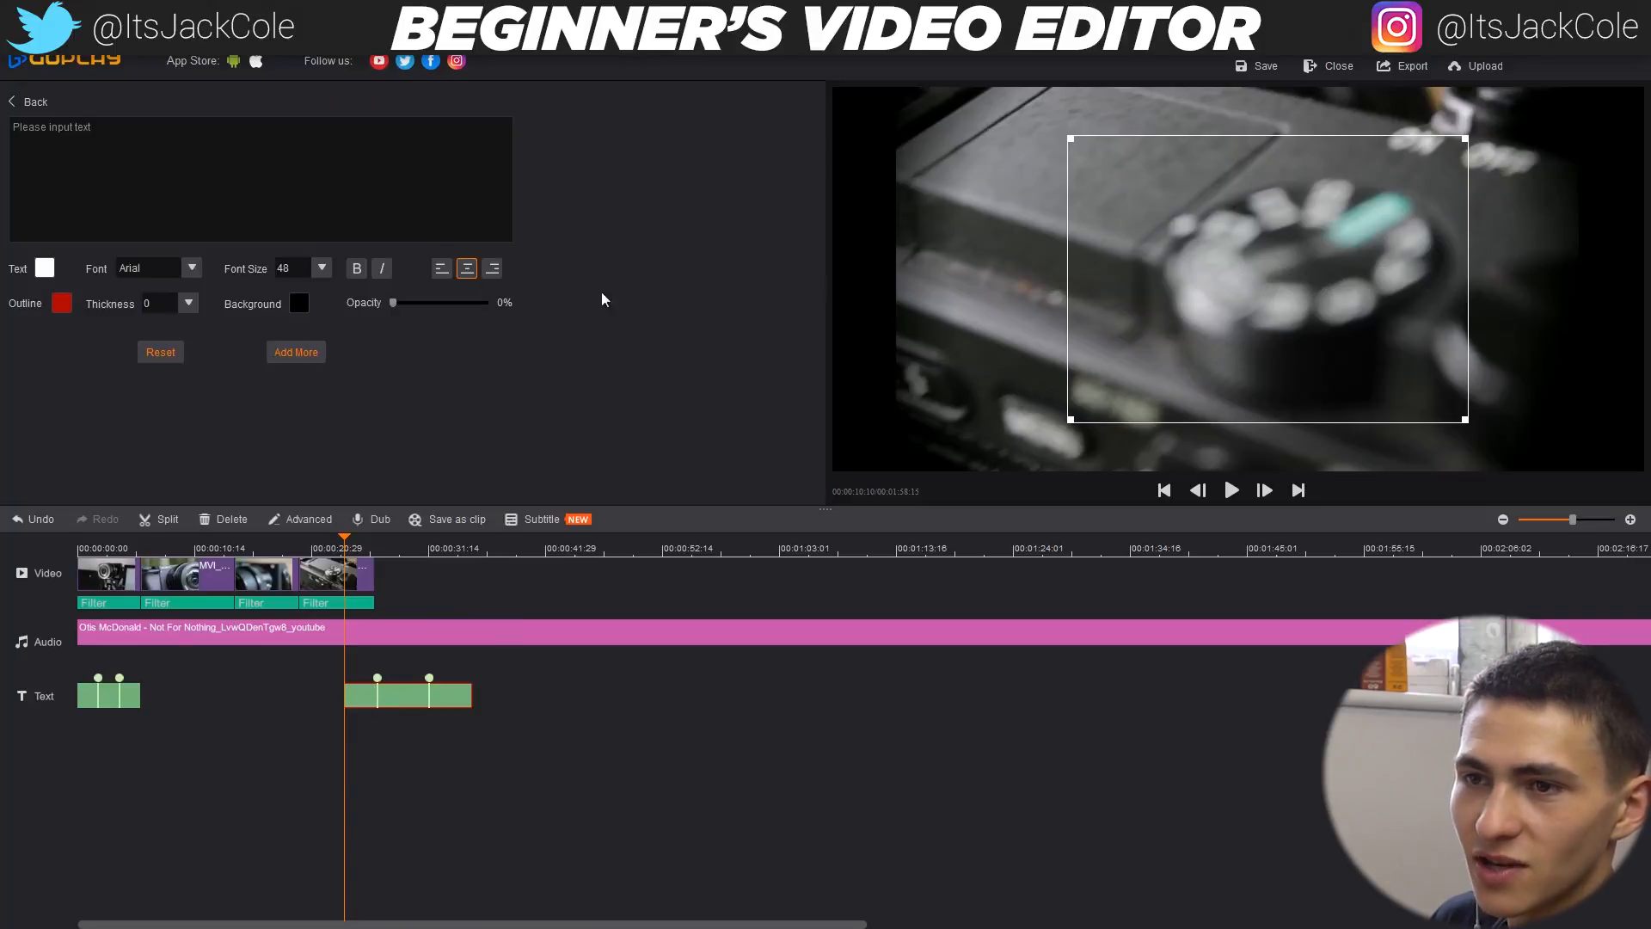
type("FINISHED!!!!")
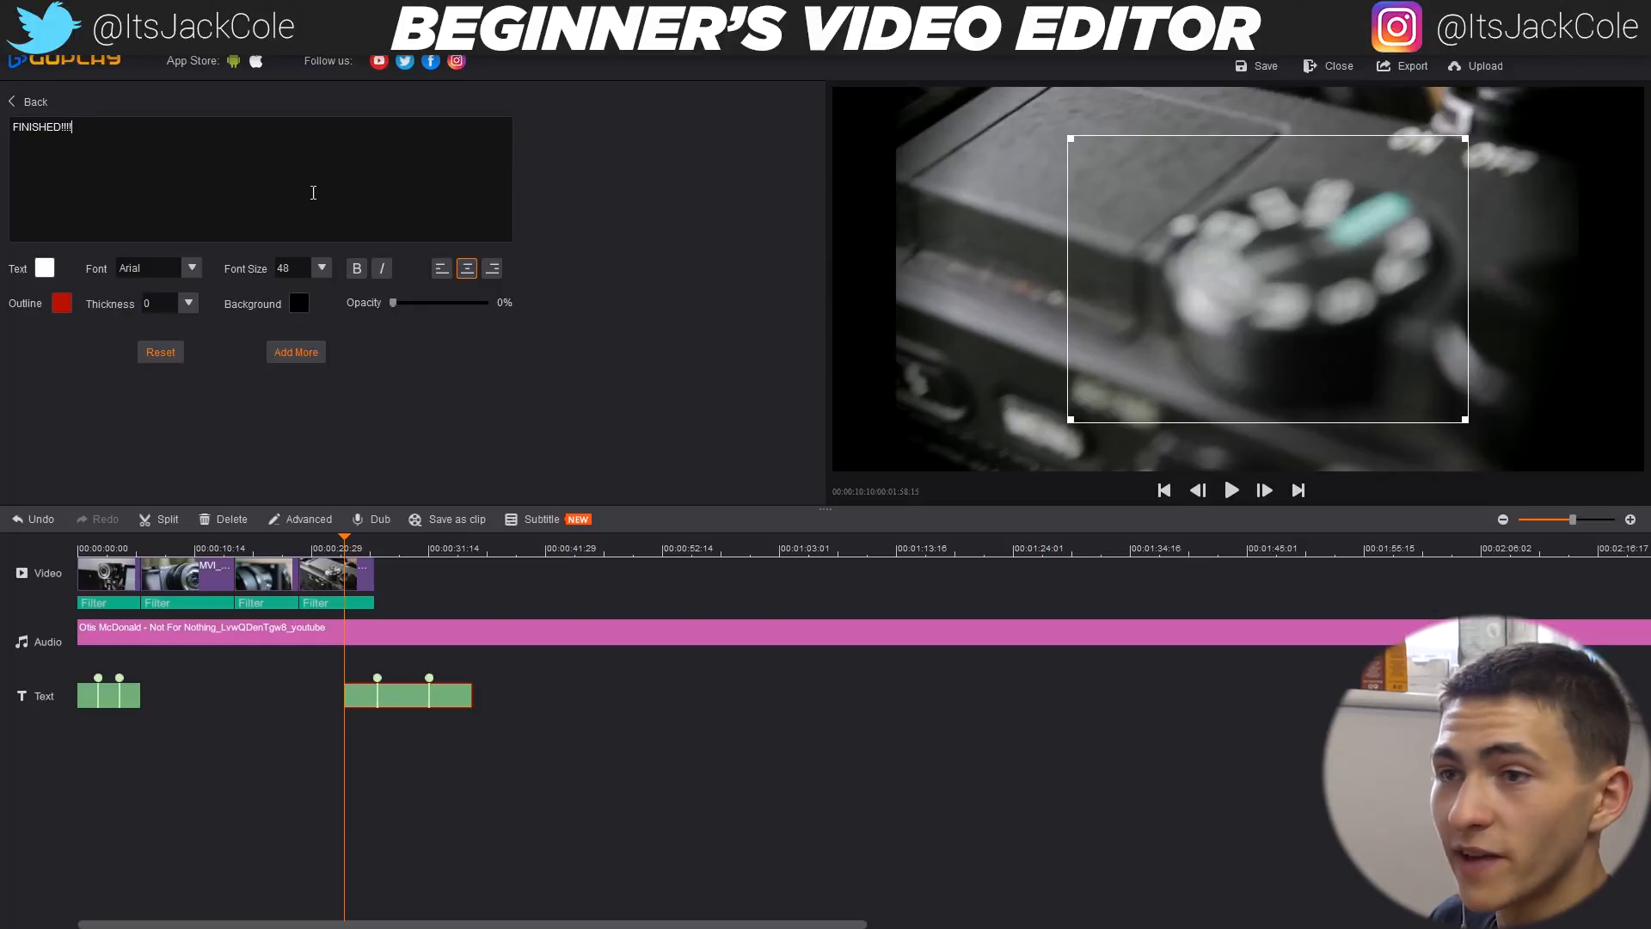
- Preview the closing text past the last clip and try a background opacity of 97% on it
key("ctrl+a")
left_click_drag(345, 541, 396, 544)
left_click(213, 200)
key("ctrl+a")
left_click_drag(394, 301, 486, 317)
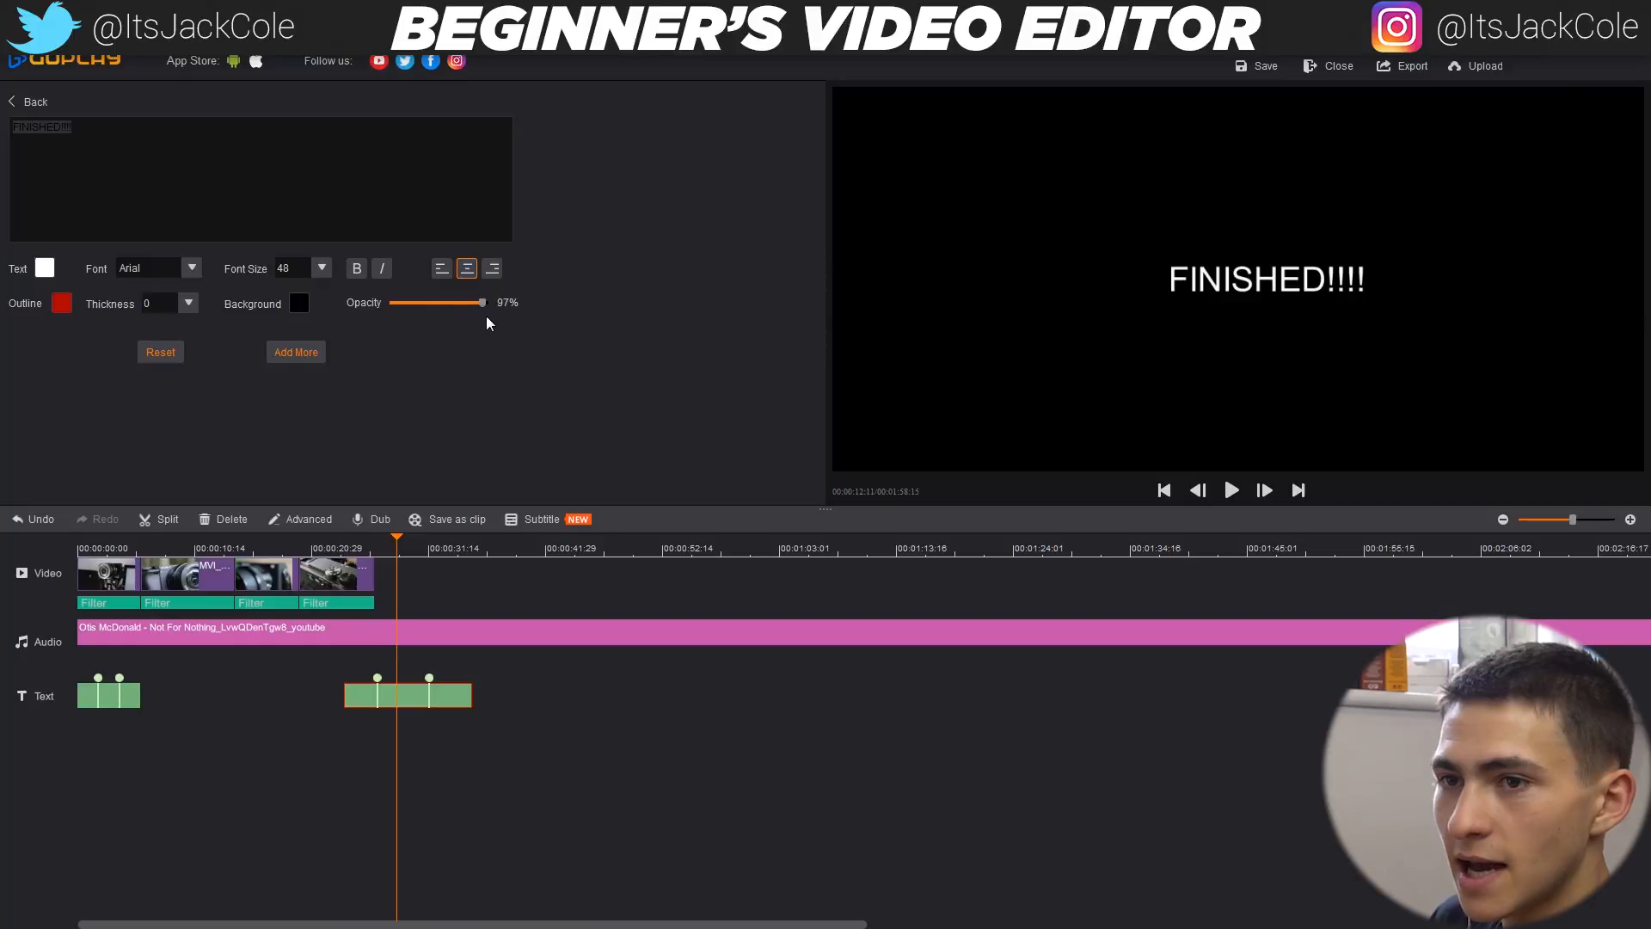
- Set the FINISHED!!!! text's font to Gotham Ultra and its font size to 74
left_click(395, 159)
key("ctrl+a")
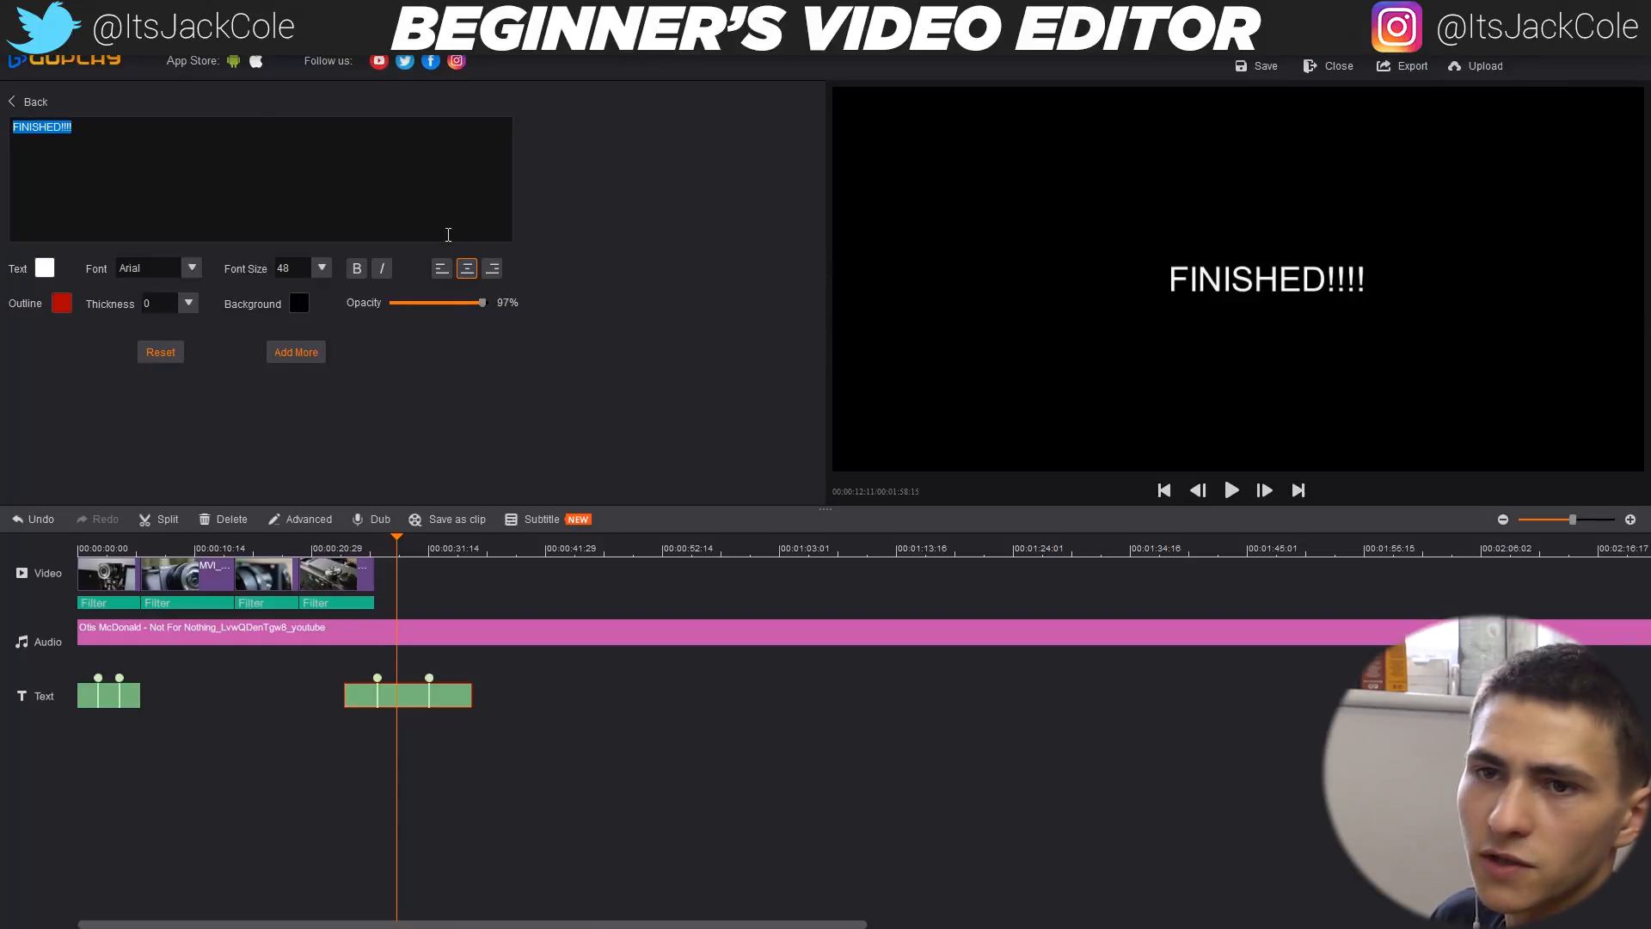
left_click(181, 268)
scroll(201, 361, "down", 10)
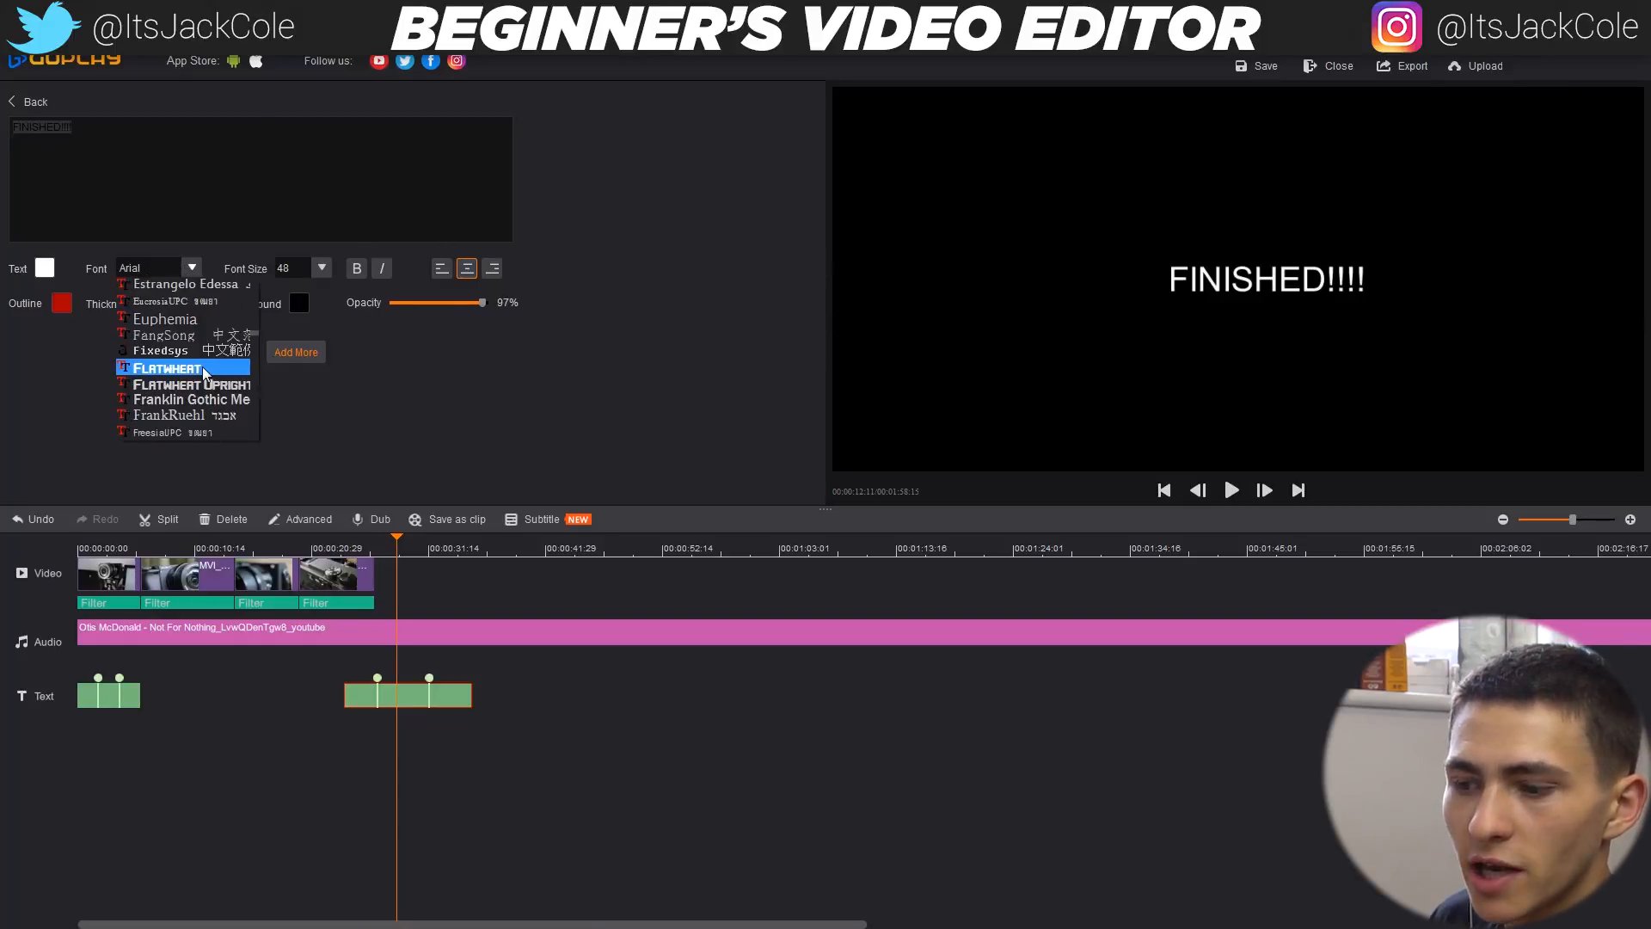
scroll(203, 368, "down", 8)
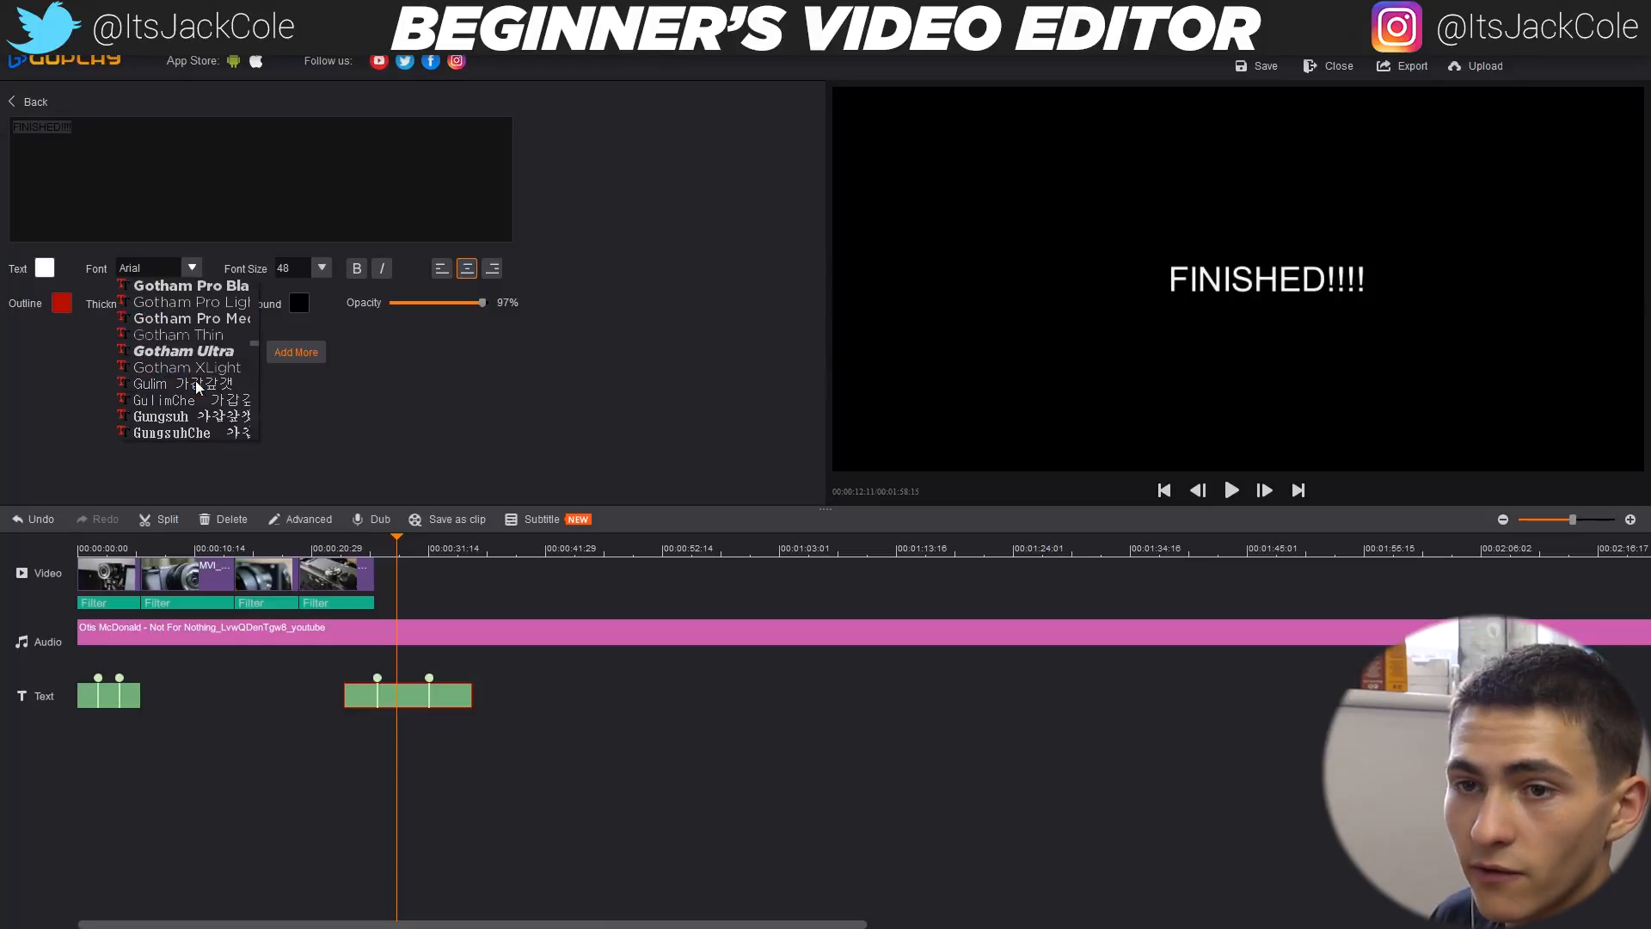
left_click(214, 351)
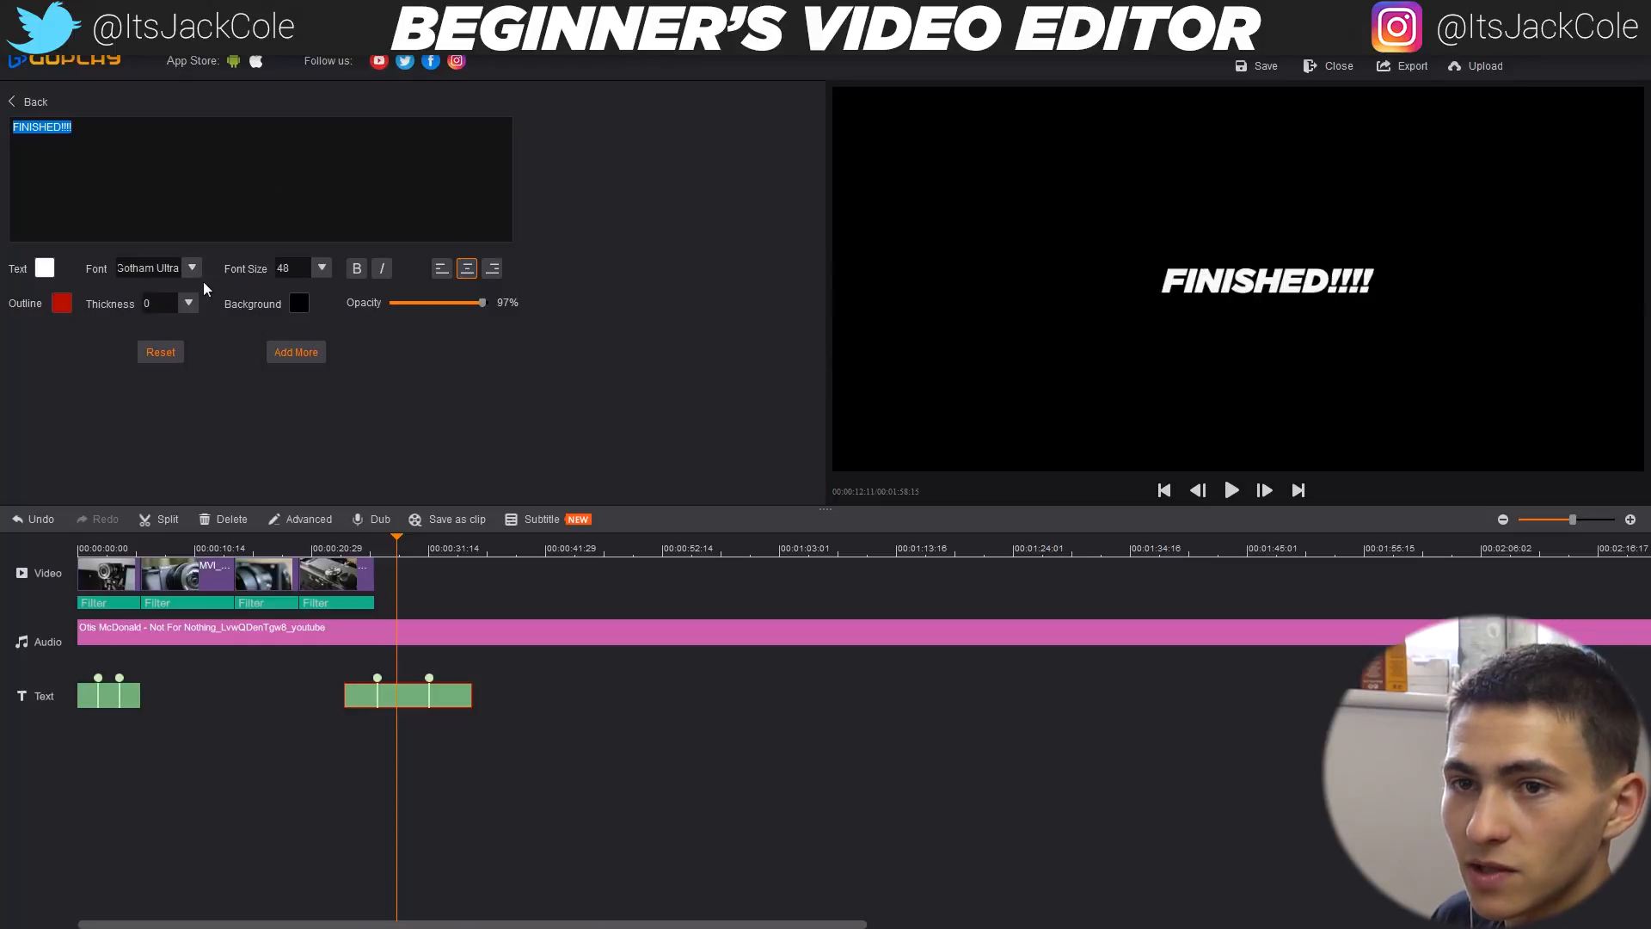
left_click(321, 268)
left_click(301, 378)
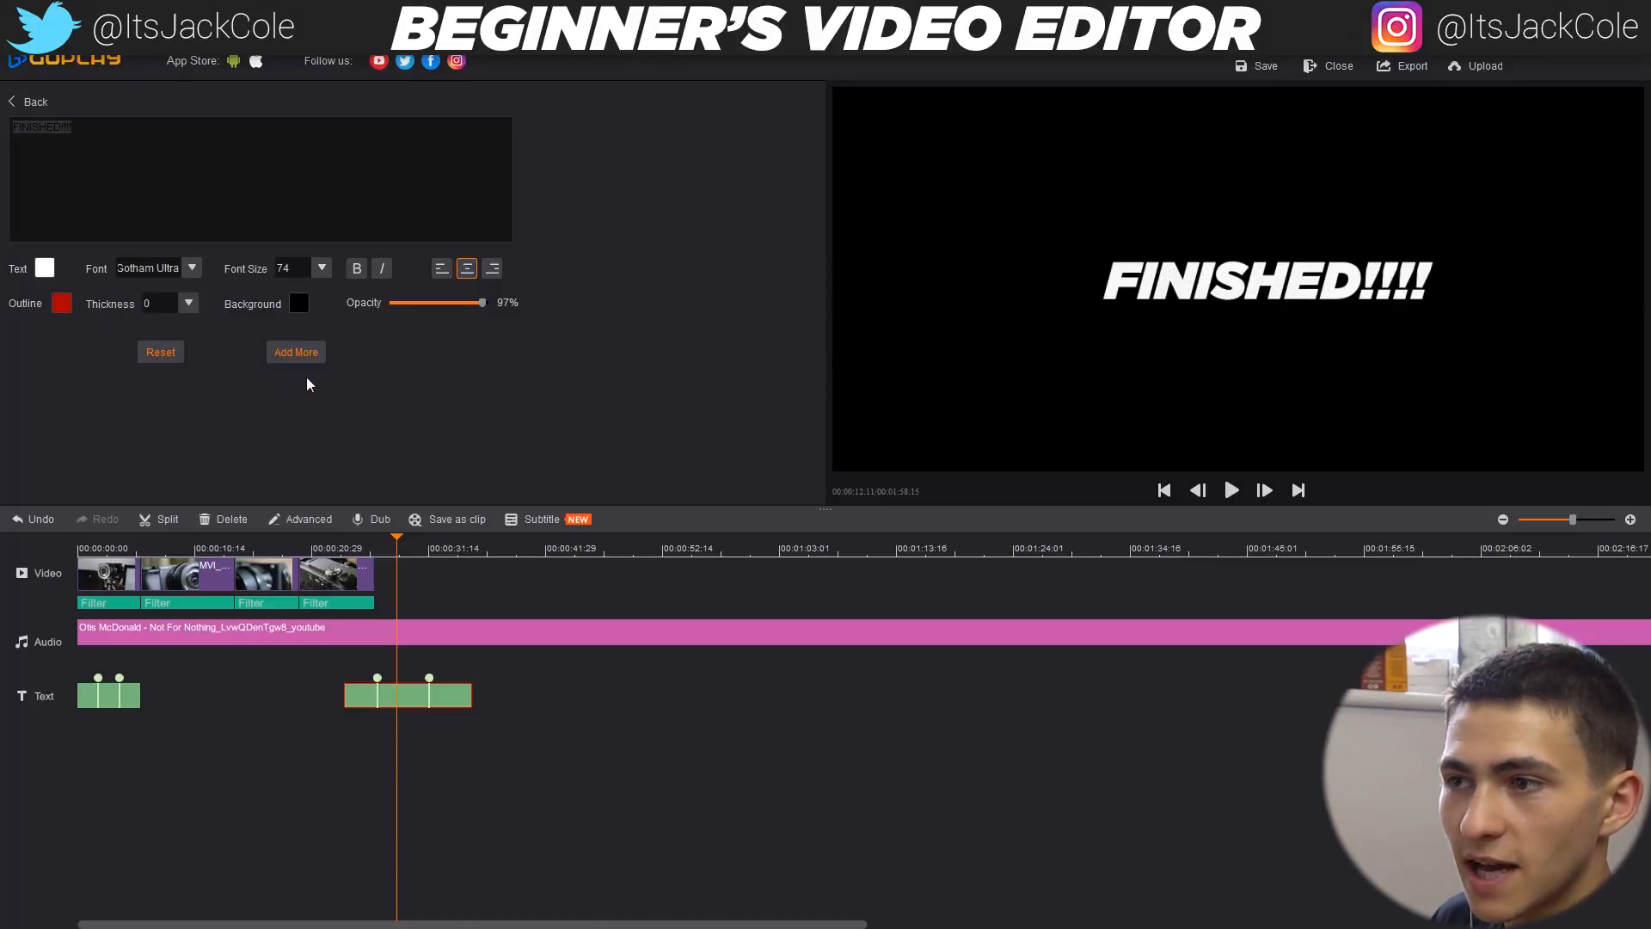
left_click(274, 176)
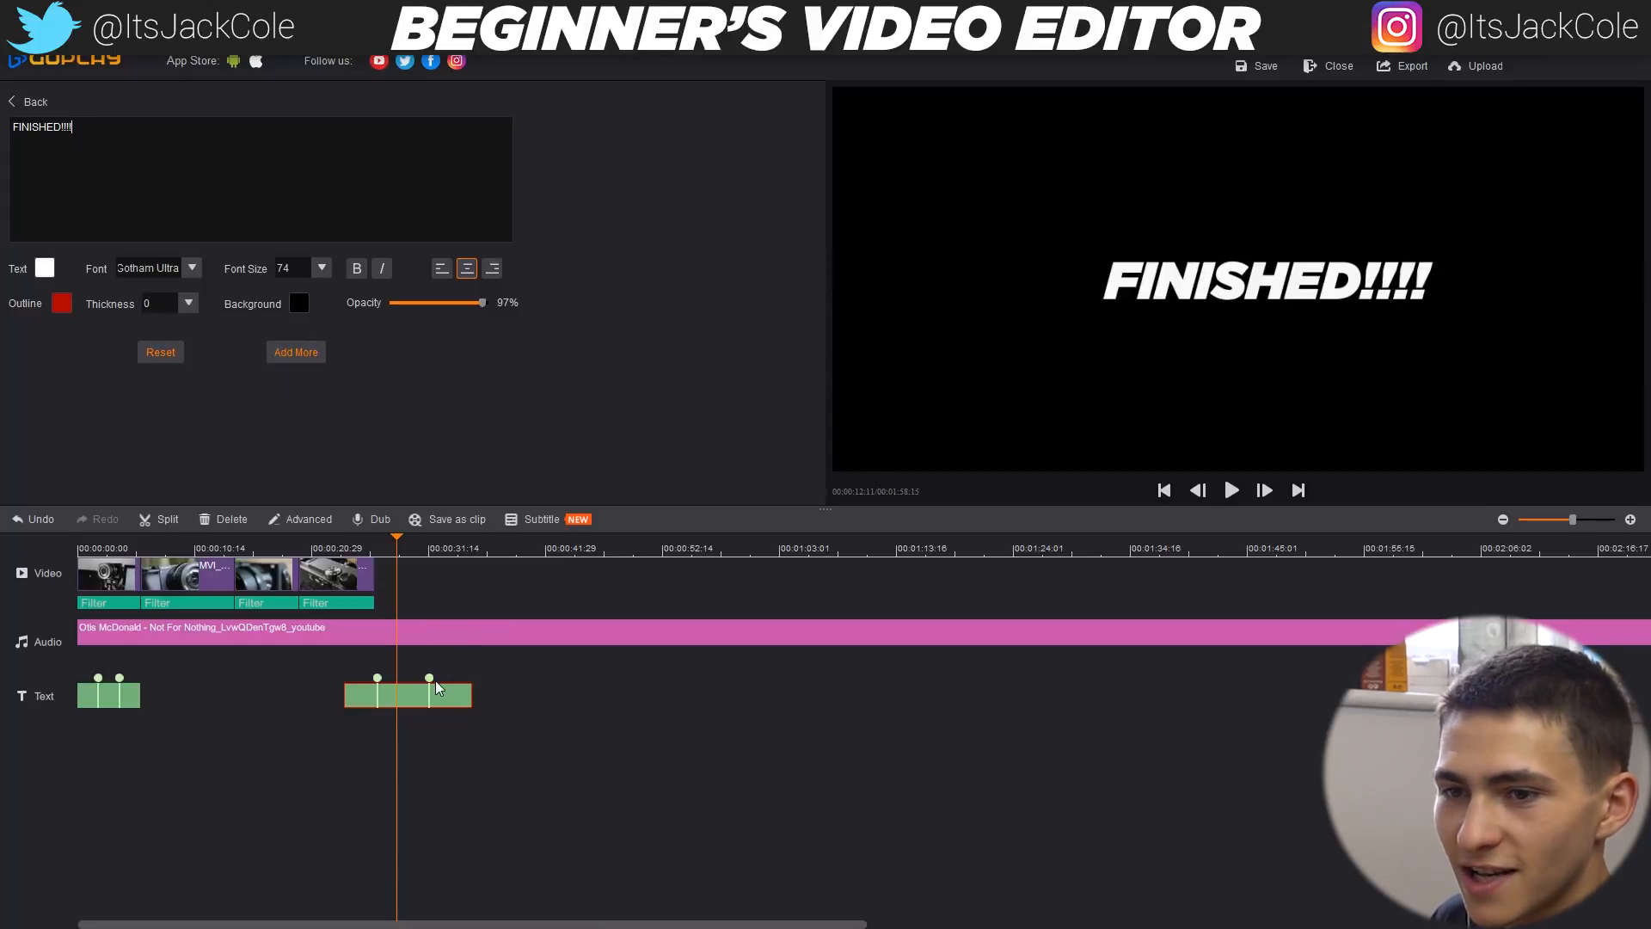
- Play the video from the start through the closing text and check the text's background colour setting
left_click_drag(397, 539, 60, 544)
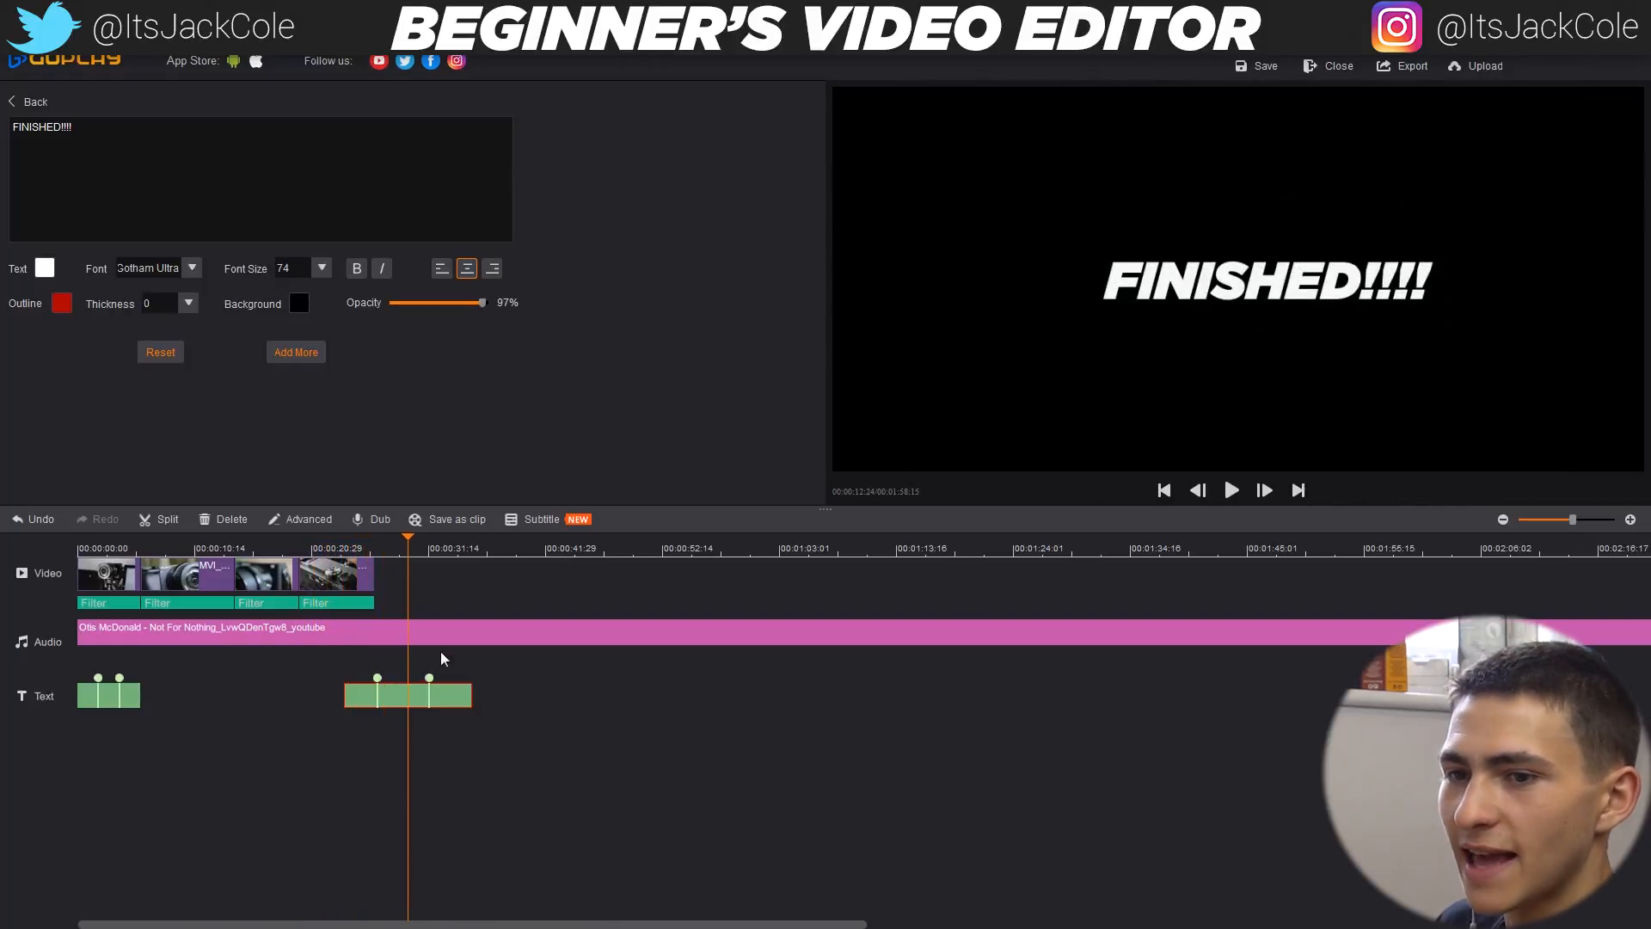
left_click(299, 305)
left_click(1018, 630)
- Move the FINISHED!!!! text clip slightly earlier over the last video clip and set its background opacity to 0%
left_click_drag(358, 541, 344, 544)
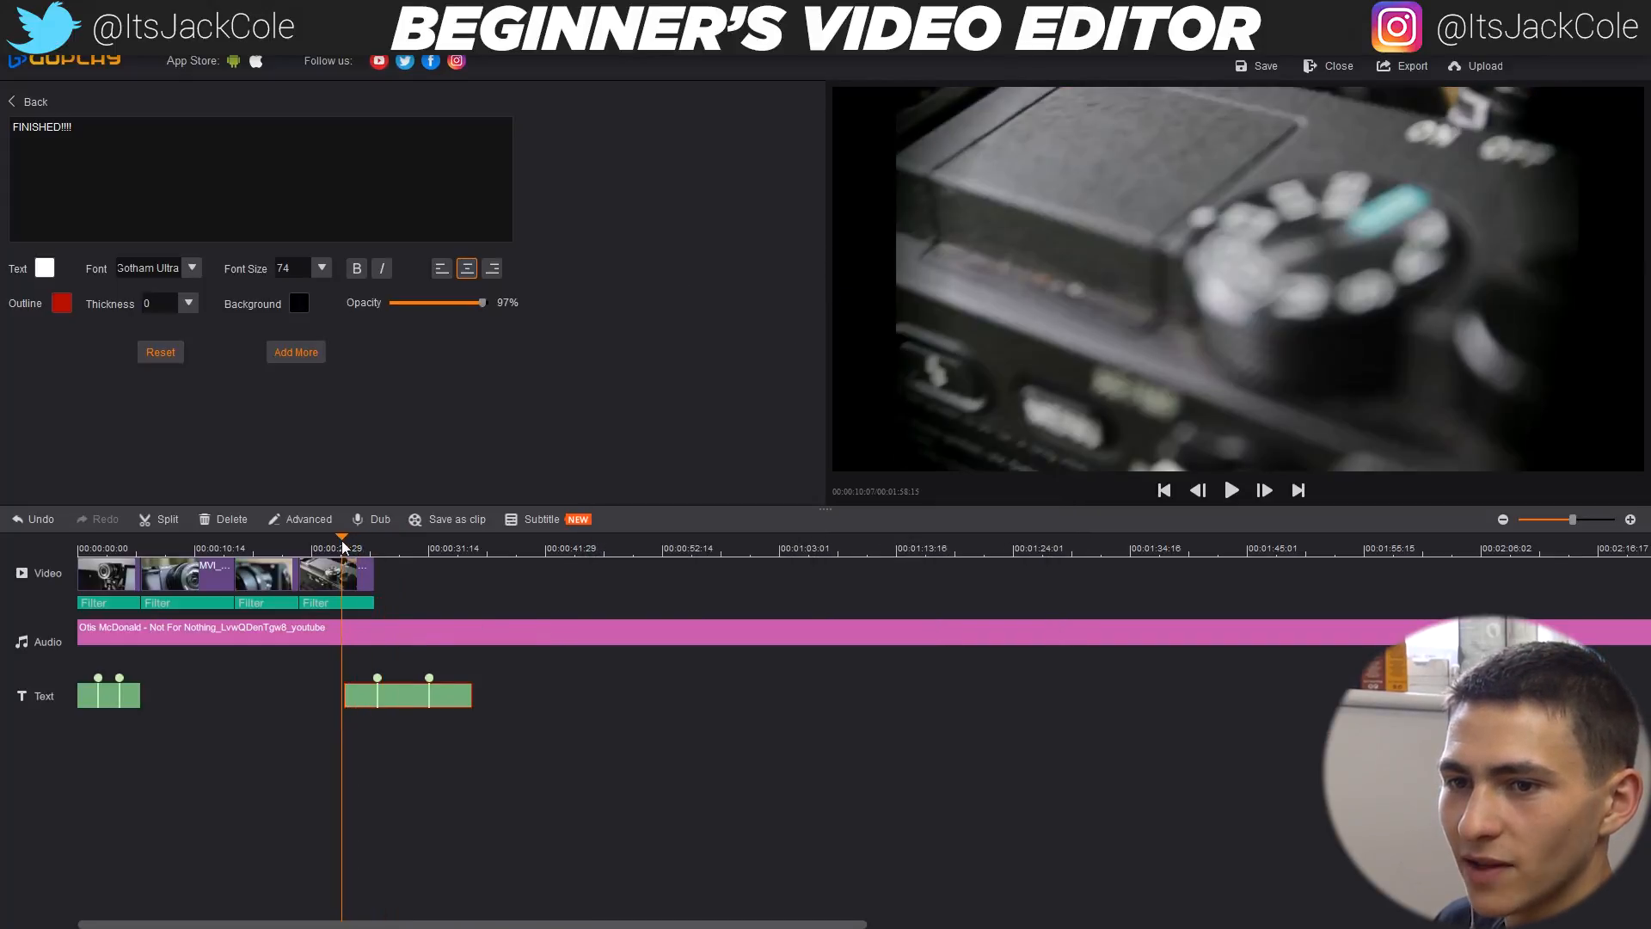
left_click_drag(382, 698, 370, 698)
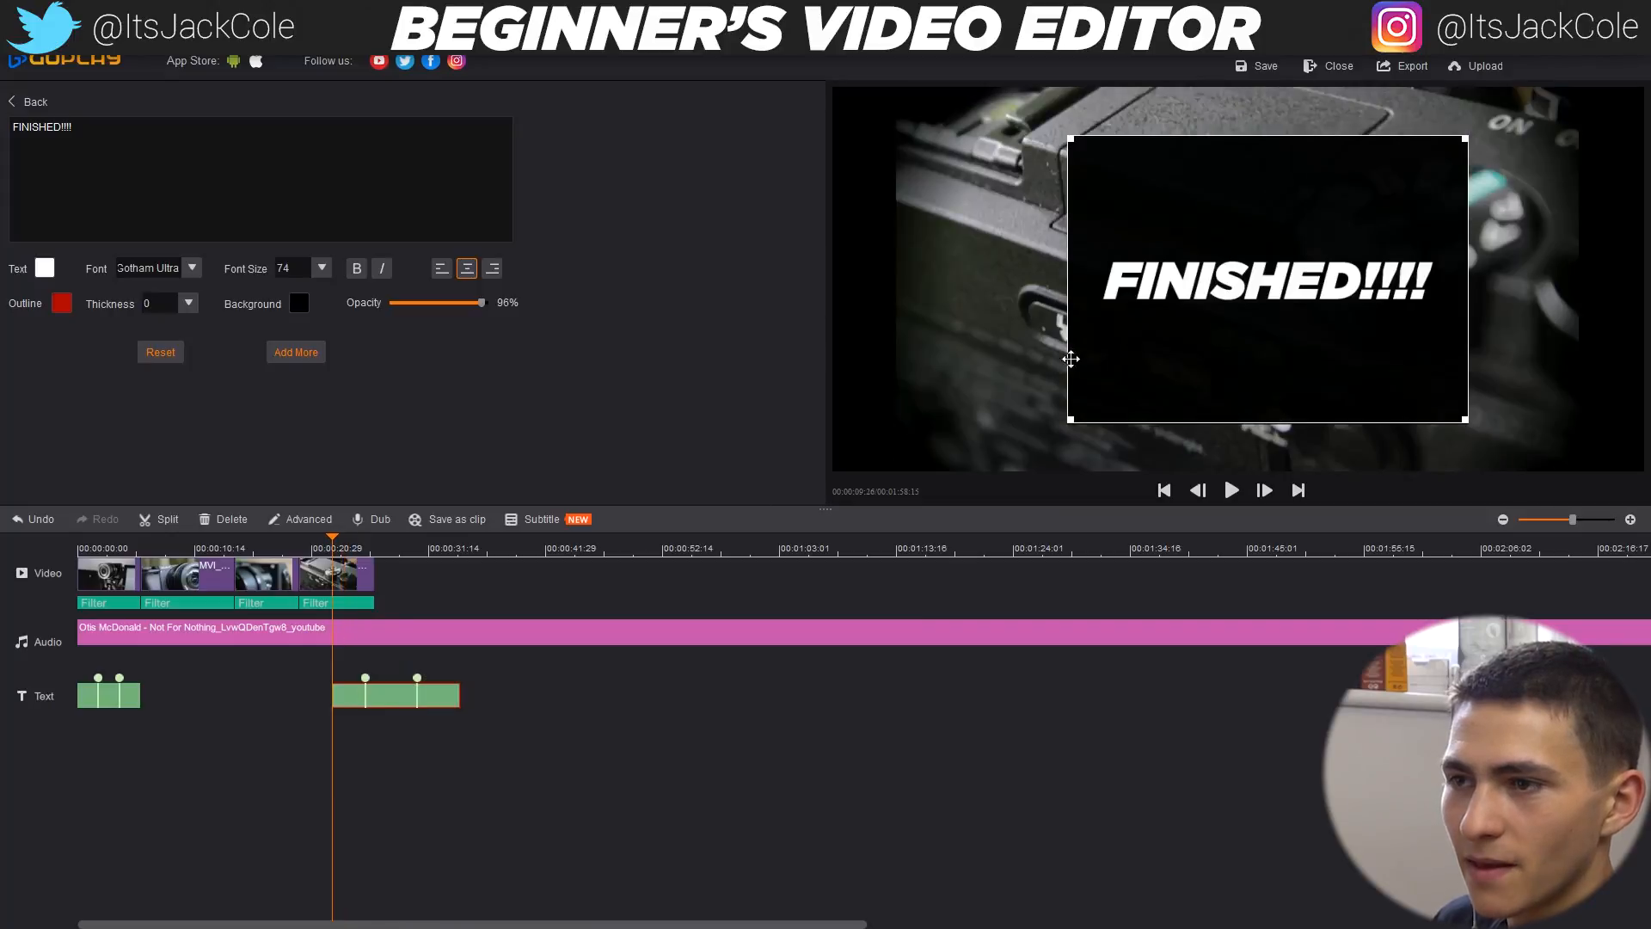
left_click_drag(483, 303, 359, 307)
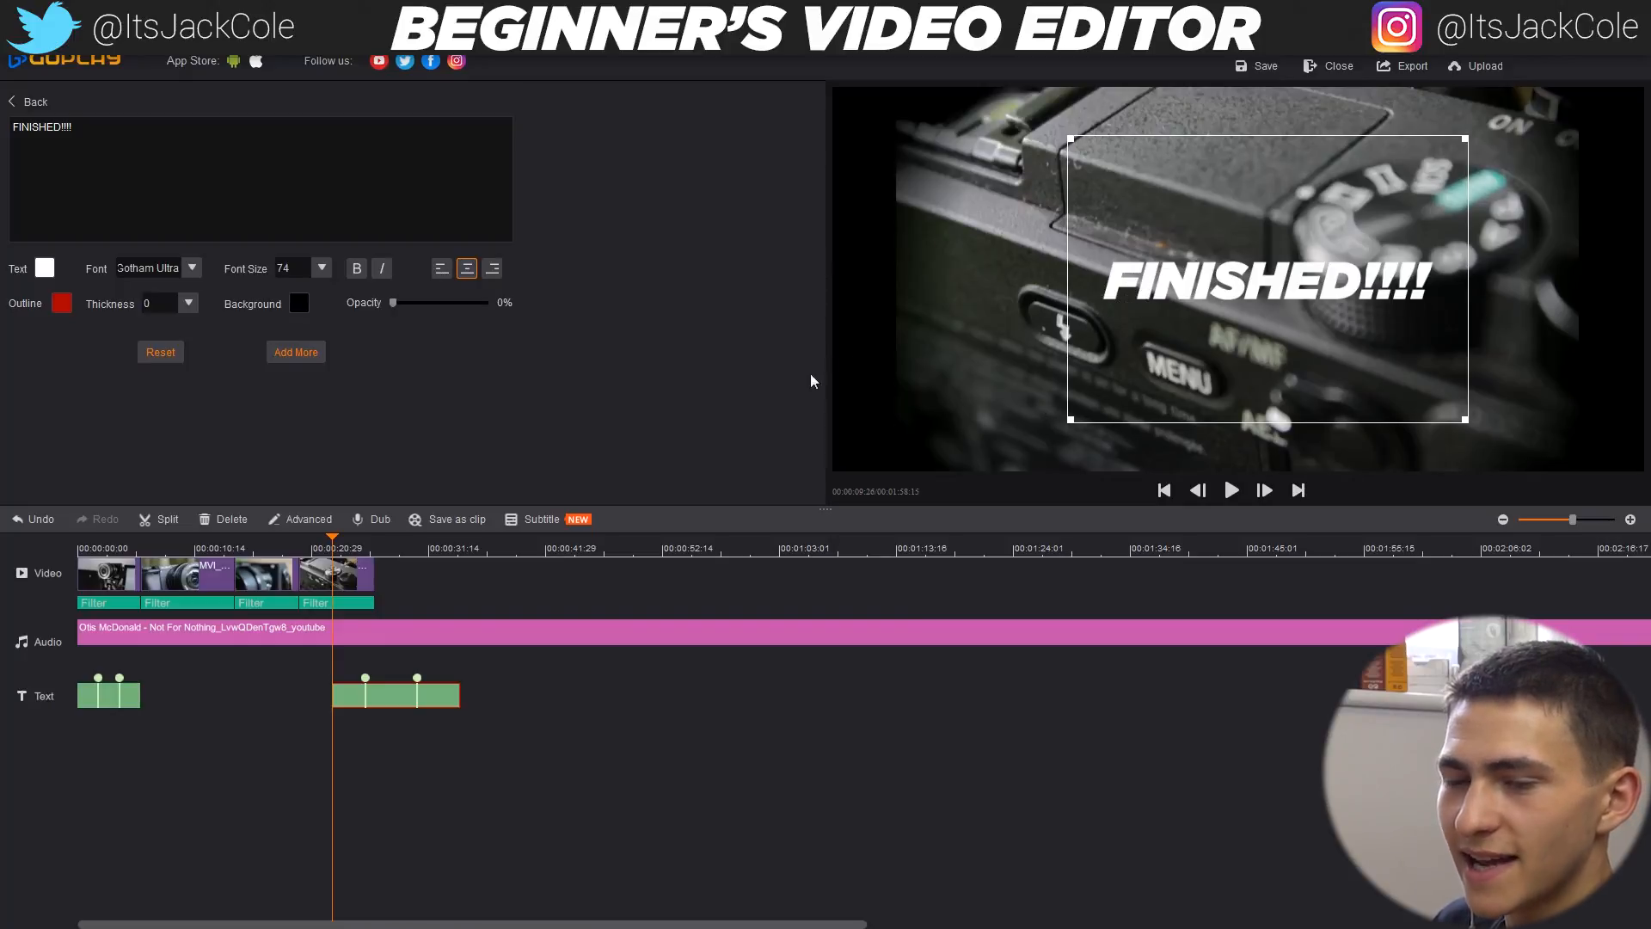
- Play the closing text to check its fades, and shift its fade-in marker slightly later
left_click(1235, 495)
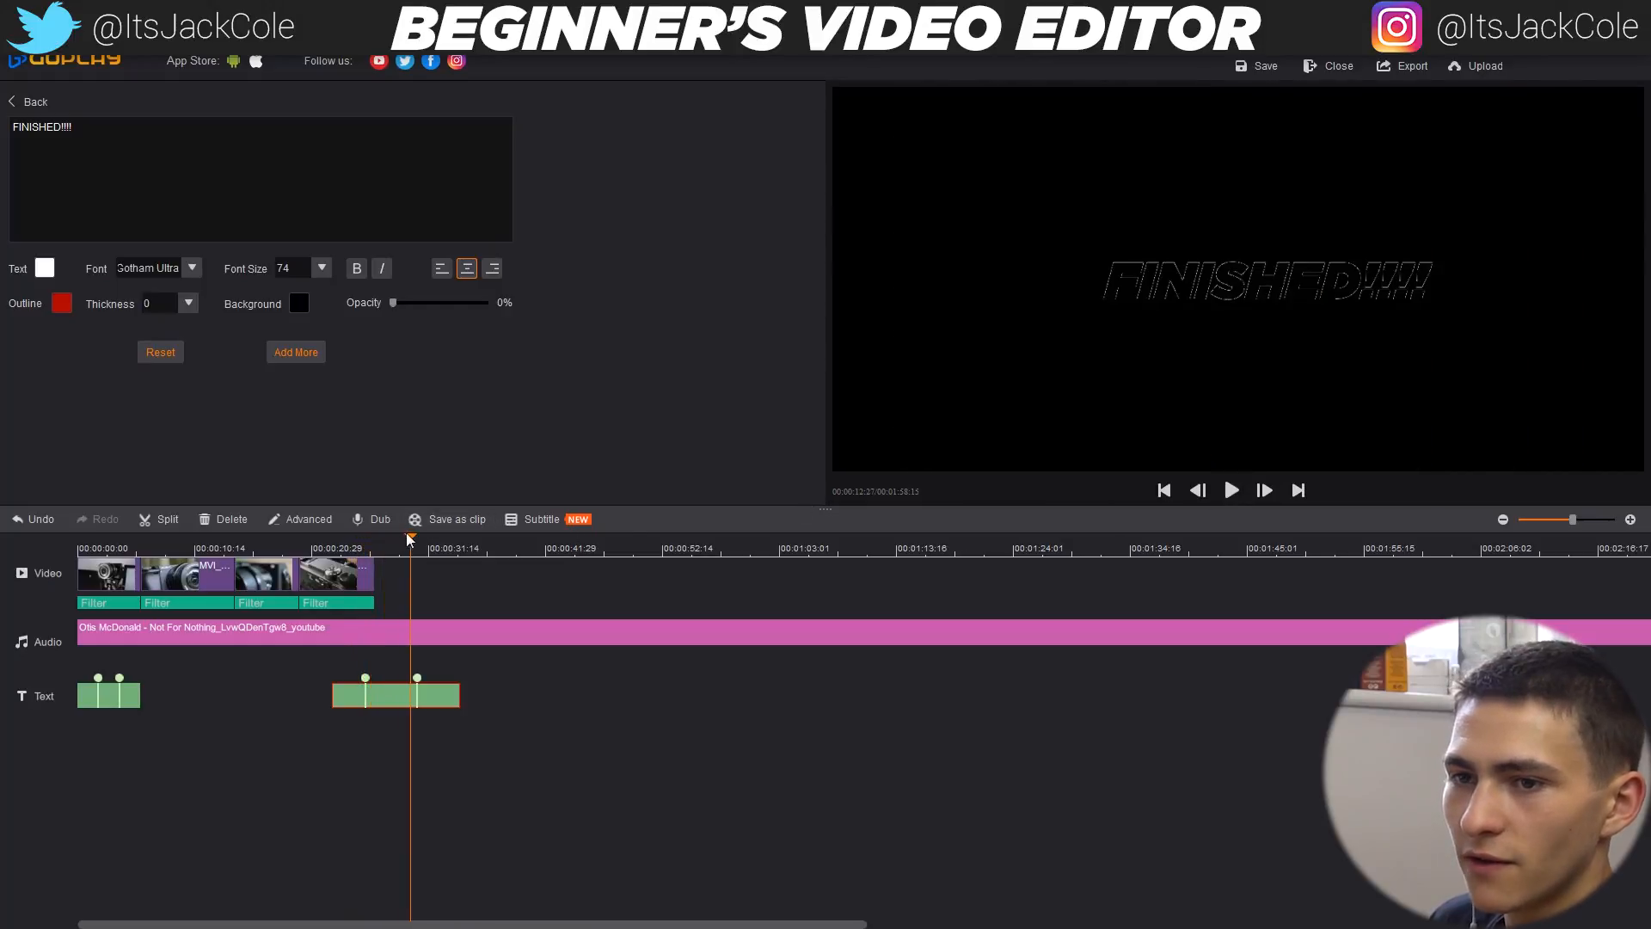
left_click_drag(348, 551, 367, 551)
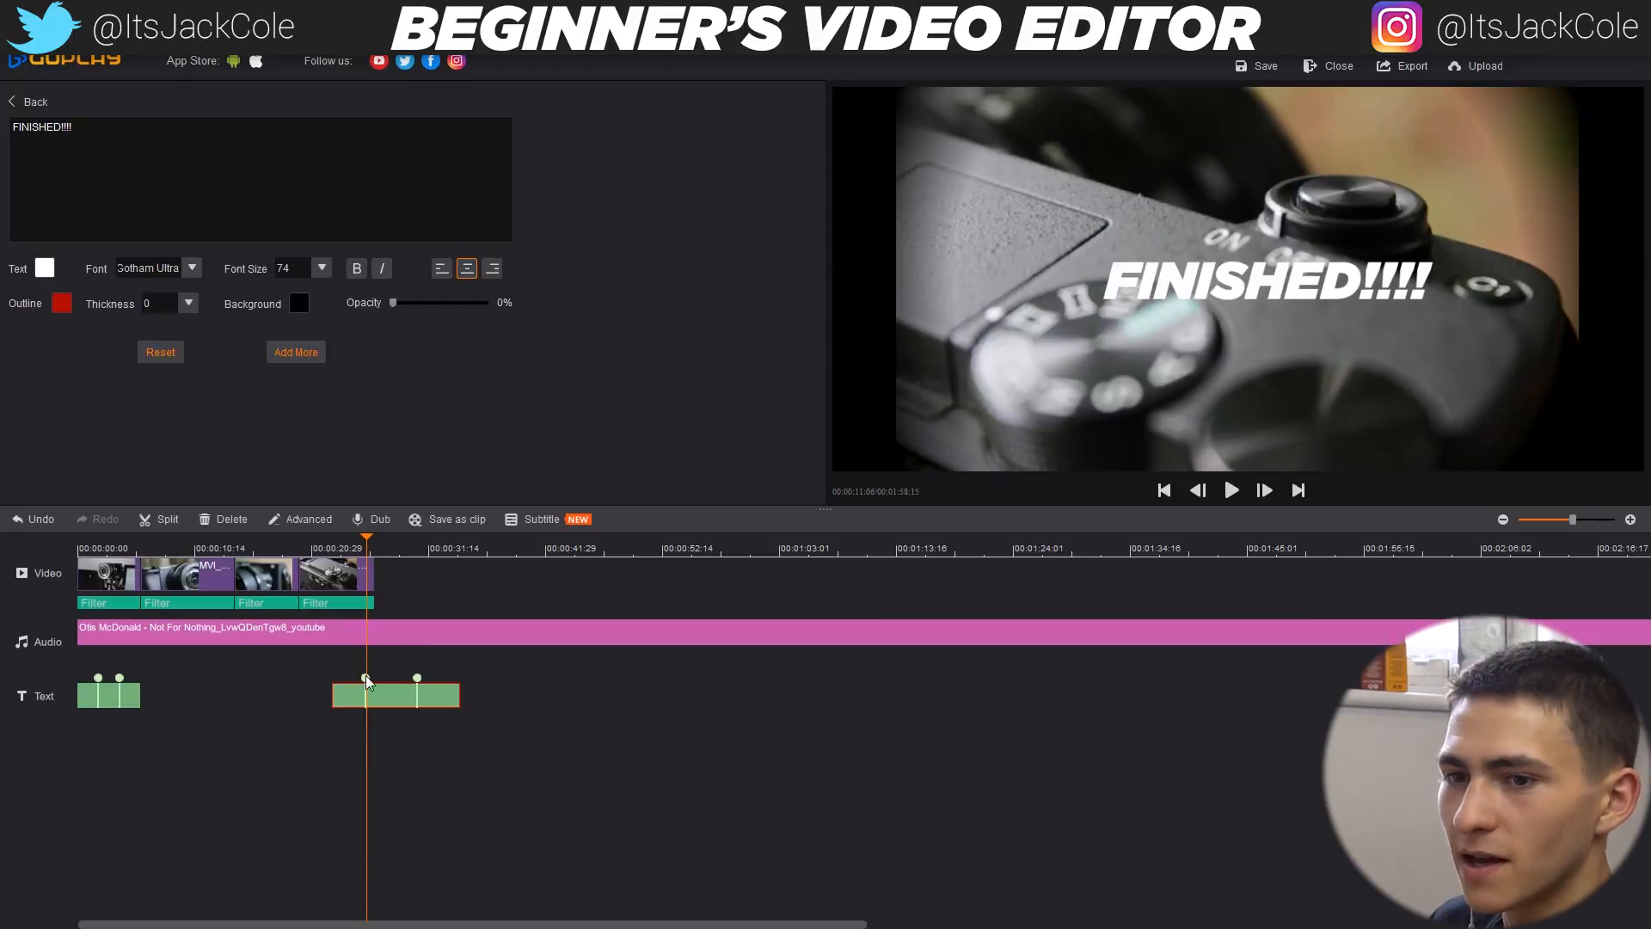
left_click_drag(373, 678, 371, 683)
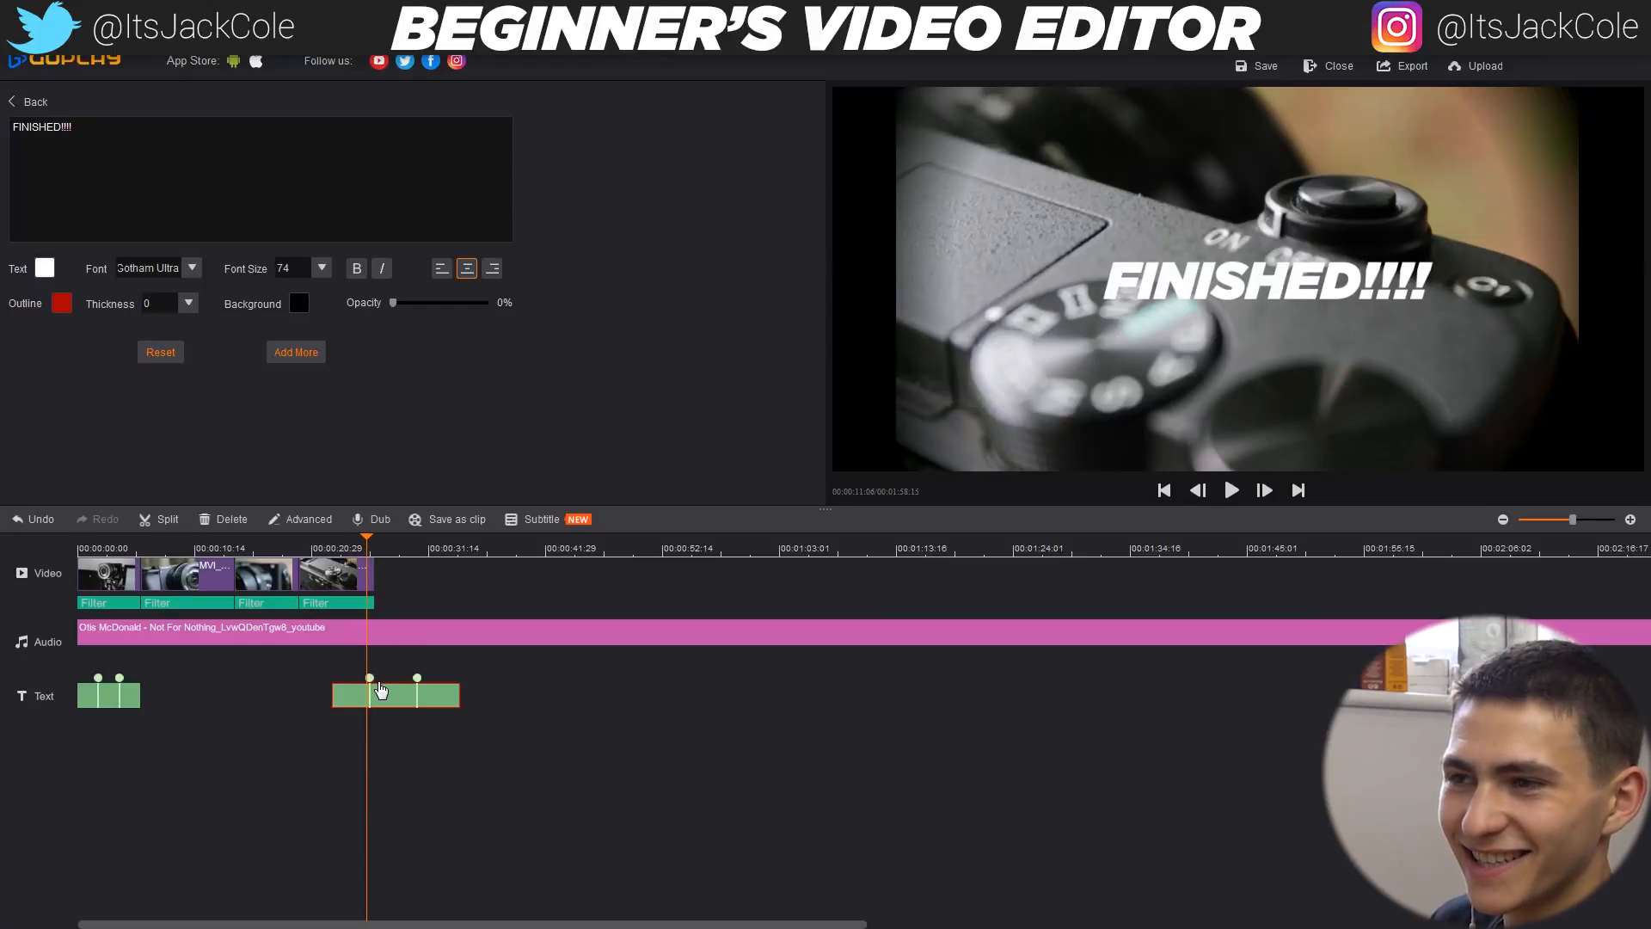